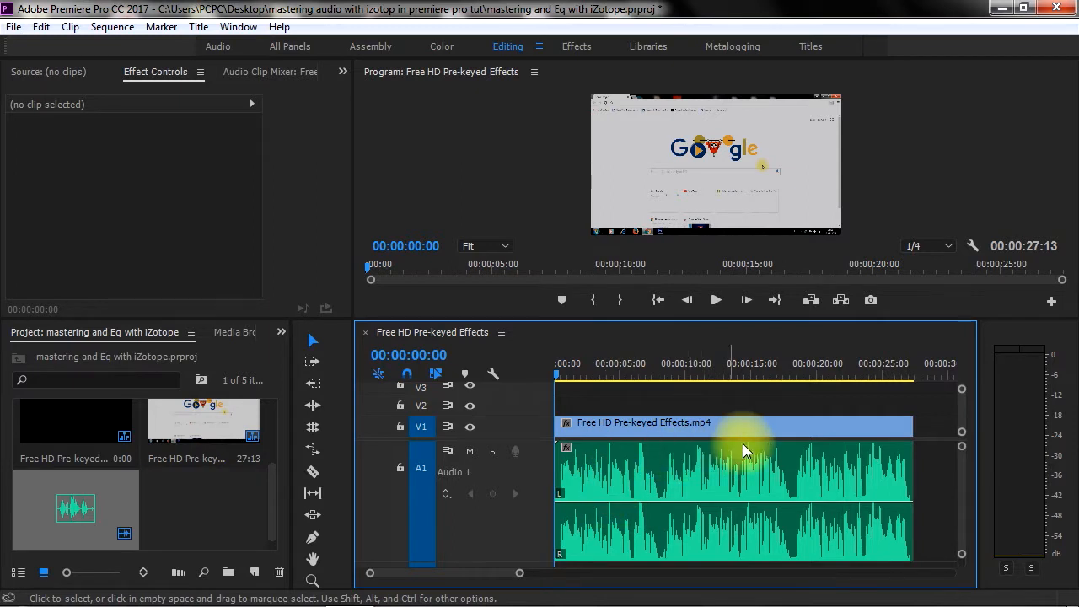
Play the sequence to check the voice track for clipping, stop playback, reset the peak indicators, and return the playhead to the start
click(709, 473)
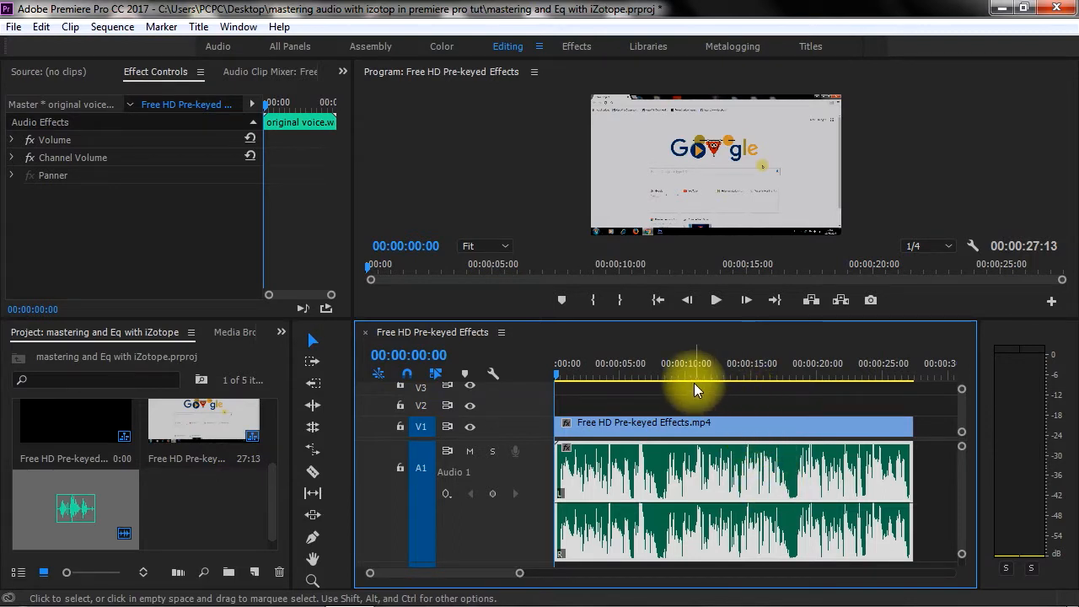
click(1064, 336)
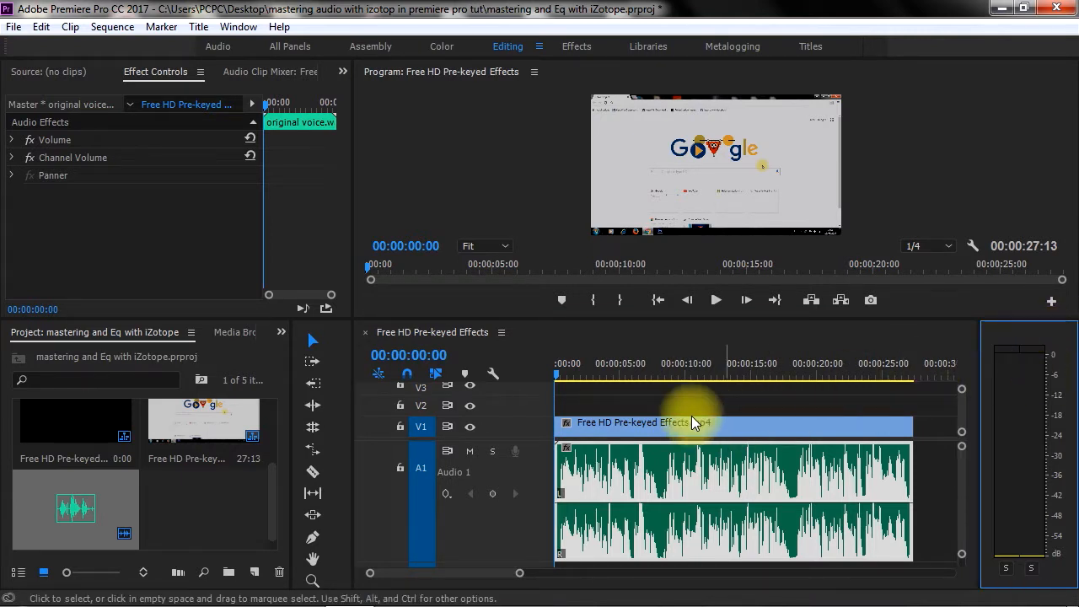
key(space)
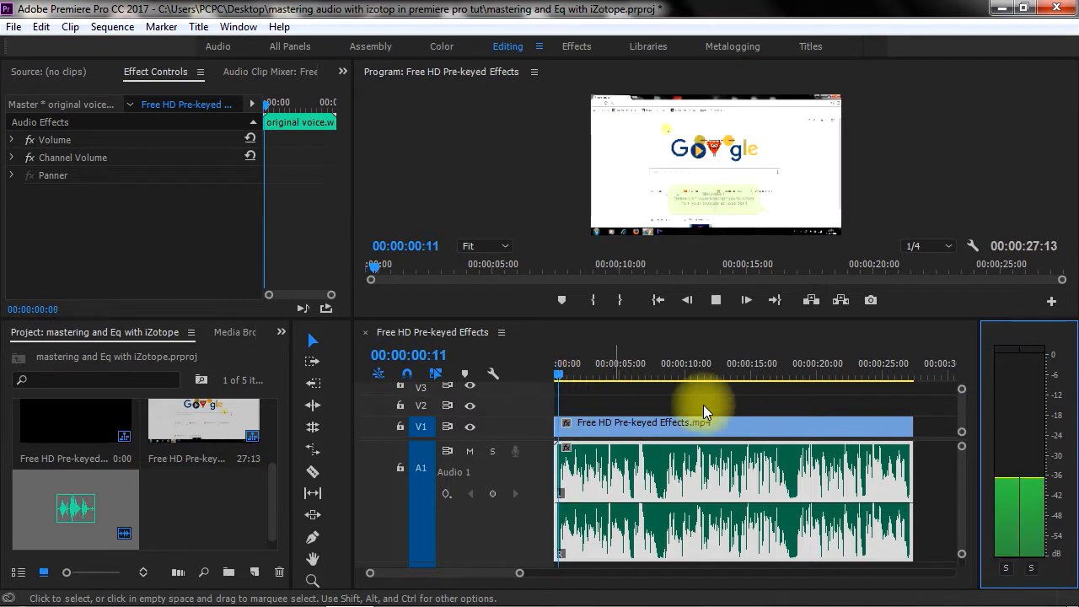
click(1029, 349)
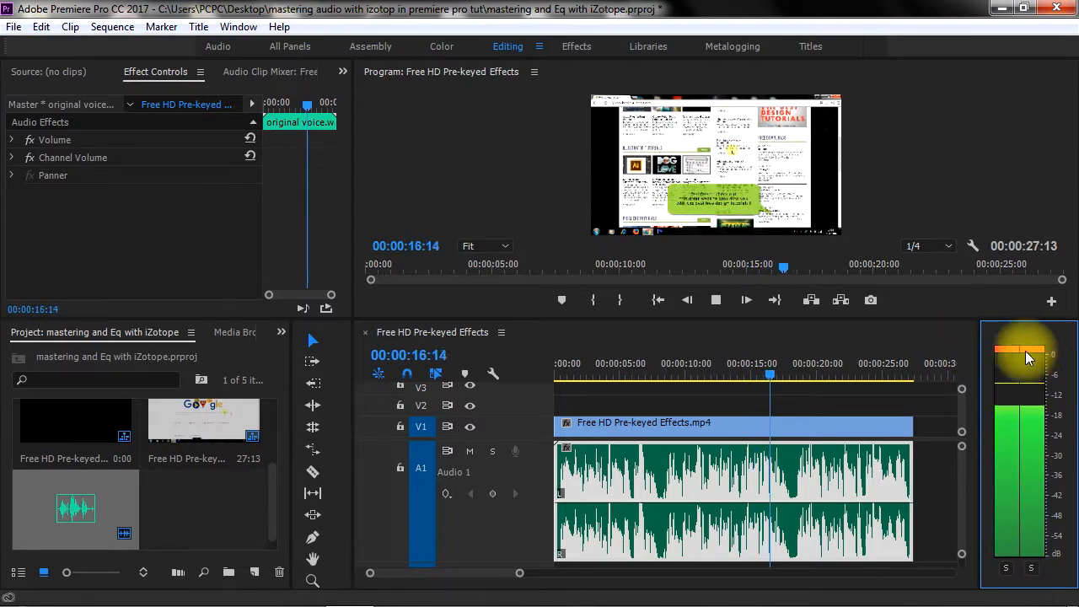
key(space)
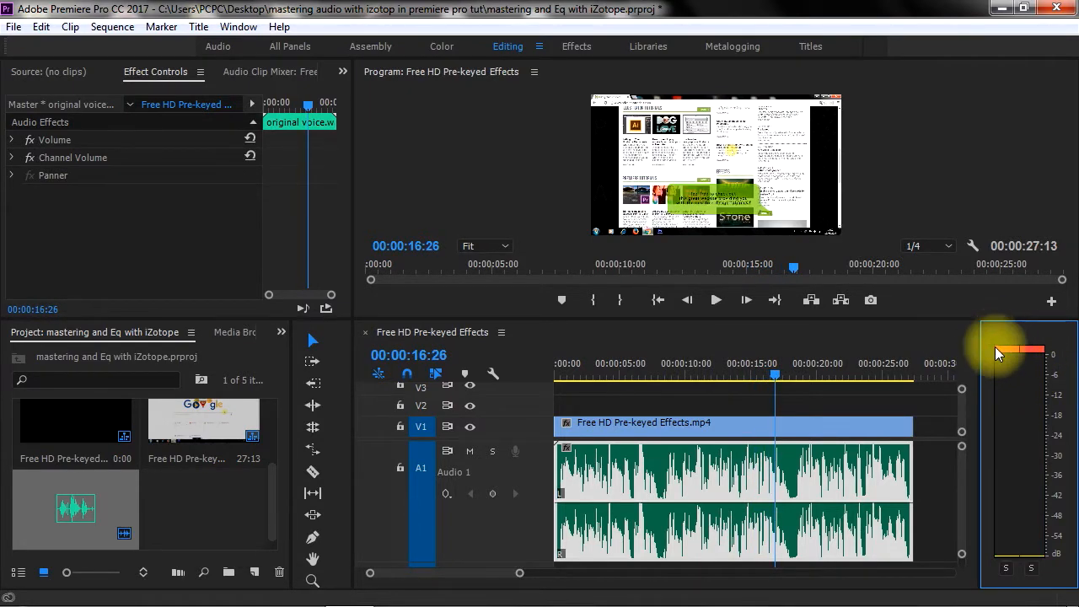
click(1036, 351)
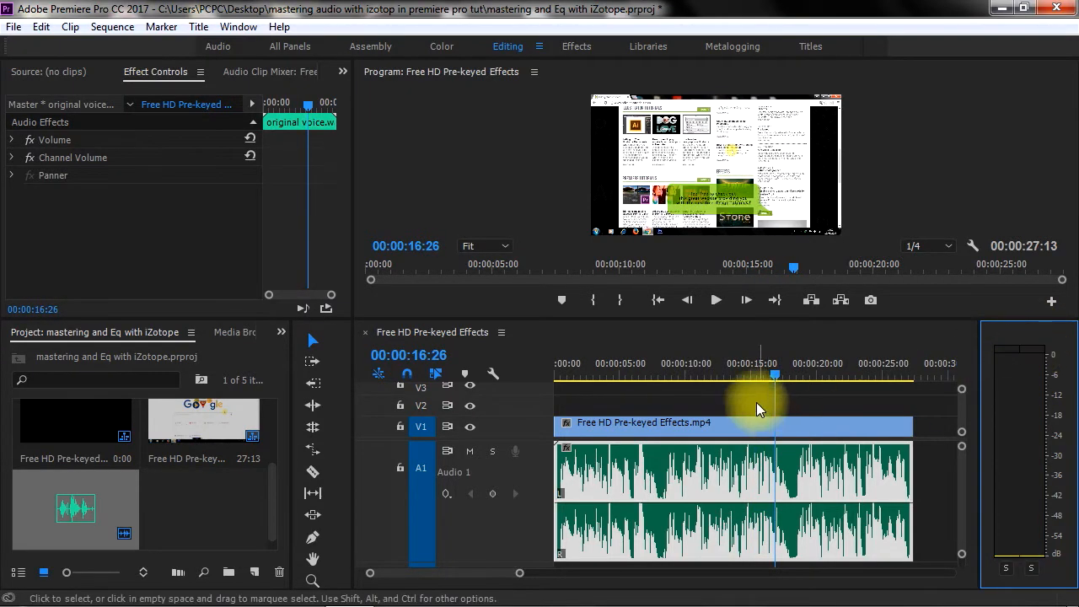
drag(778, 372, 547, 370)
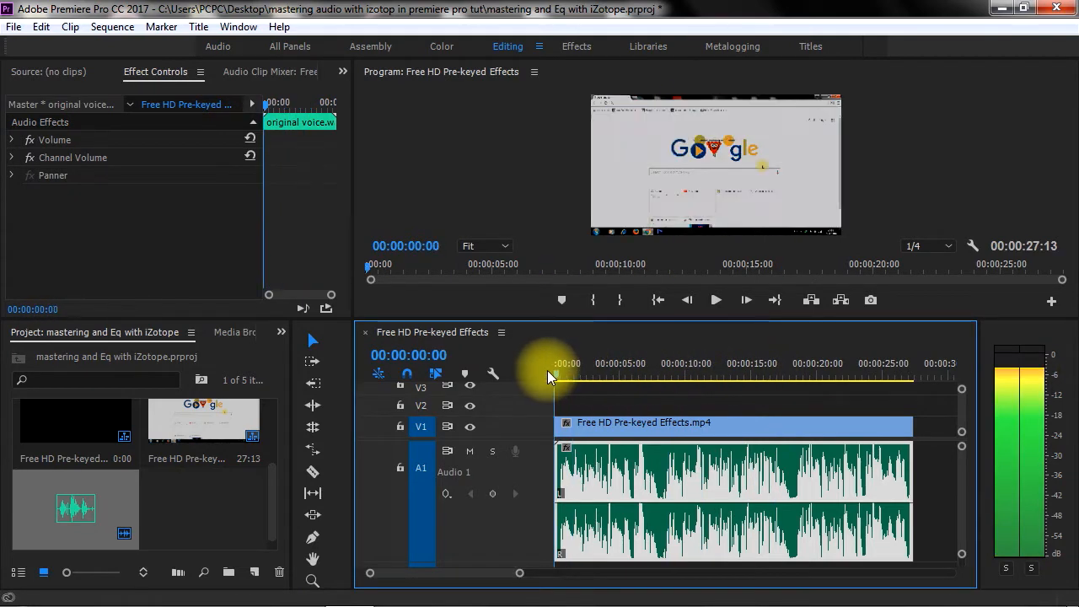
click(928, 471)
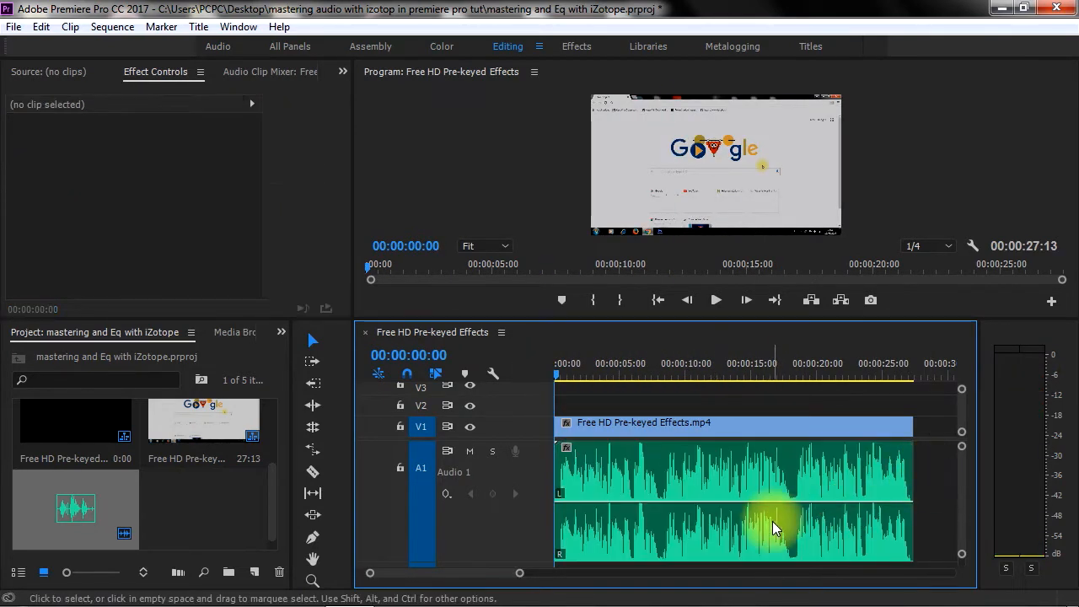
Set the volume level of the voice clip on track A1 to -1.5 dB at the start of the sequence
click(750, 466)
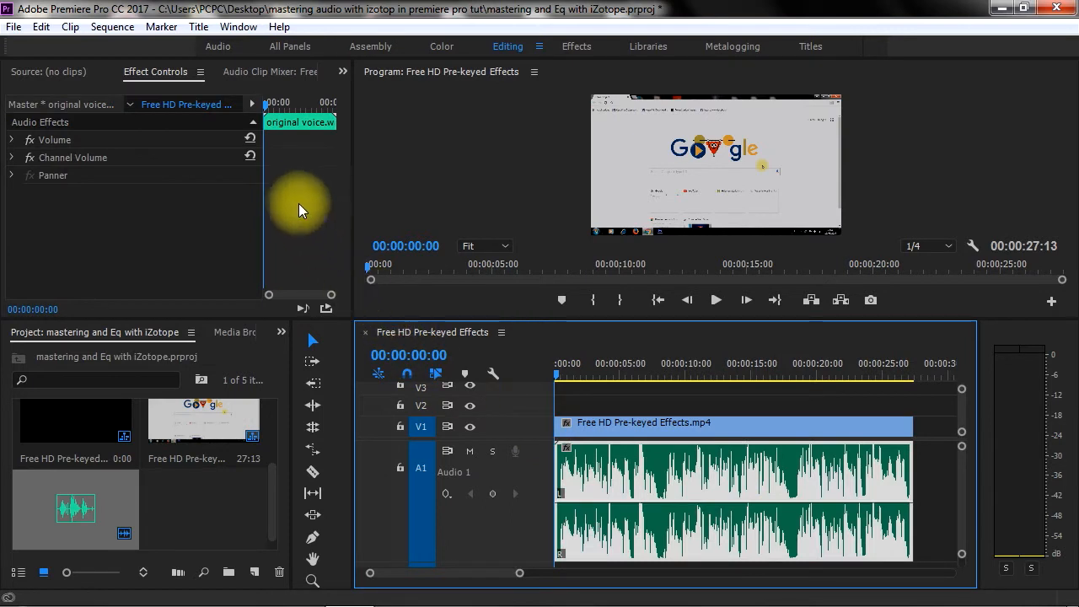
click(341, 73)
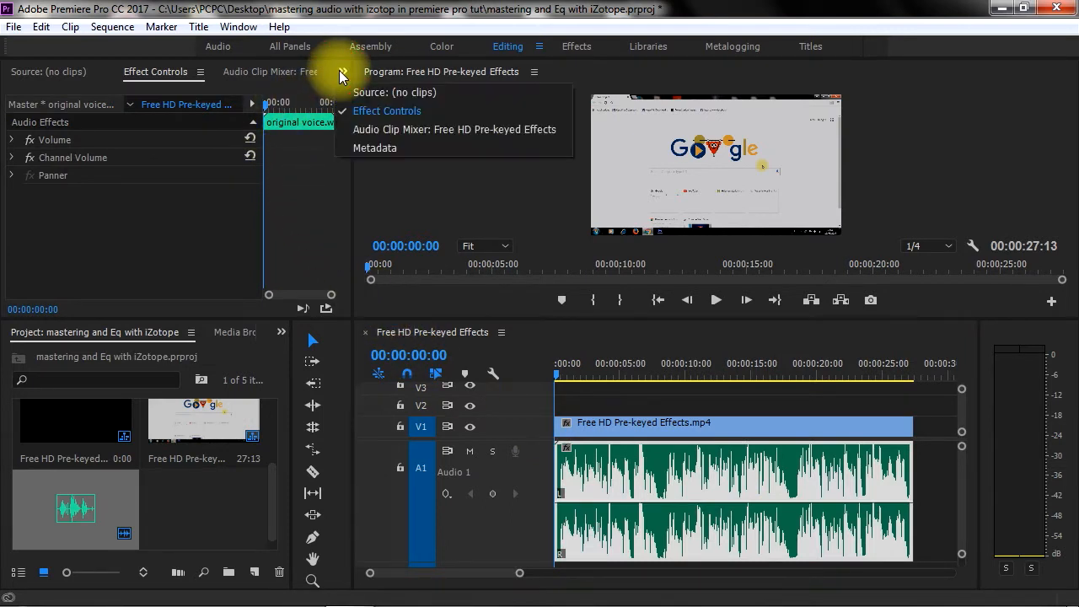
click(385, 110)
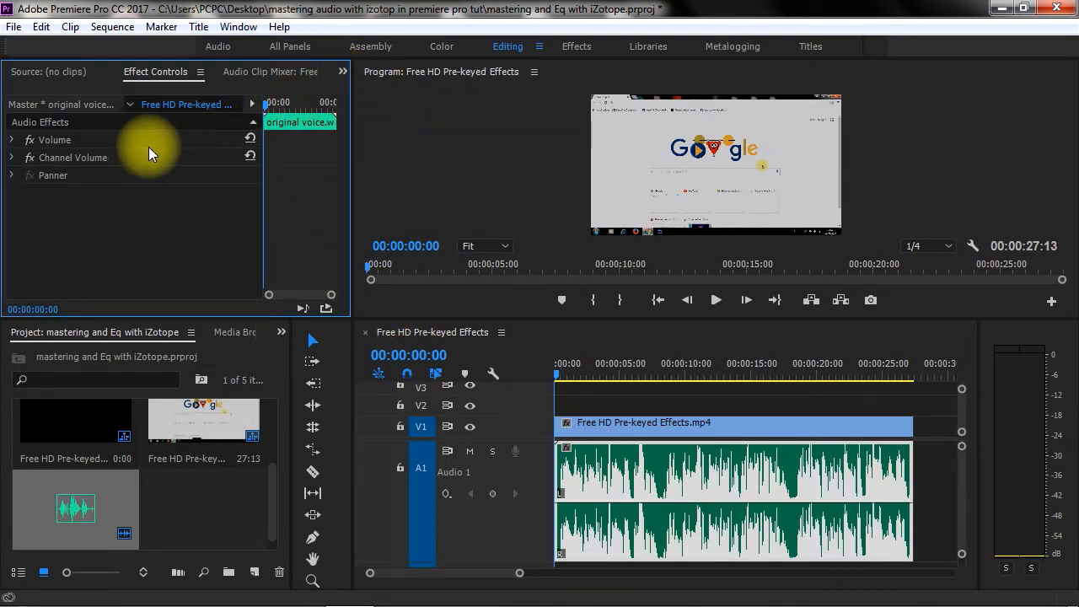
click(100, 141)
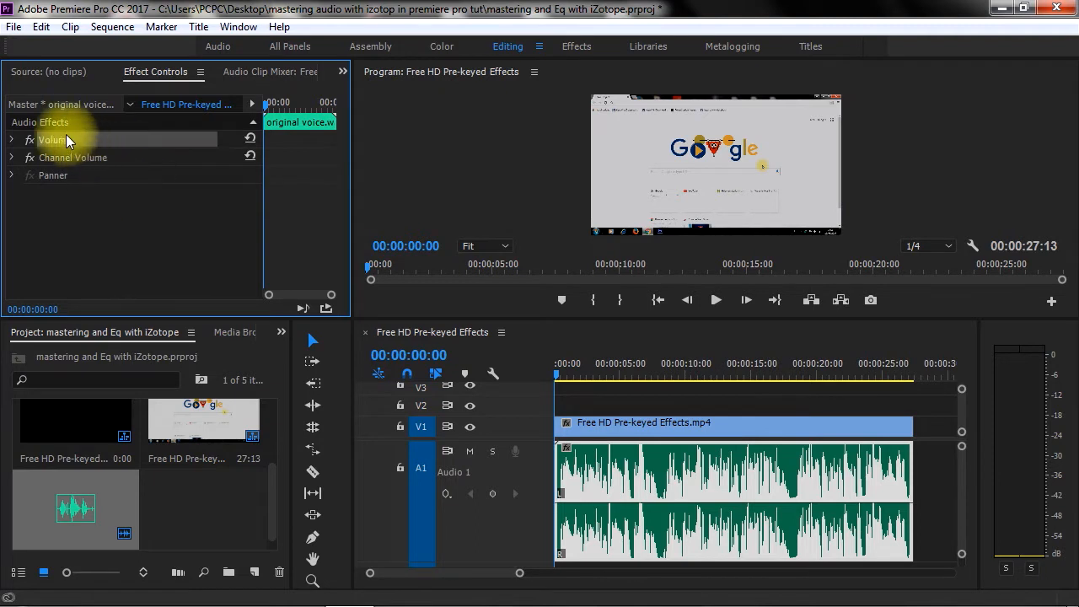
click(12, 140)
click(85, 176)
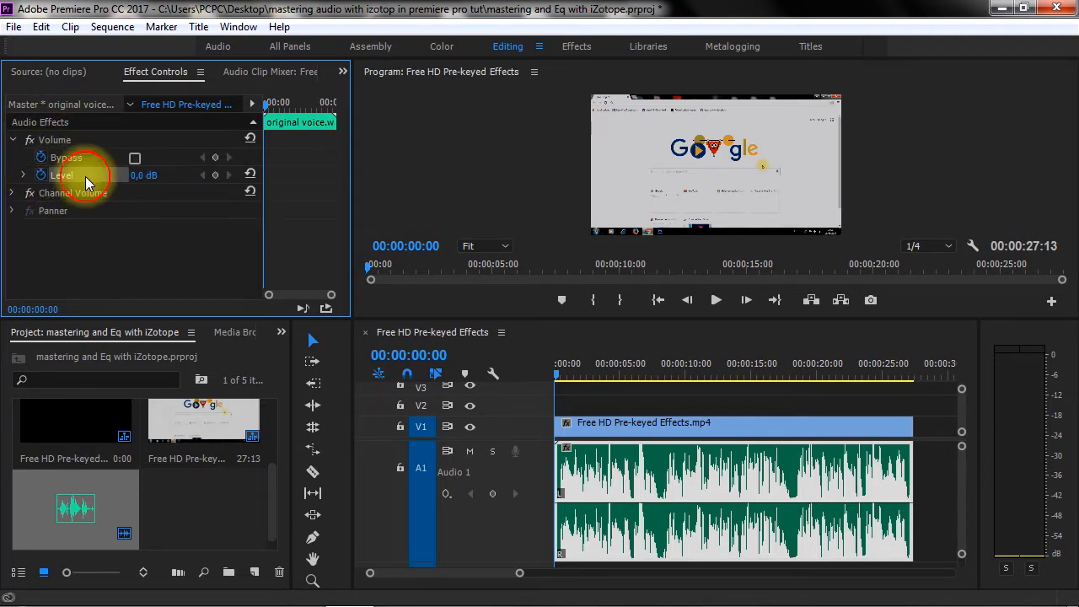
click(141, 175)
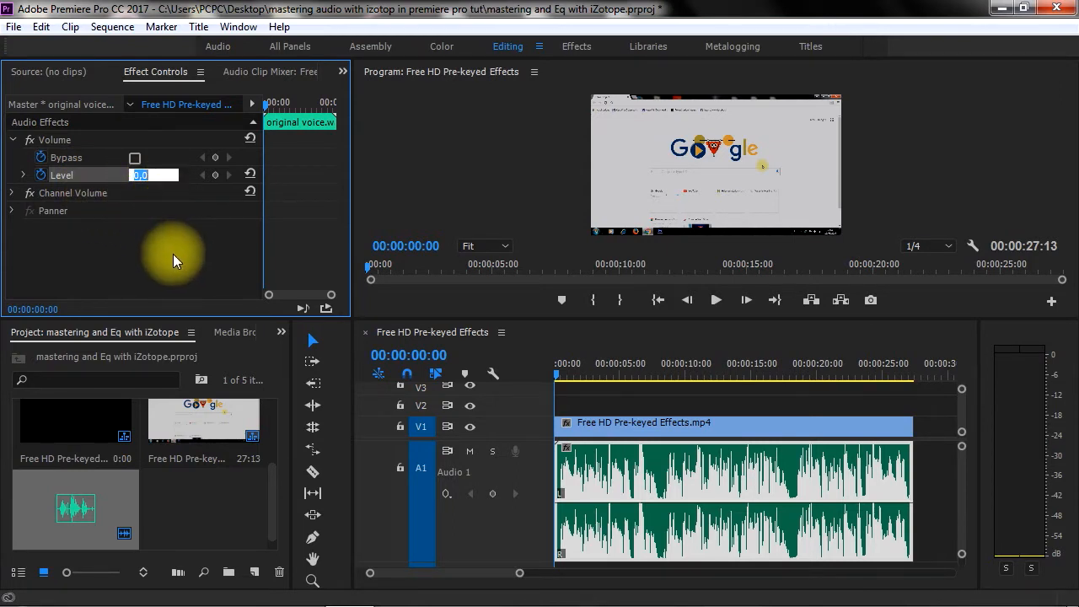
text(-1.5)
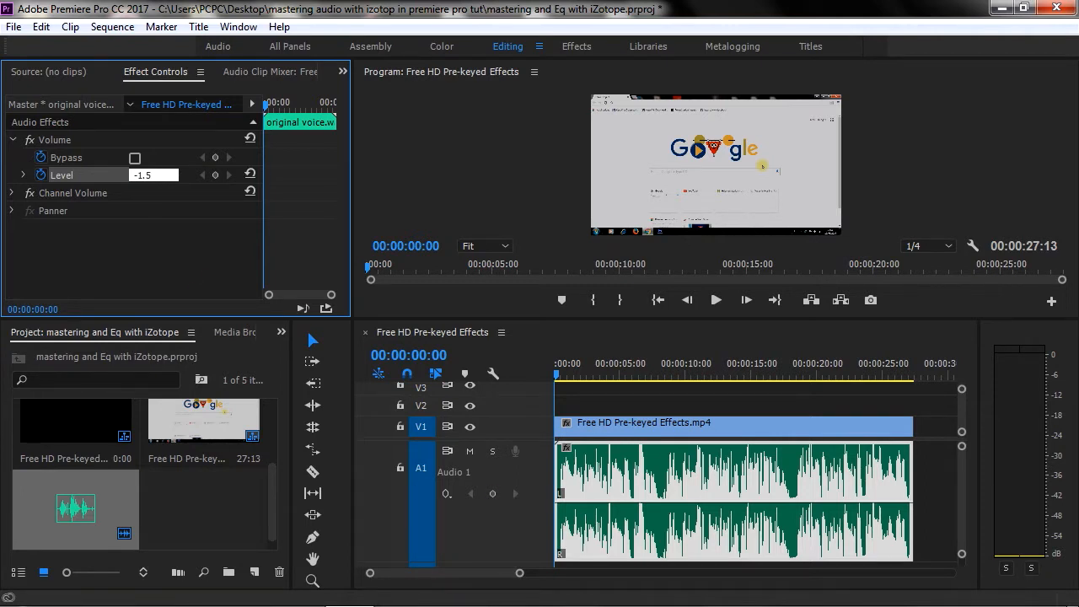
click(173, 254)
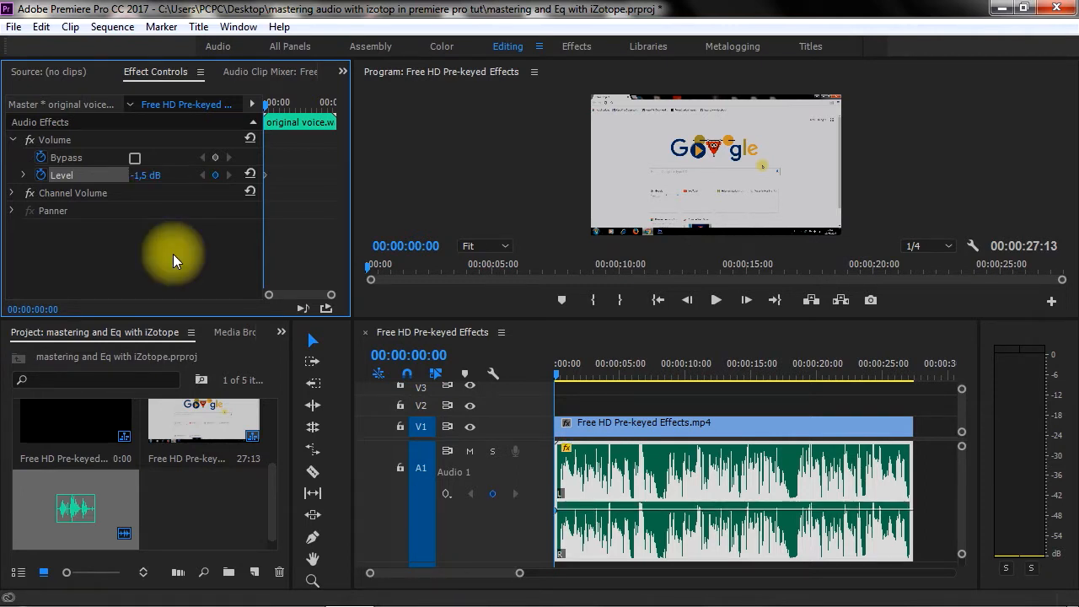
Play the sequence again to check the voice peaks on the audio meters, stop, and return the playhead to the start
click(561, 372)
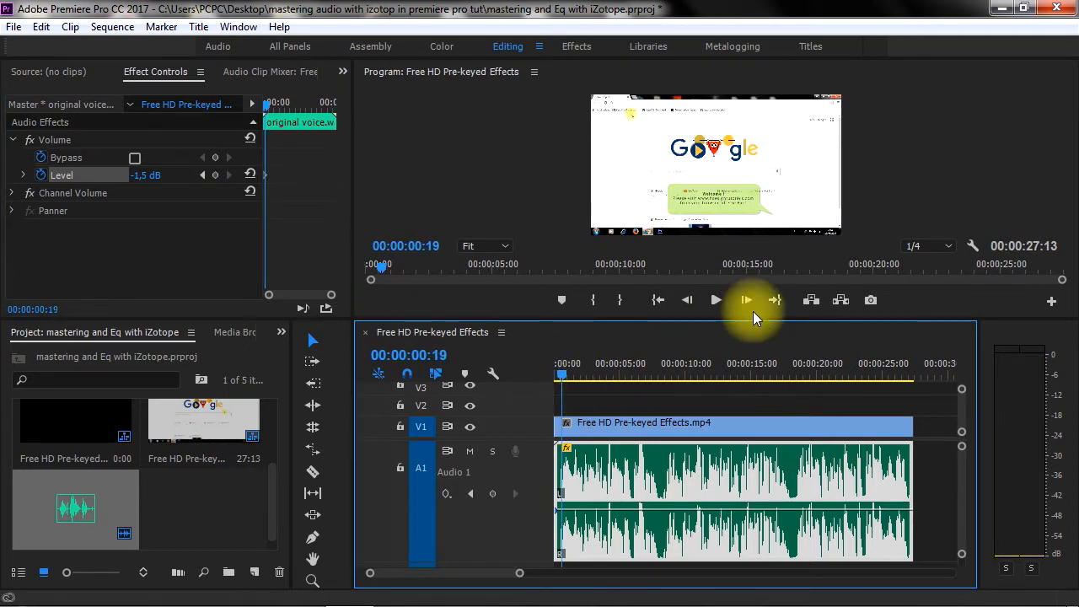
click(713, 301)
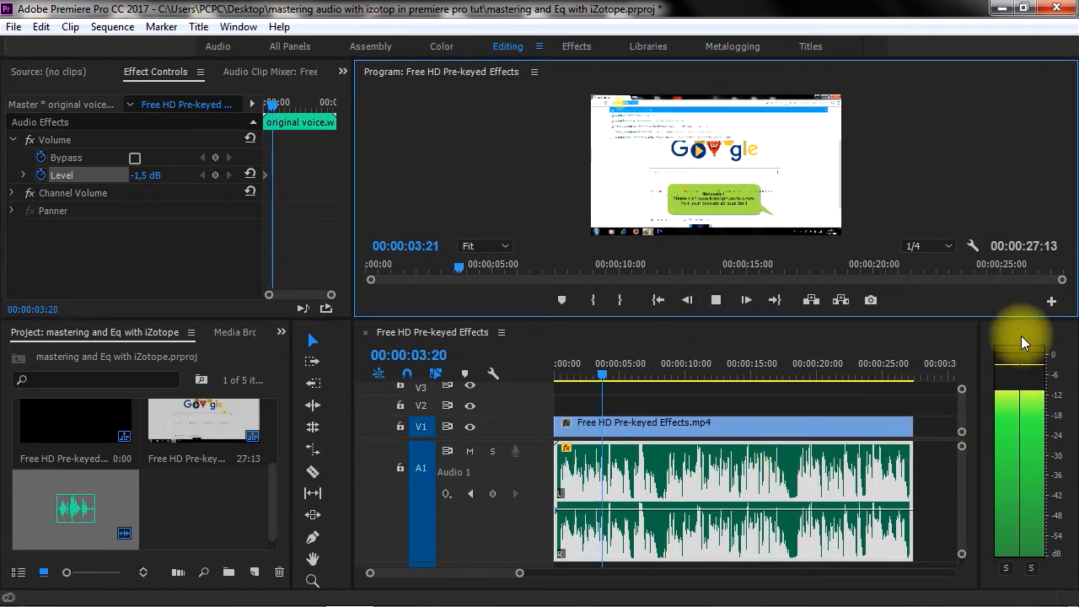
click(1042, 419)
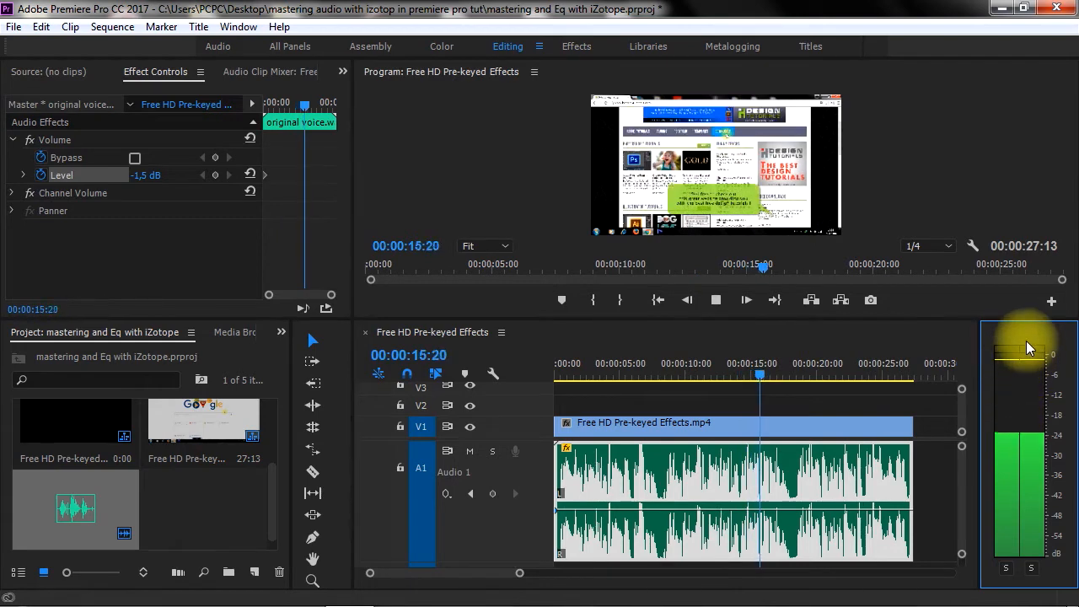
click(817, 410)
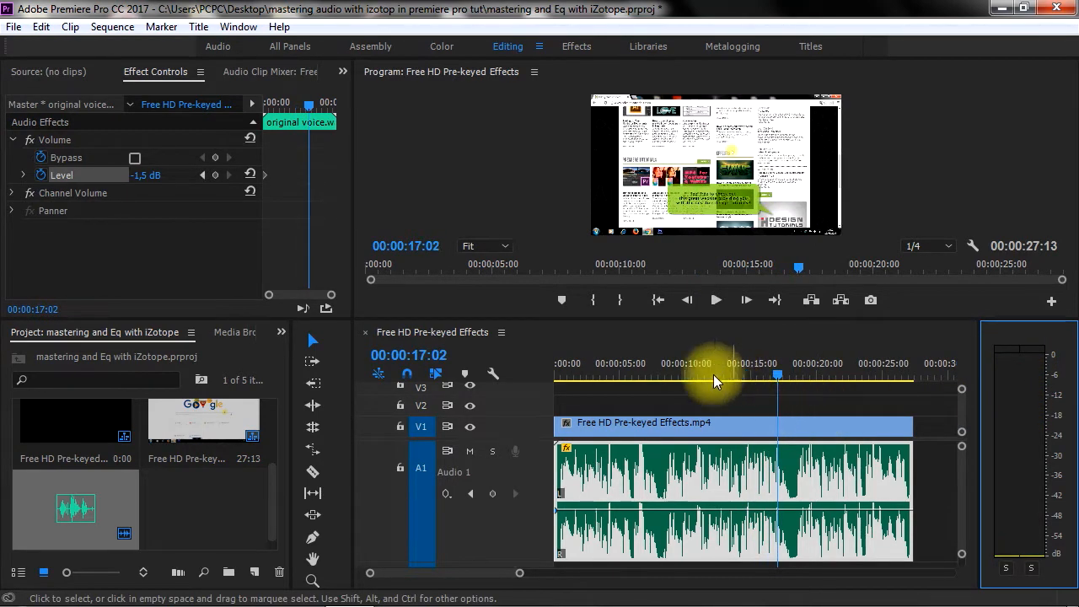
drag(616, 371, 550, 370)
click(651, 393)
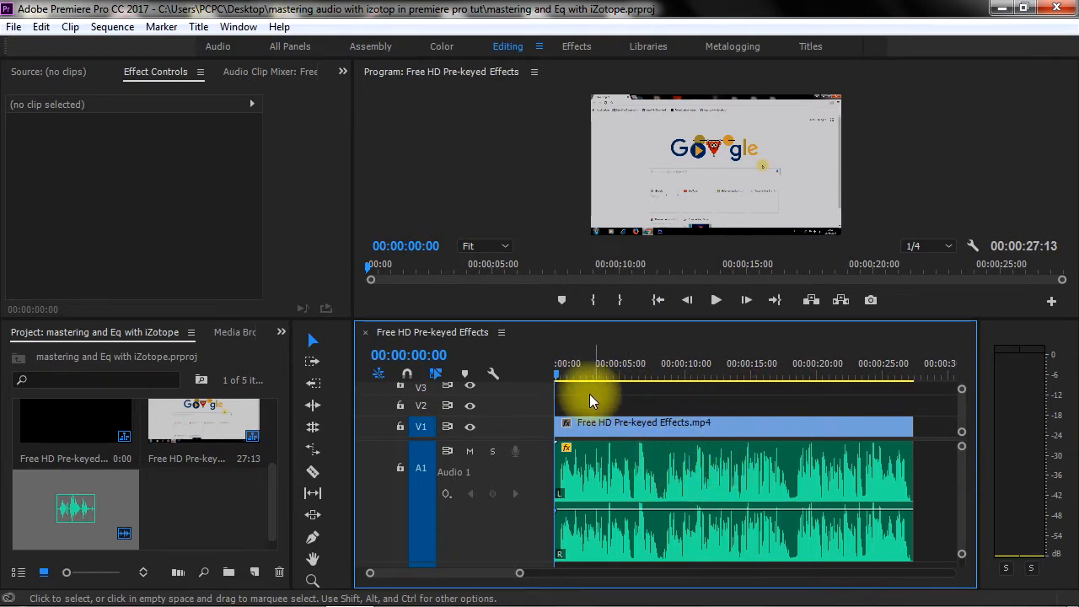
Audition the opening seconds of the voice track and park the playhead at 00:00:02:02
click(716, 300)
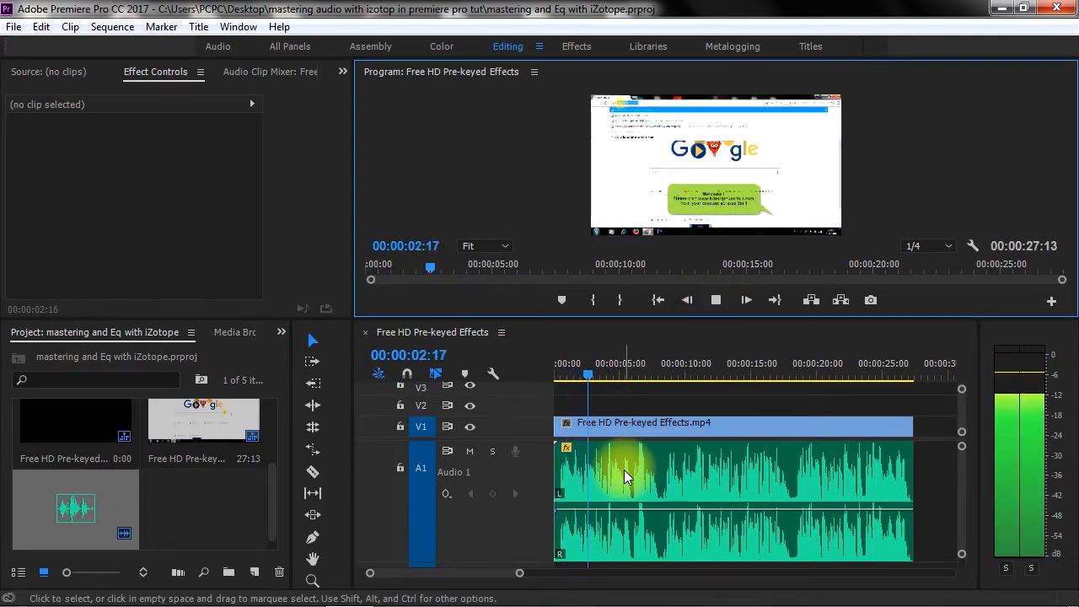
click(565, 370)
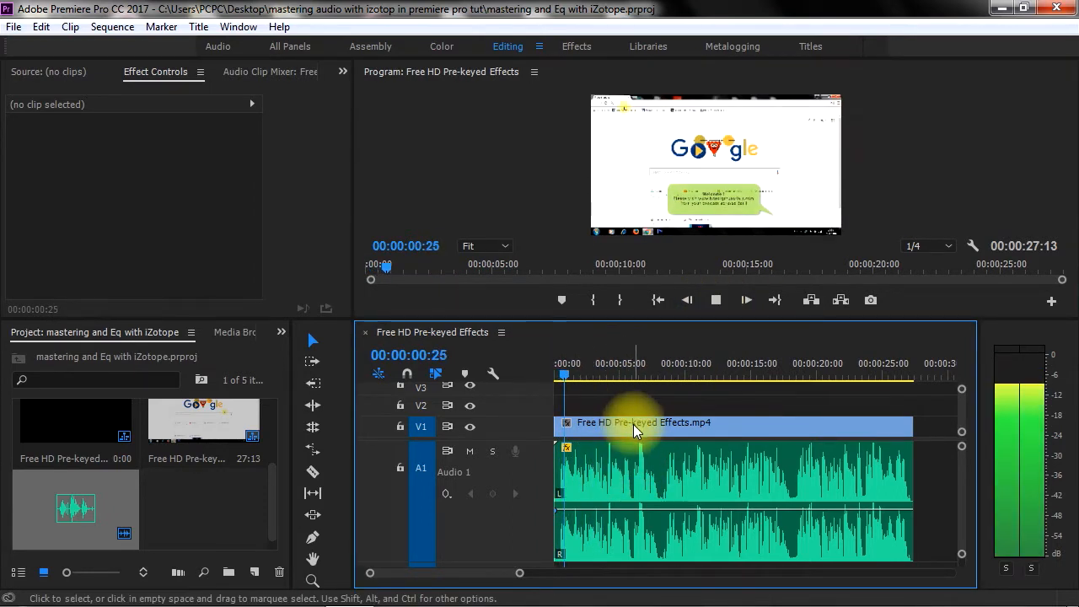
key(space)
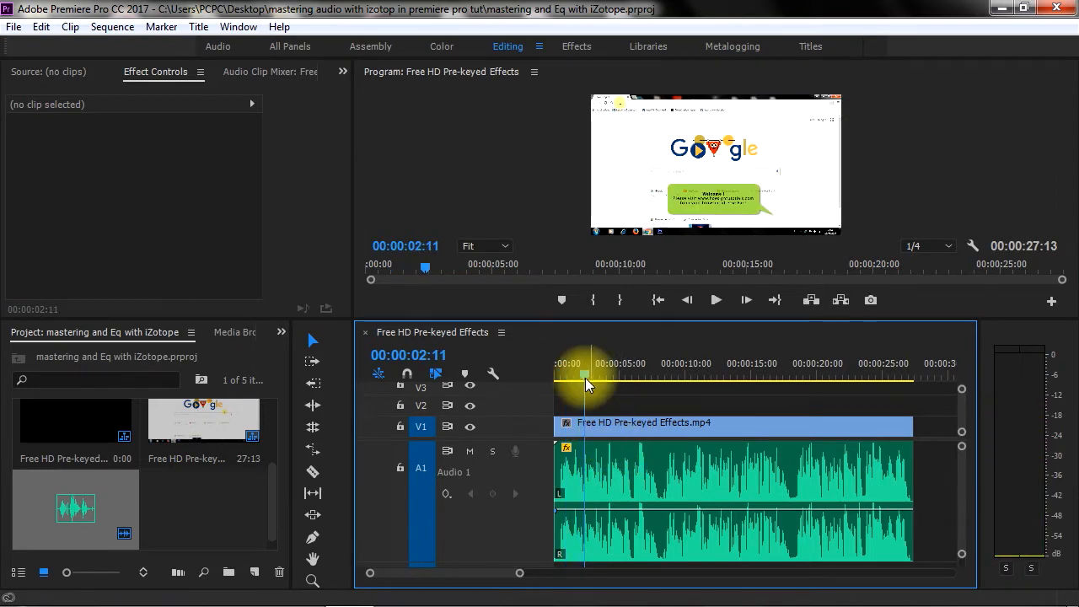
drag(585, 378, 581, 376)
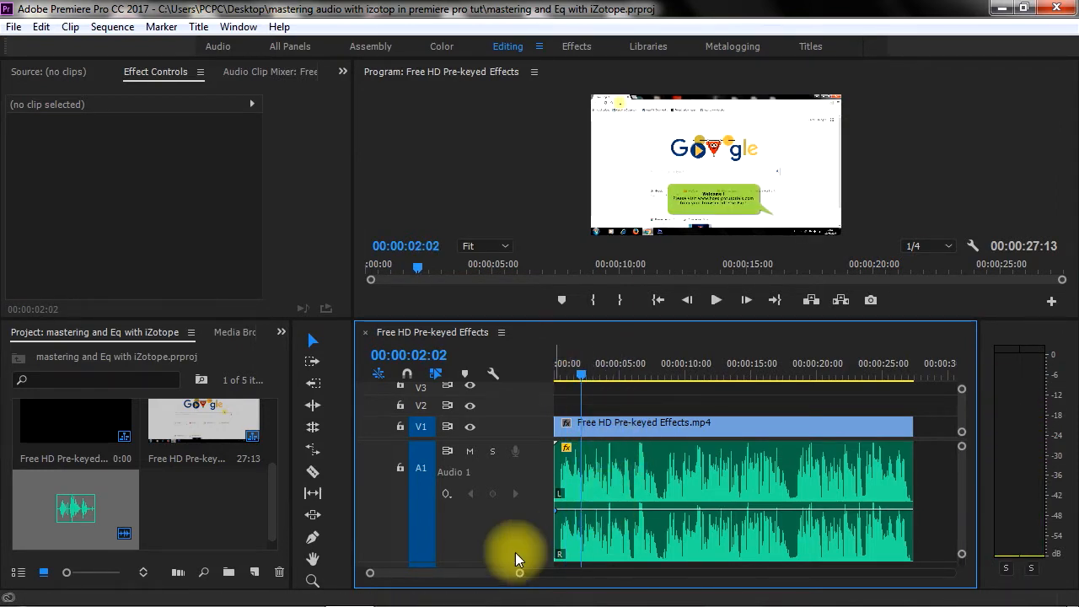
drag(519, 573, 479, 582)
click(657, 366)
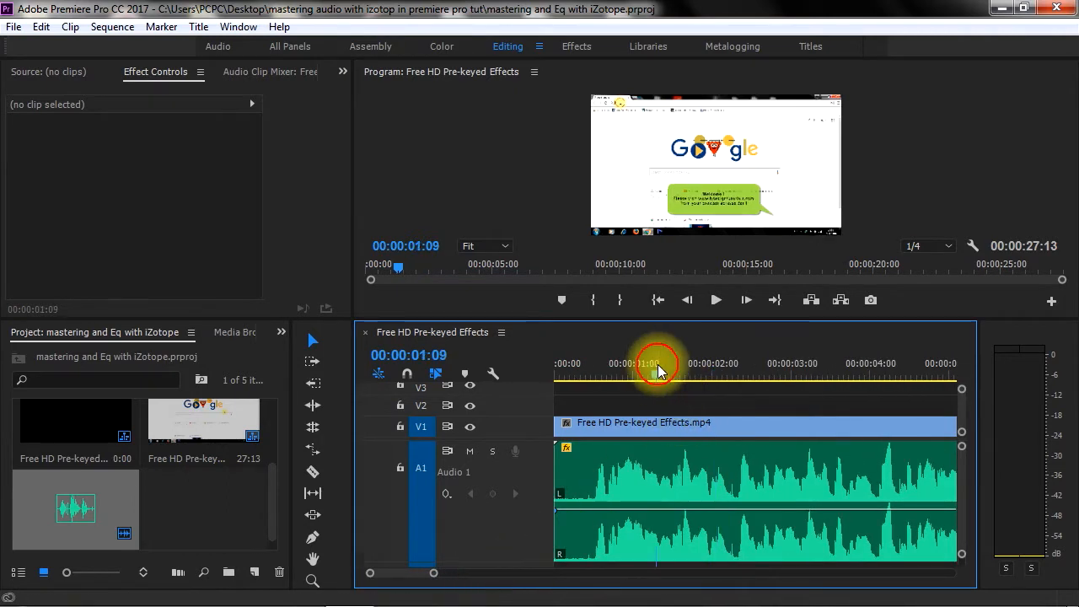
key(space)
key(space)
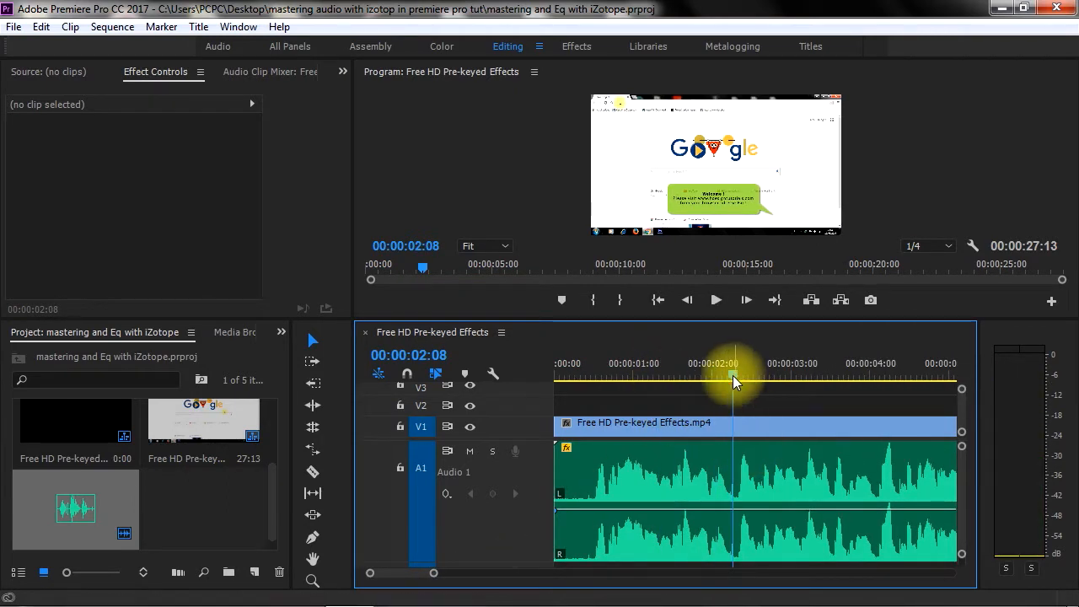
drag(733, 375, 713, 375)
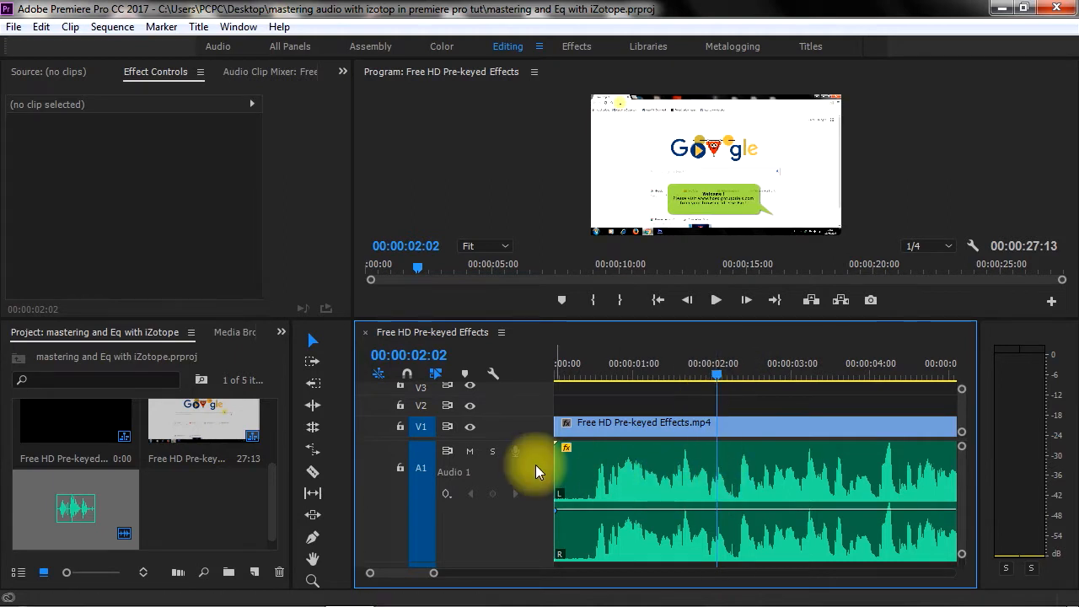
Switch track A1 to display track volume keyframes and add a volume keyframe at 00:00:02:02
click(447, 493)
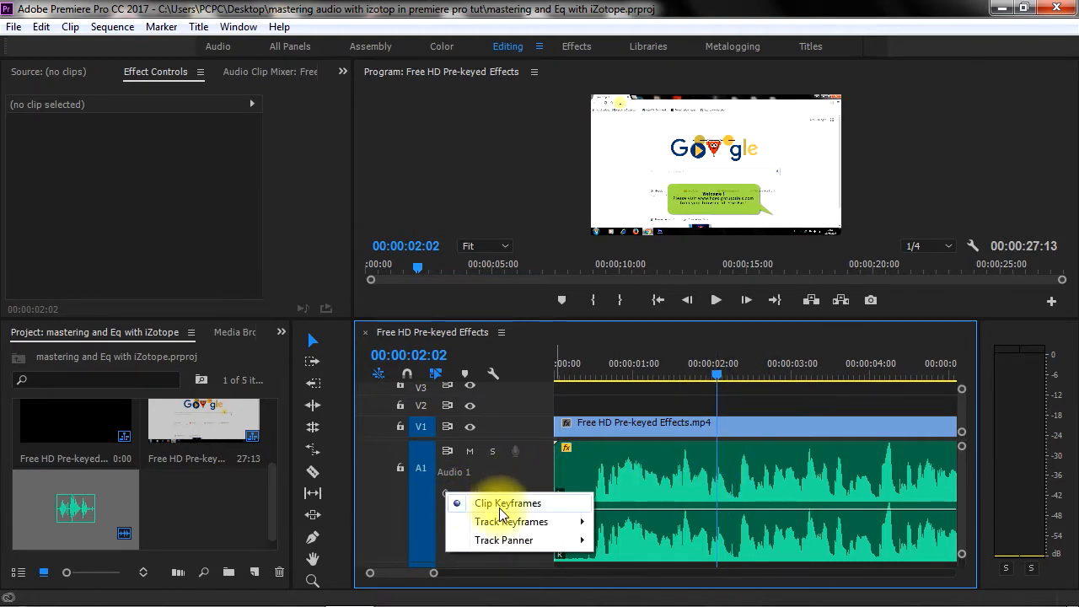
mouse_move(513, 523)
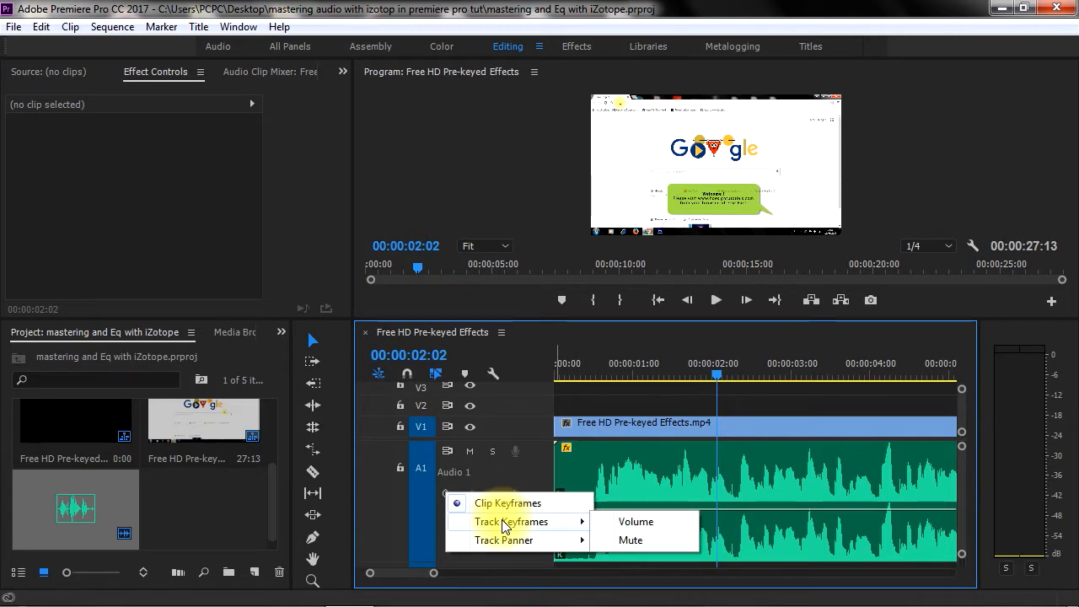
click(629, 521)
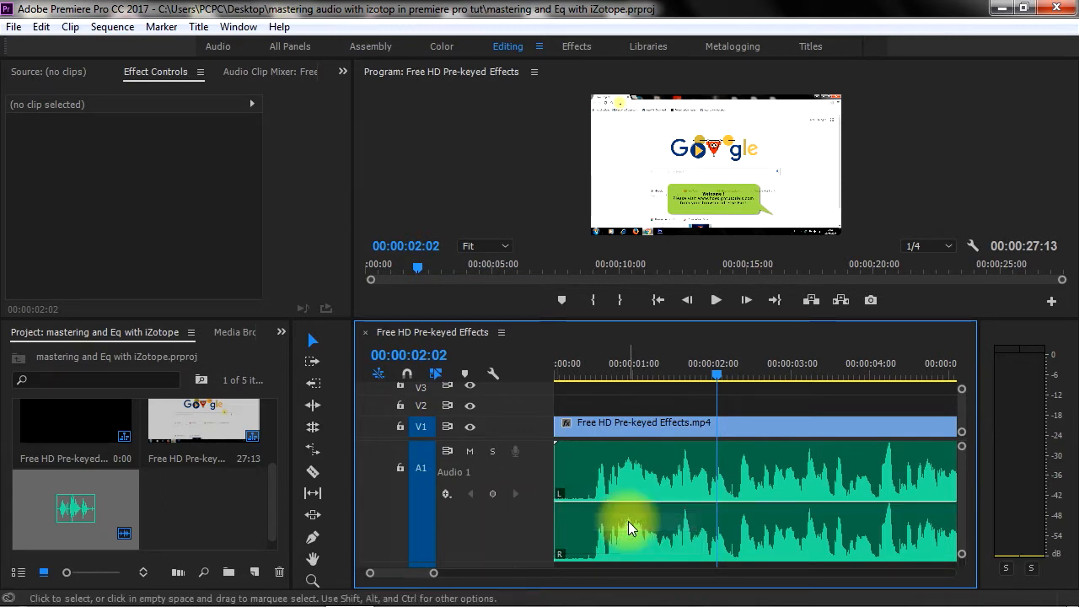
click(494, 494)
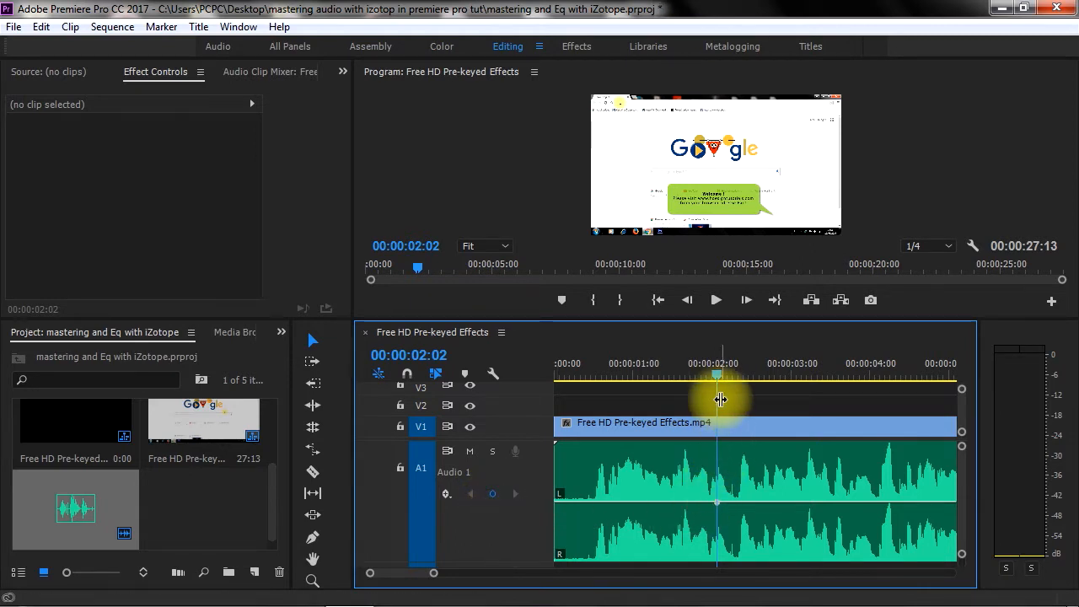
Add track volume keyframes on A1 on both sides of the existing one, at about 00:00:01:29 and at 00:00:02:06
click(708, 371)
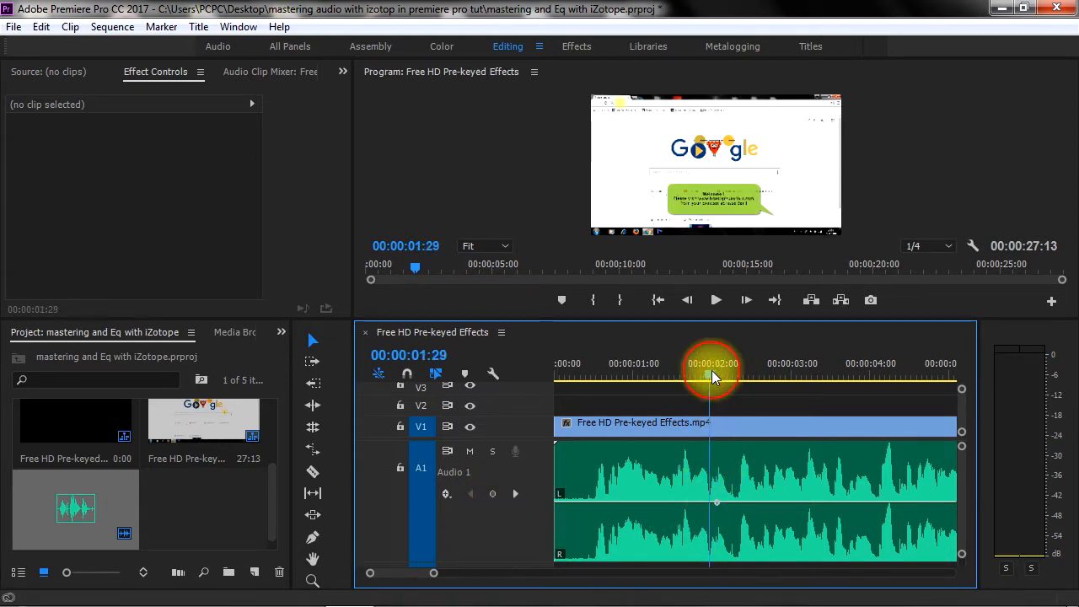
click(494, 494)
drag(708, 373, 730, 376)
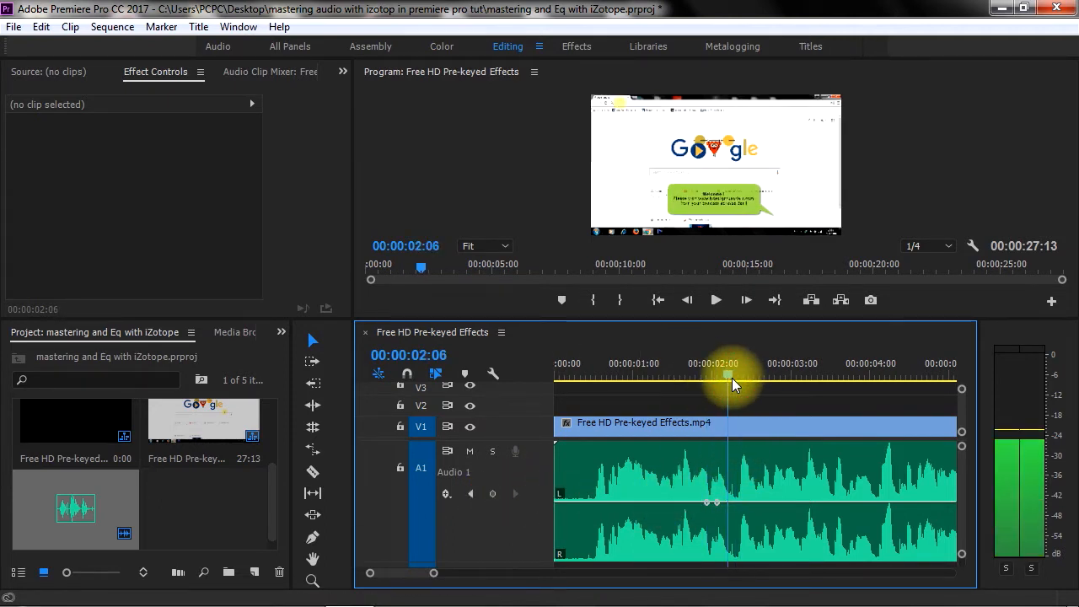
click(492, 494)
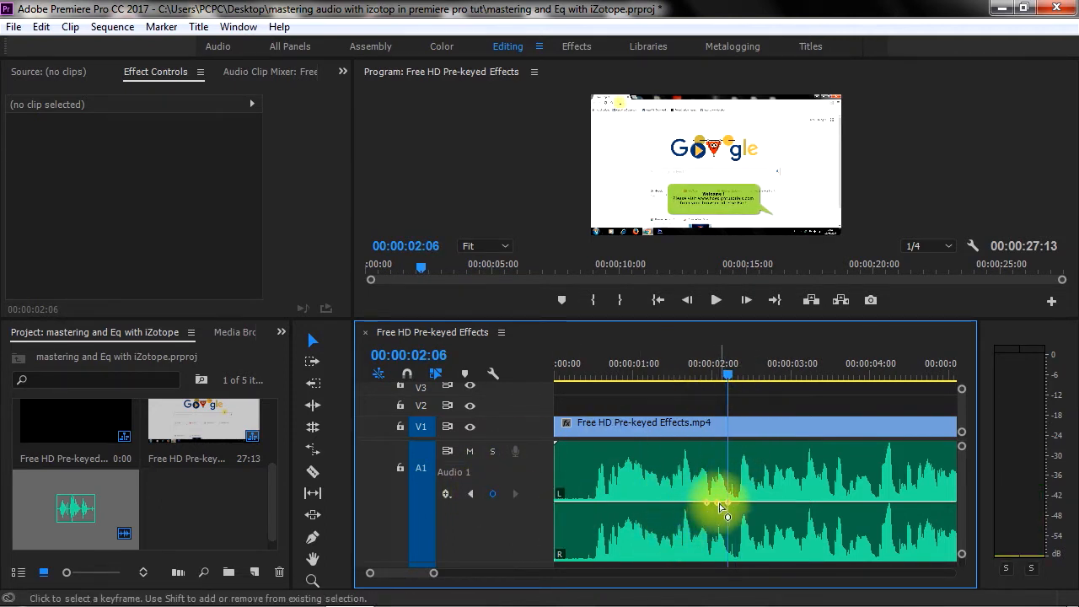
Pull the middle track volume keyframe on A1 at 00:00:02:02 down into a dip and play the voice across it
drag(718, 503, 718, 548)
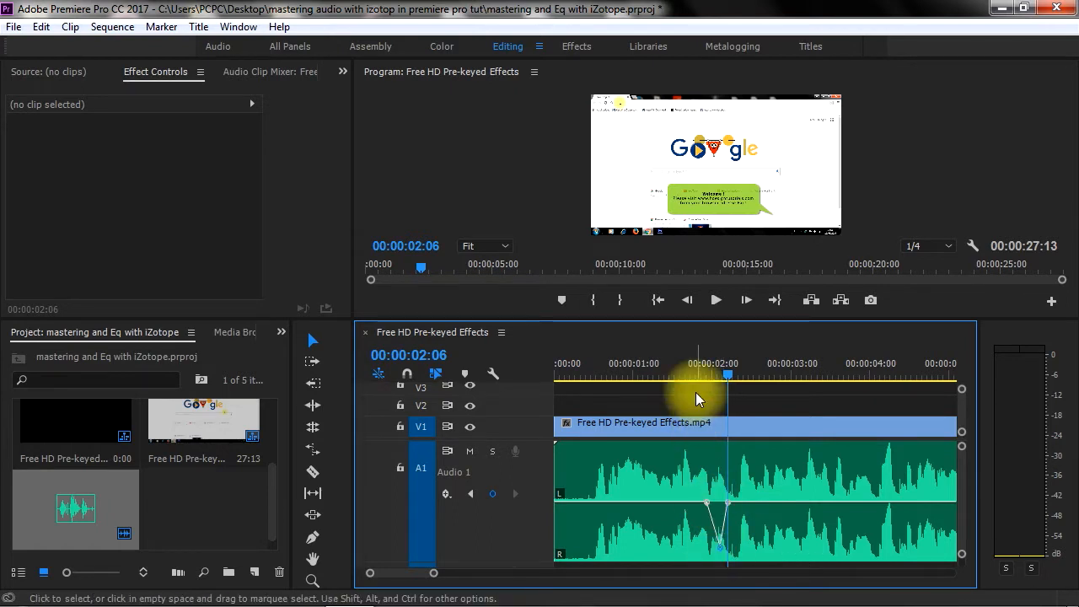
click(694, 368)
key(space)
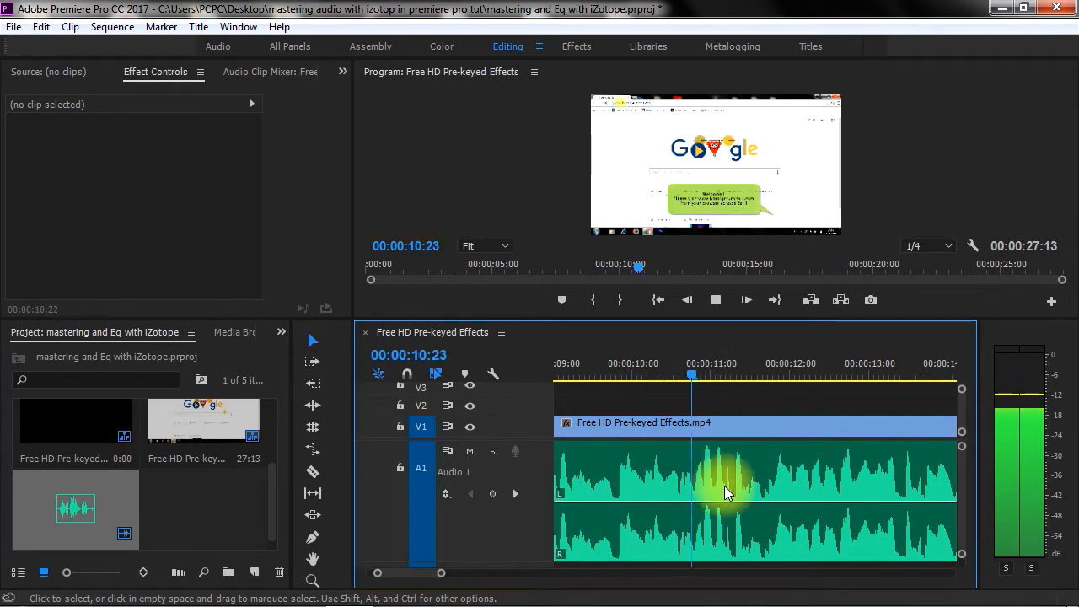
Audition the loud passage around 10 seconds on the voice track and park the playhead at 00:00:10:20
key(space)
click(665, 369)
key(space)
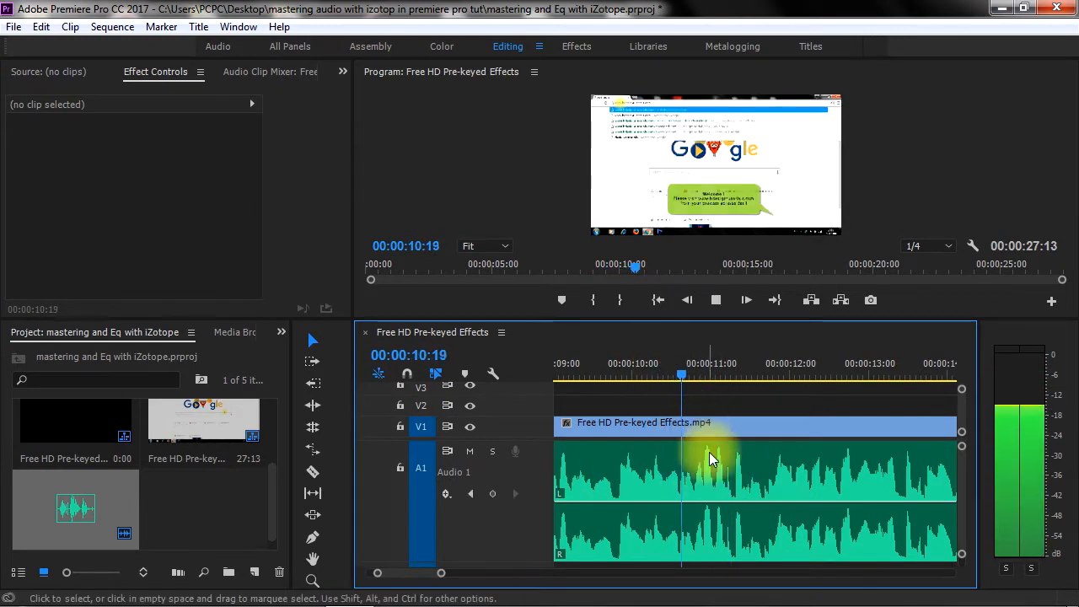
key(space)
click(684, 374)
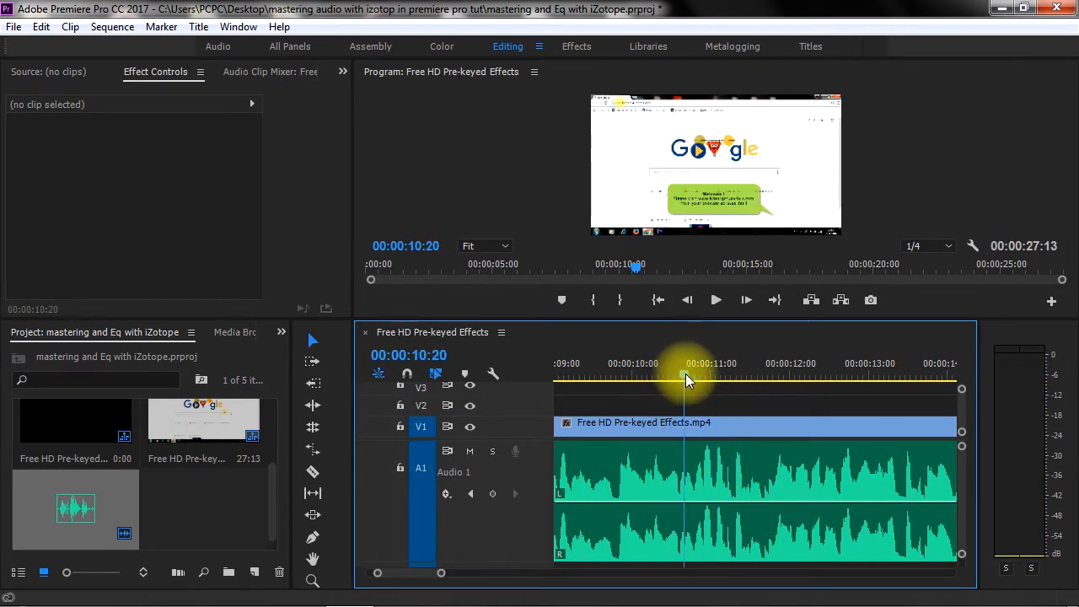
Add three track volume keyframes on A1 around 00:00:10:20, the last at 00:00:10:24, lower the middle one and play back the dip
click(493, 493)
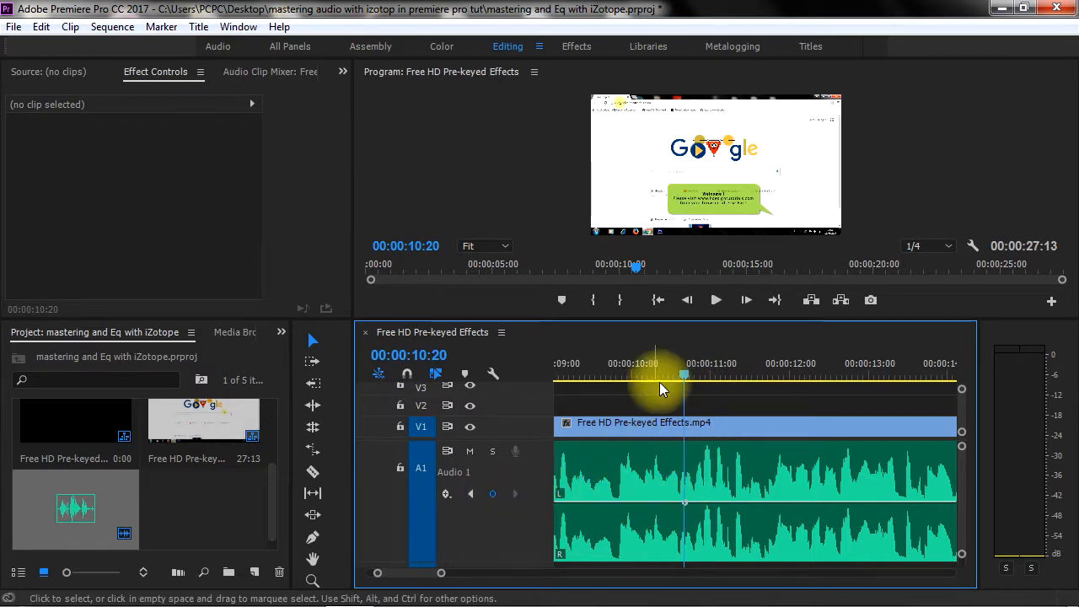
mouse_move(683, 373)
mouse_down()
mouse_move(673, 374)
mouse_move(696, 376)
mouse_up()
click(494, 492)
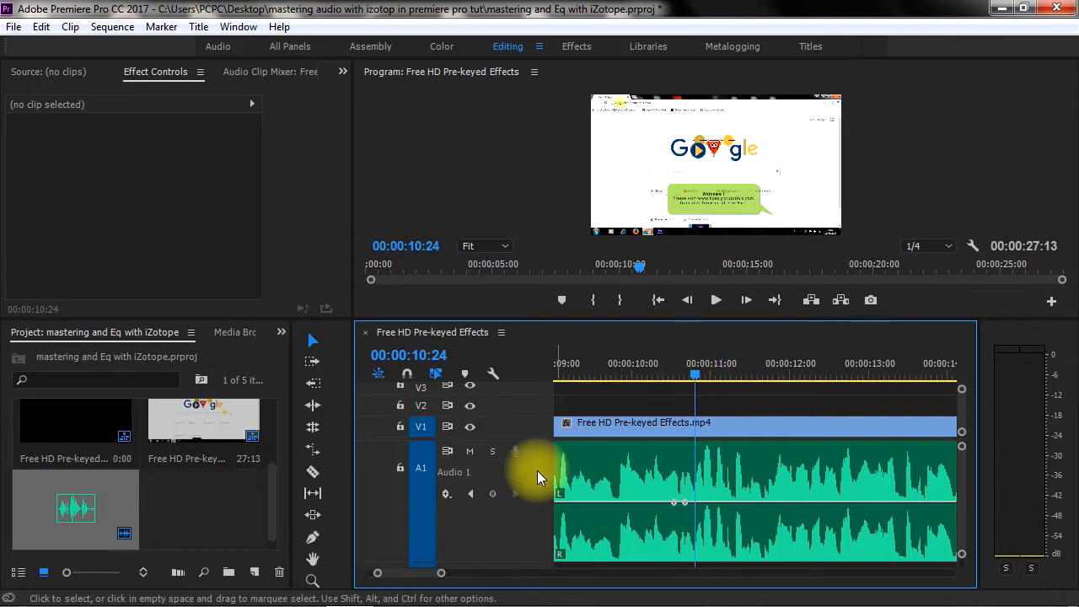
click(494, 494)
mouse_move(687, 504)
mouse_down()
mouse_move(685, 533)
mouse_move(703, 504)
mouse_up()
click(694, 506)
click(657, 368)
key(space)
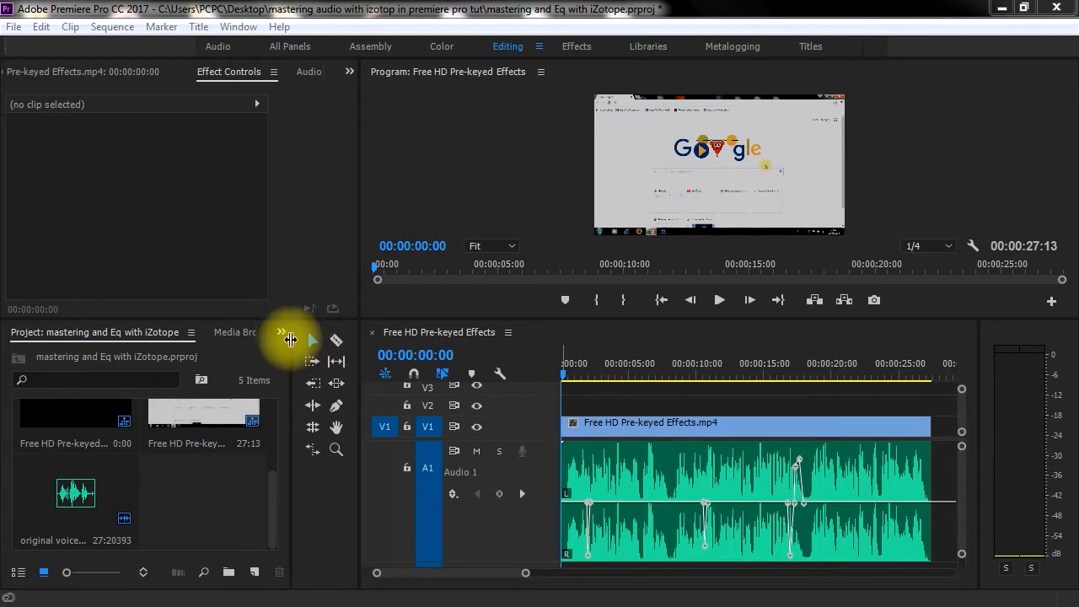
Locate the iZotope Ozone 6 effect among the audio effects
click(281, 333)
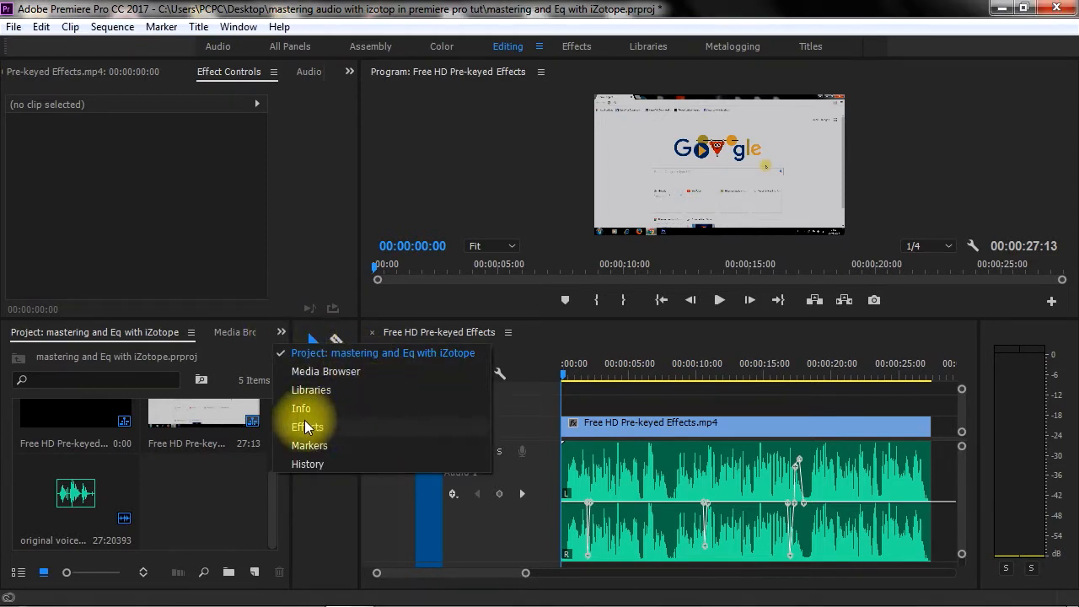
click(337, 426)
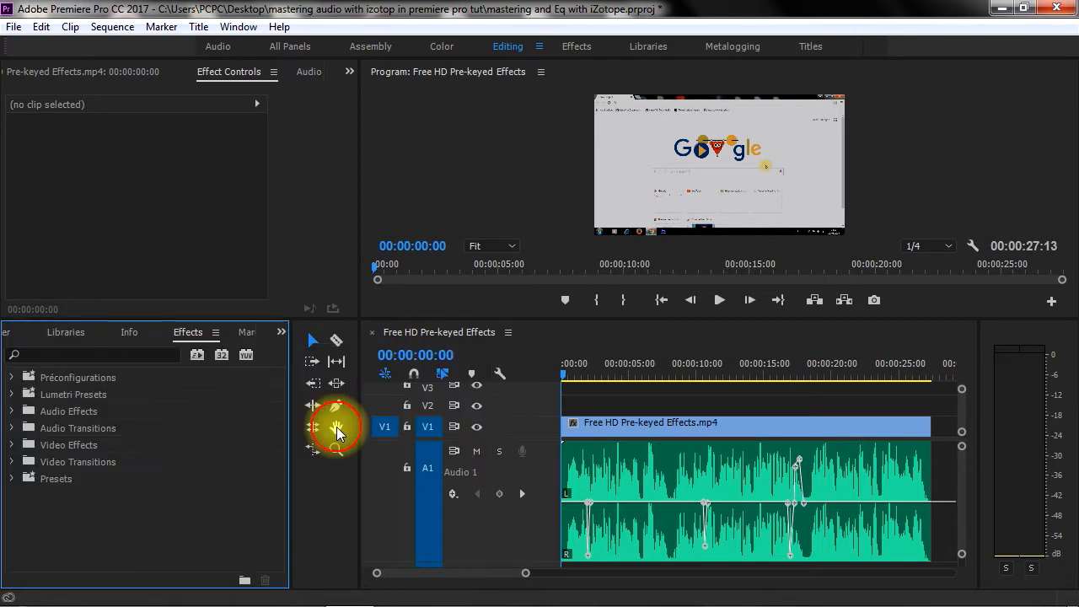
click(65, 413)
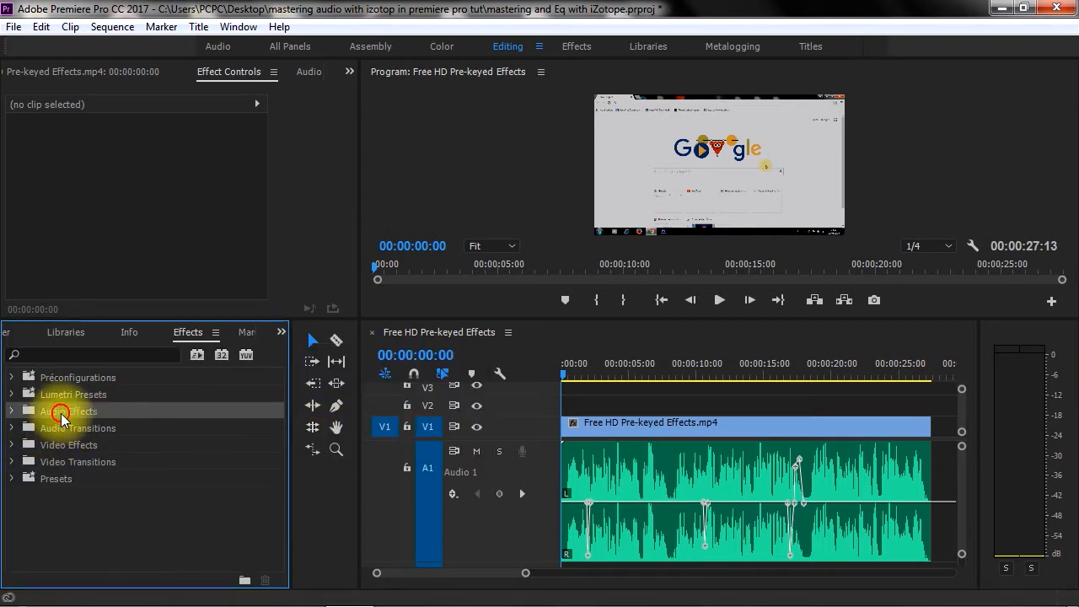
click(12, 411)
drag(278, 385, 266, 427)
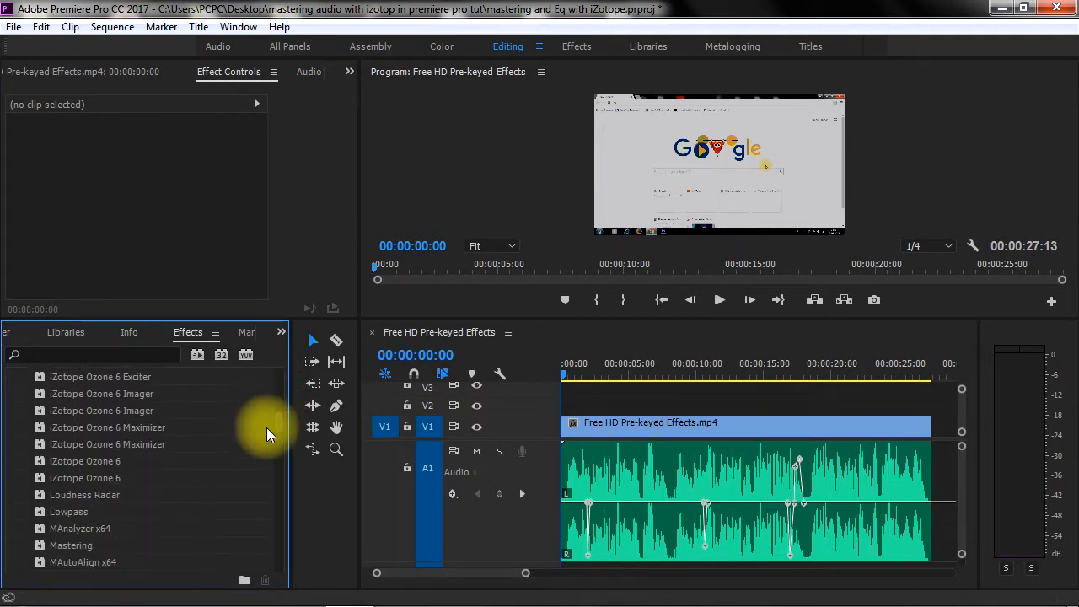
click(90, 462)
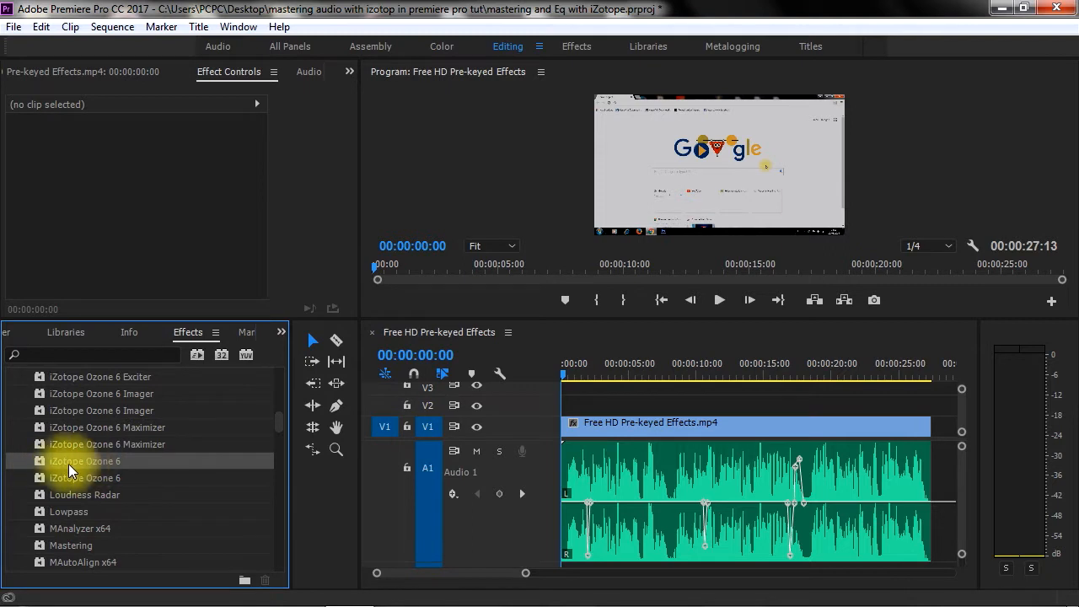
Switch track A1 to clip keyframes and apply the iZotope Ozone 6 effect to the original voice clip
click(453, 494)
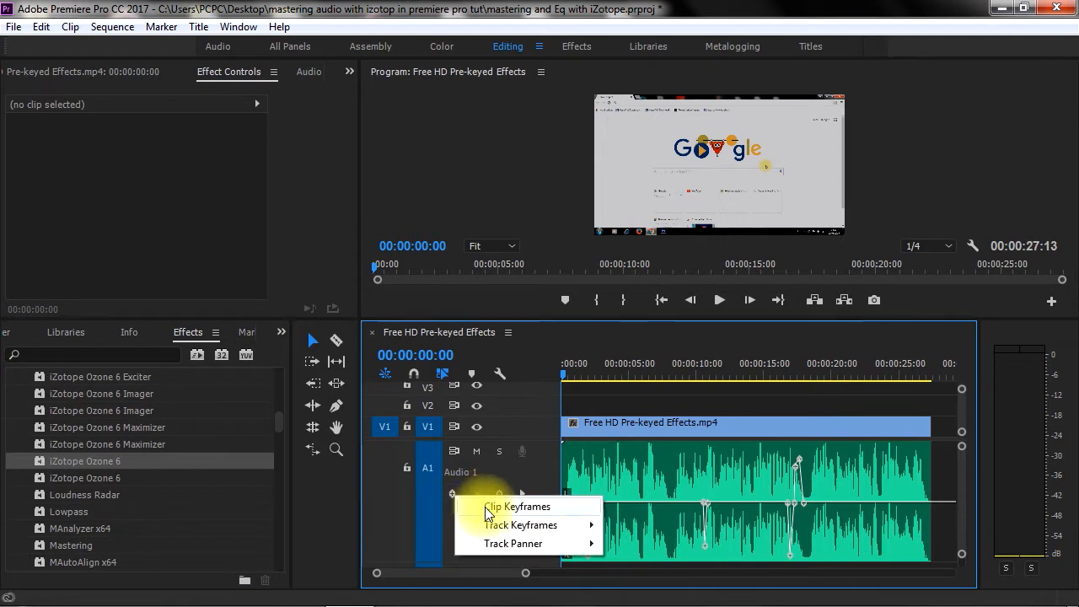
click(487, 508)
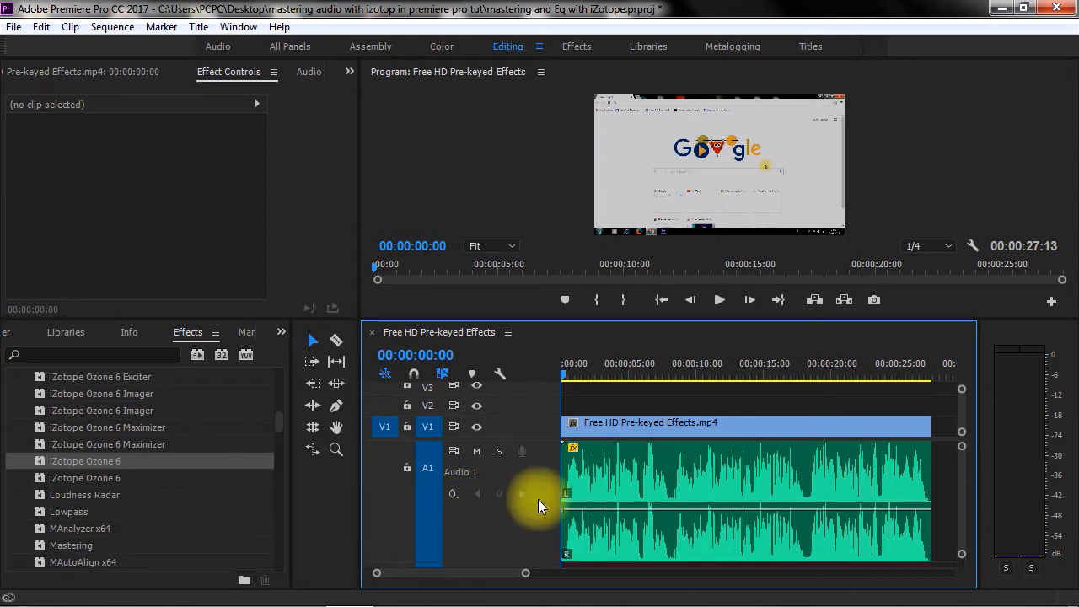
drag(83, 461, 647, 466)
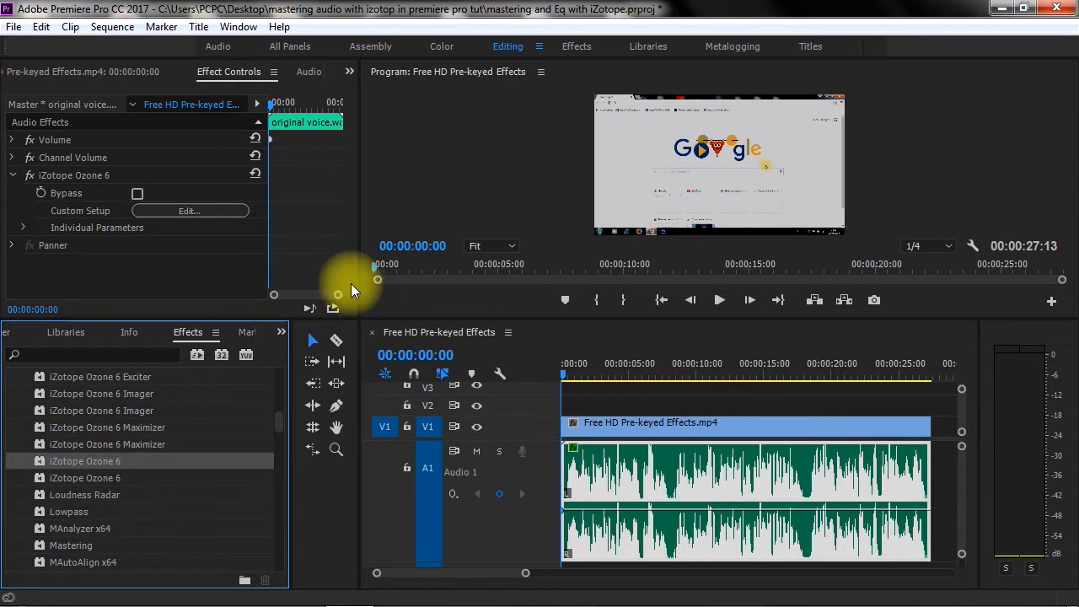
In the custom setup of iZotope Ozone 6, remove the Maximizer, Dynamics and Equalizer modules and insert a fresh Equalizer
click(84, 178)
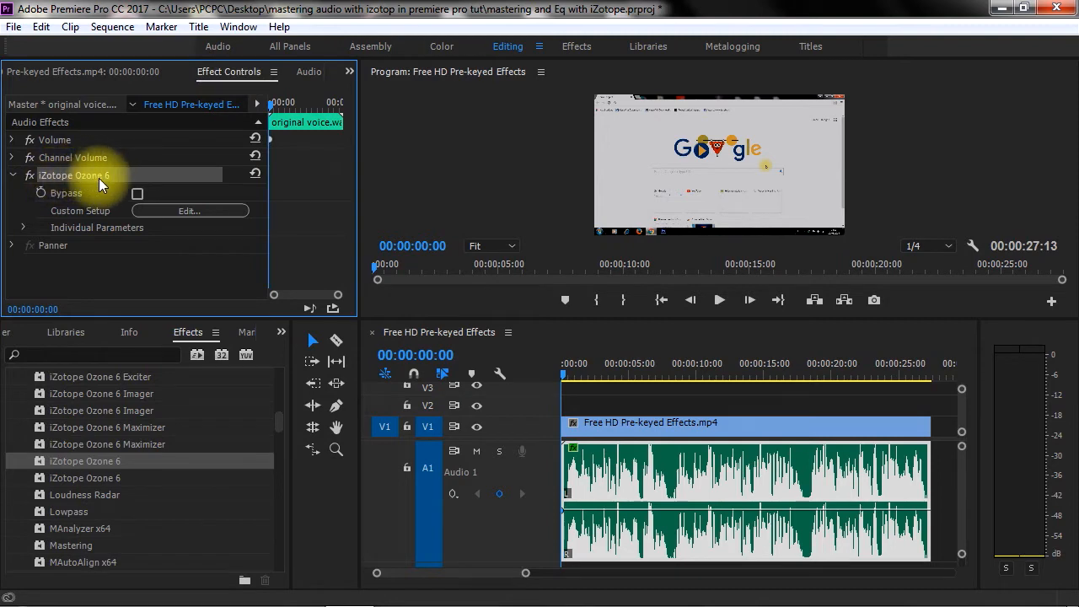
click(213, 209)
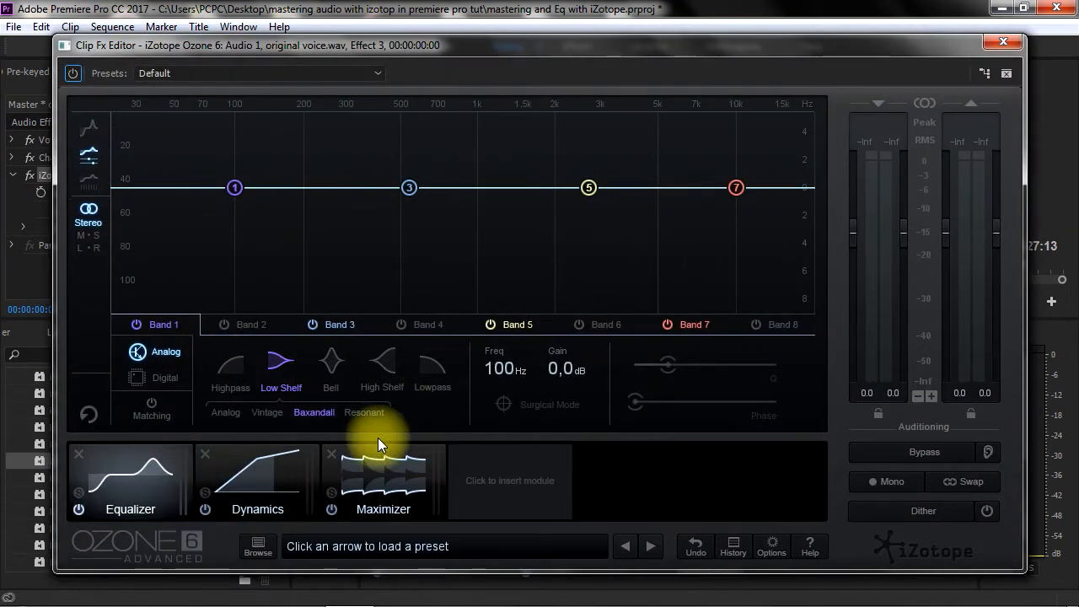
click(333, 452)
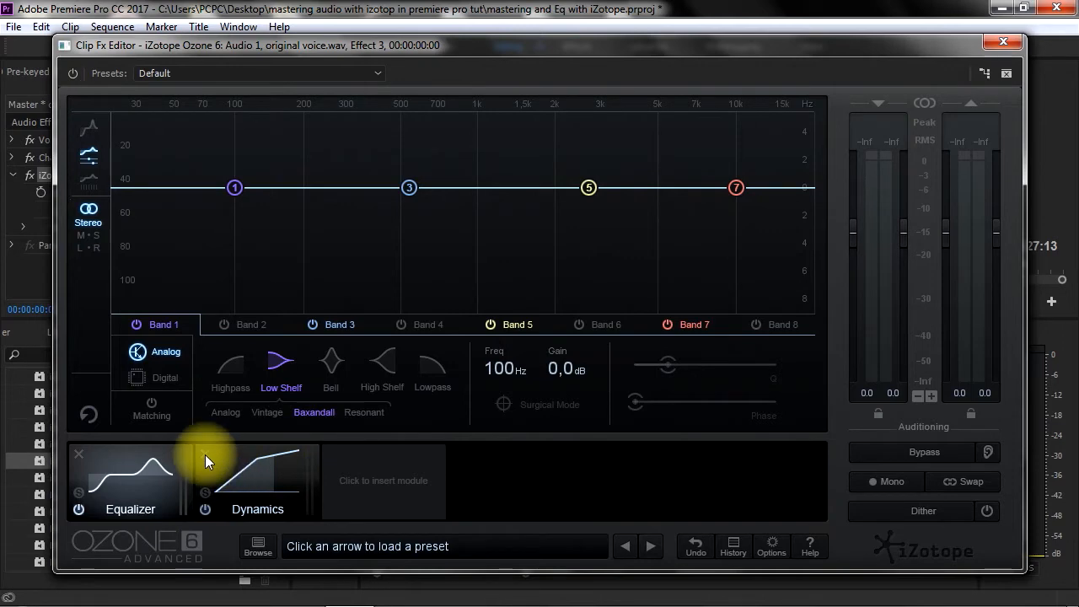
click(205, 455)
click(76, 456)
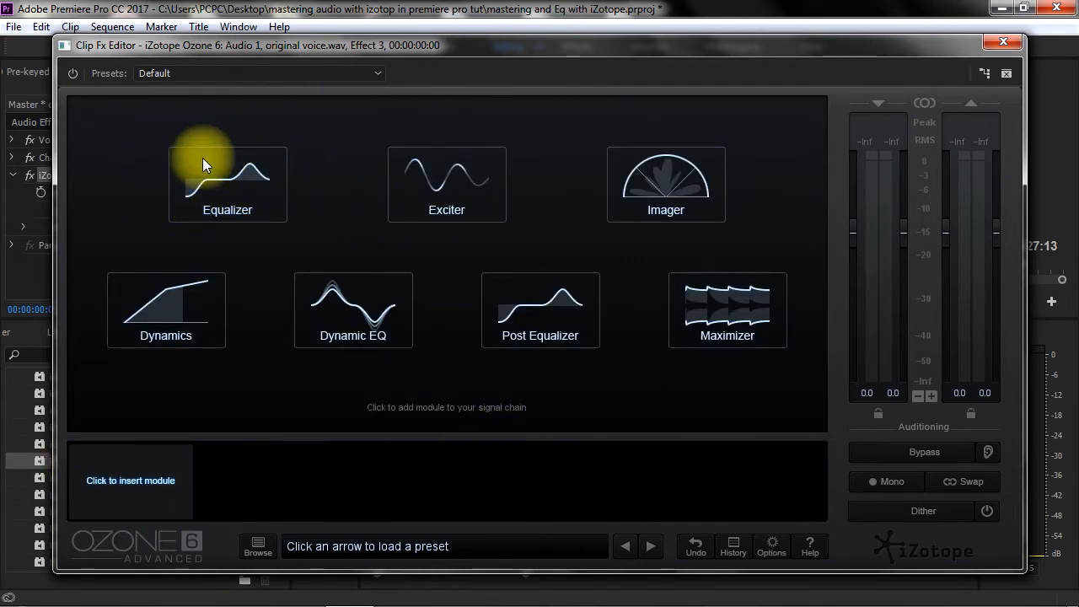
click(238, 191)
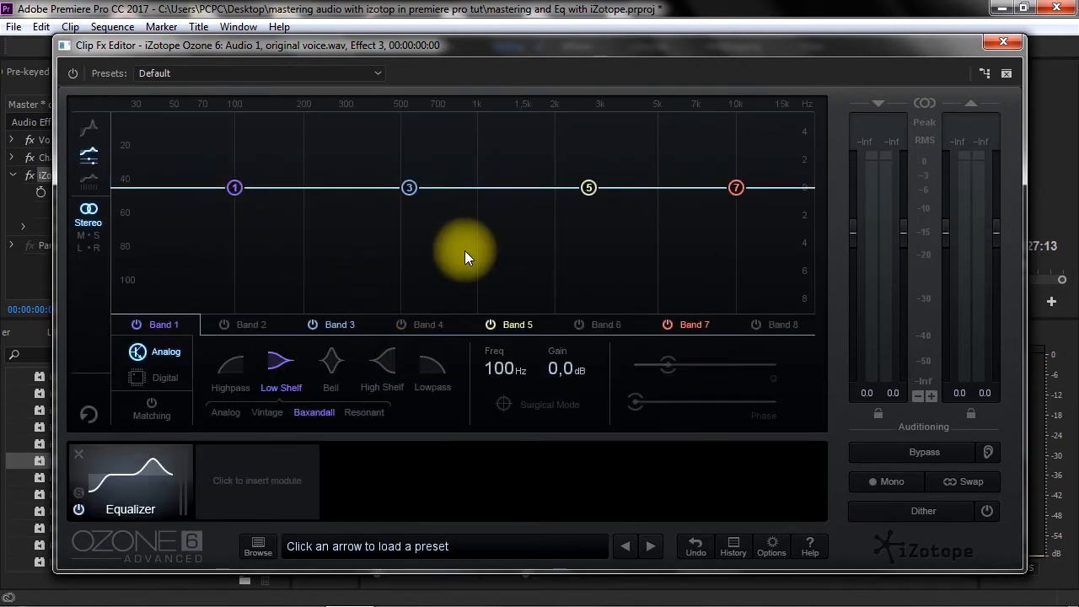
Play the voice to examine its frequency spectrum in the Equalizer, then close the effect editor
key(space)
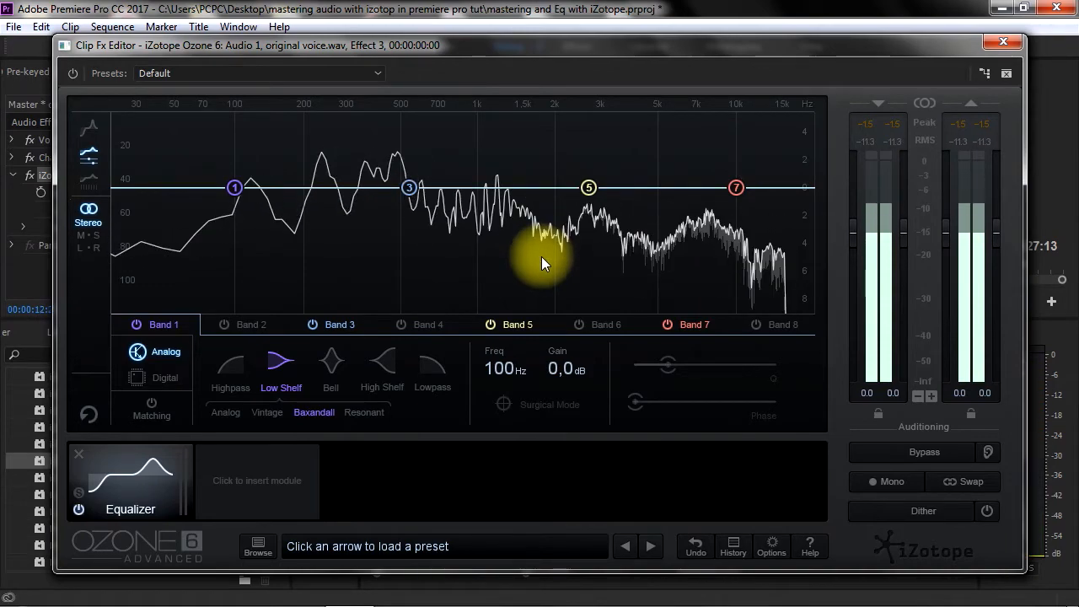
click(1004, 44)
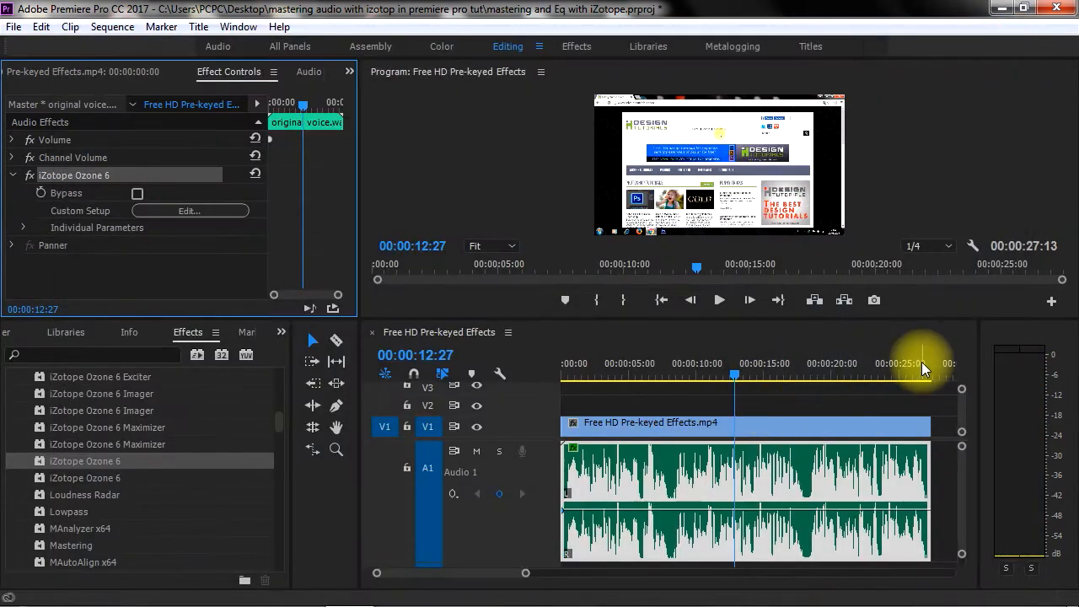
Enable loop playback in the Program Monitor and mark the selected voice clip as the sequence's In to Out range
click(975, 245)
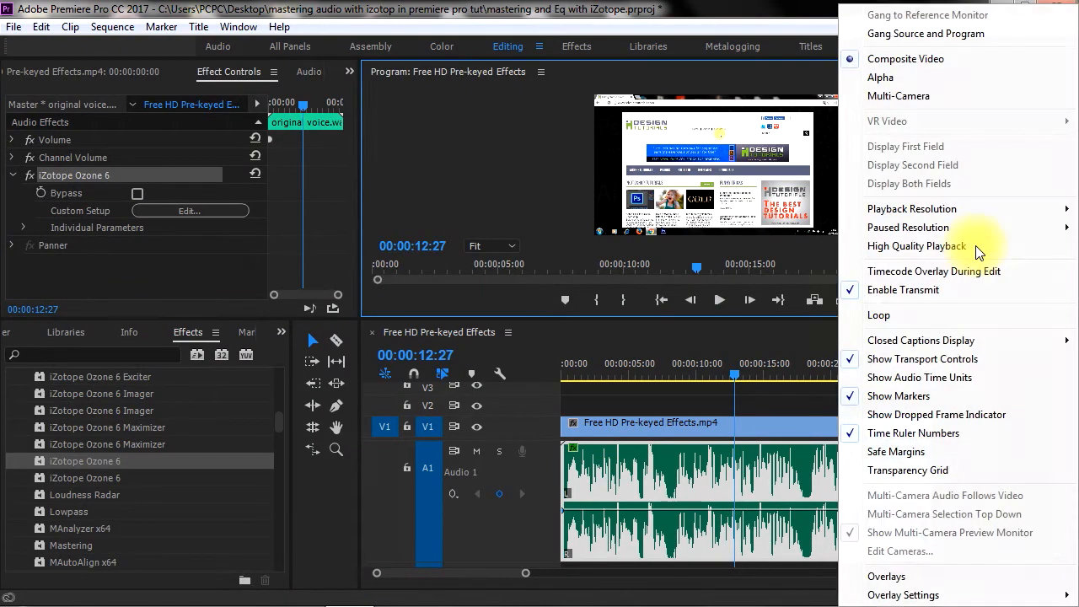
click(899, 319)
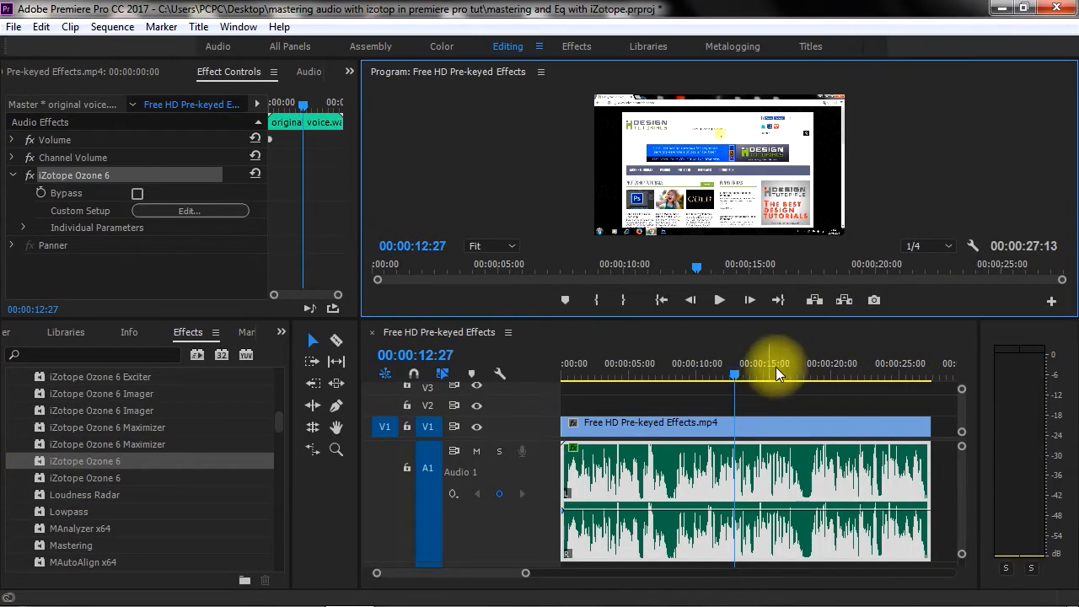
click(674, 372)
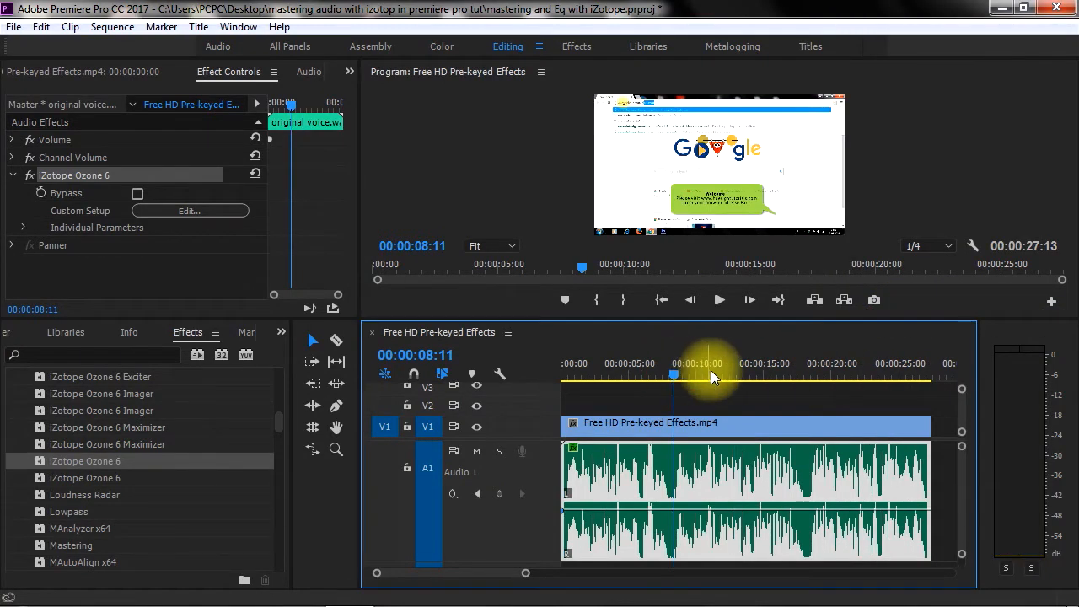
right_click(711, 368)
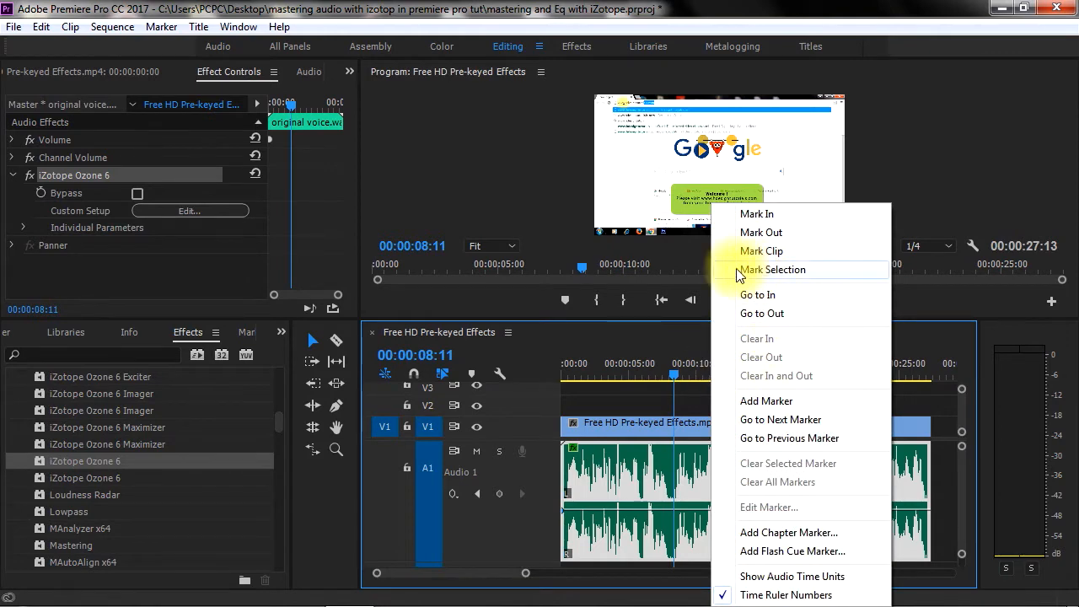
click(776, 270)
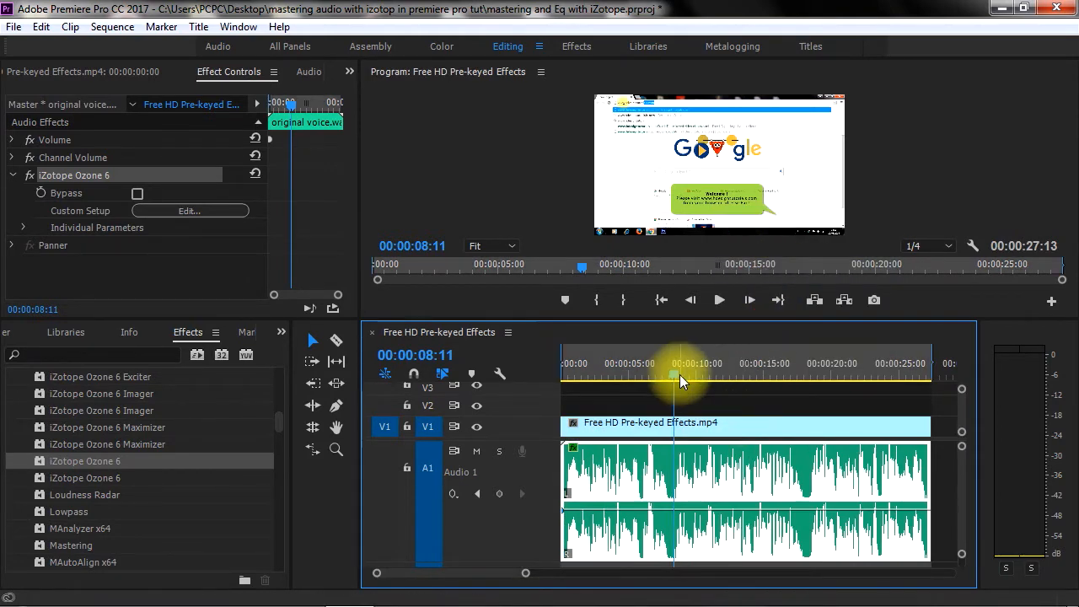
Audition the opening of the voice and shorten the In to Out range to run from 00:00:03:00 to 00:00:07:29
click(578, 371)
key(space)
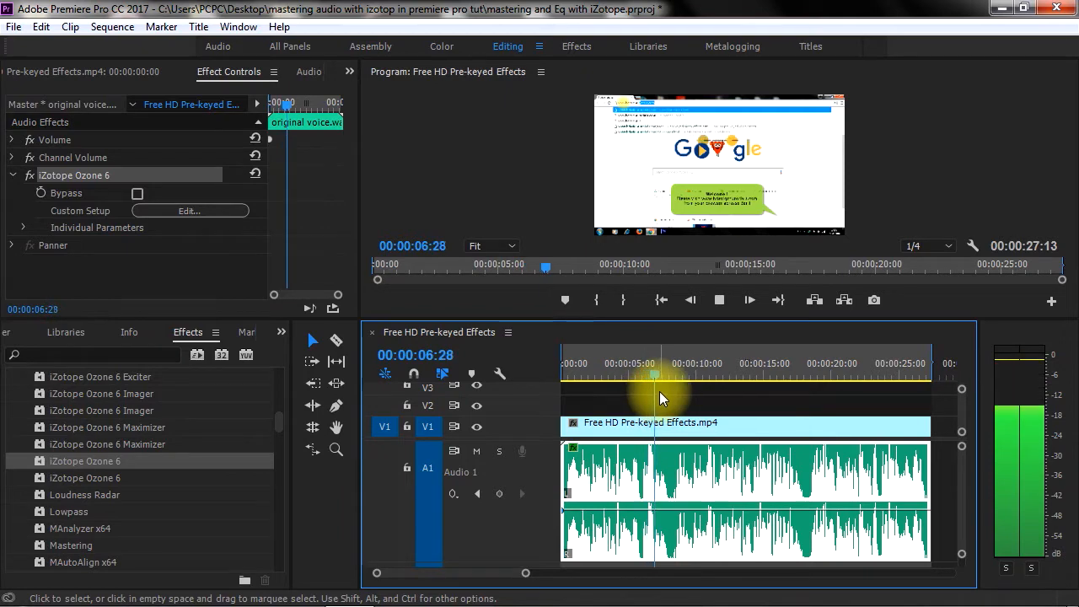
key(space)
drag(935, 359, 676, 361)
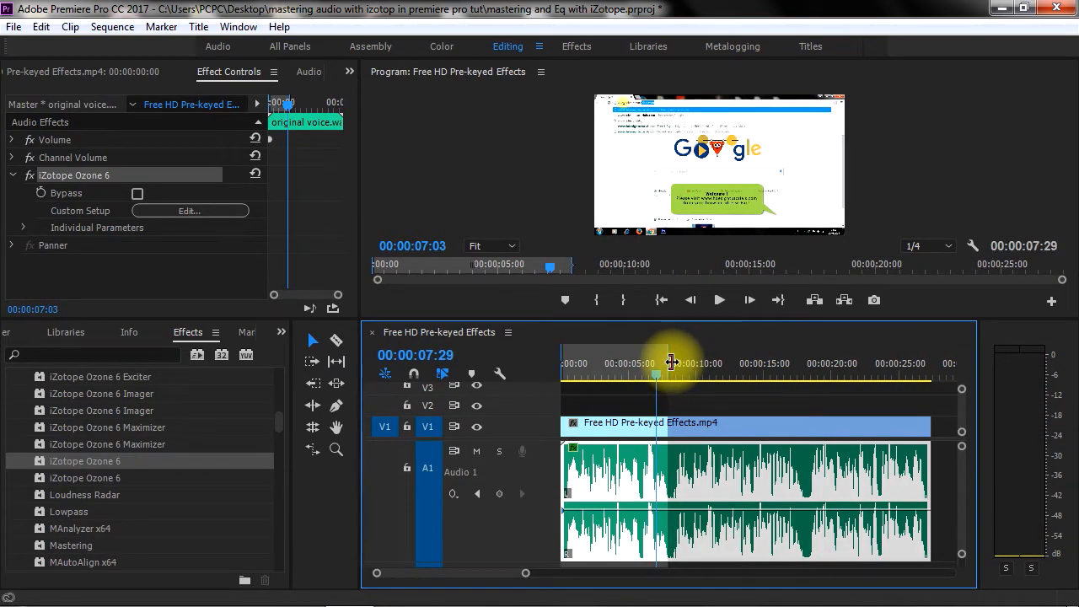
drag(565, 362, 604, 361)
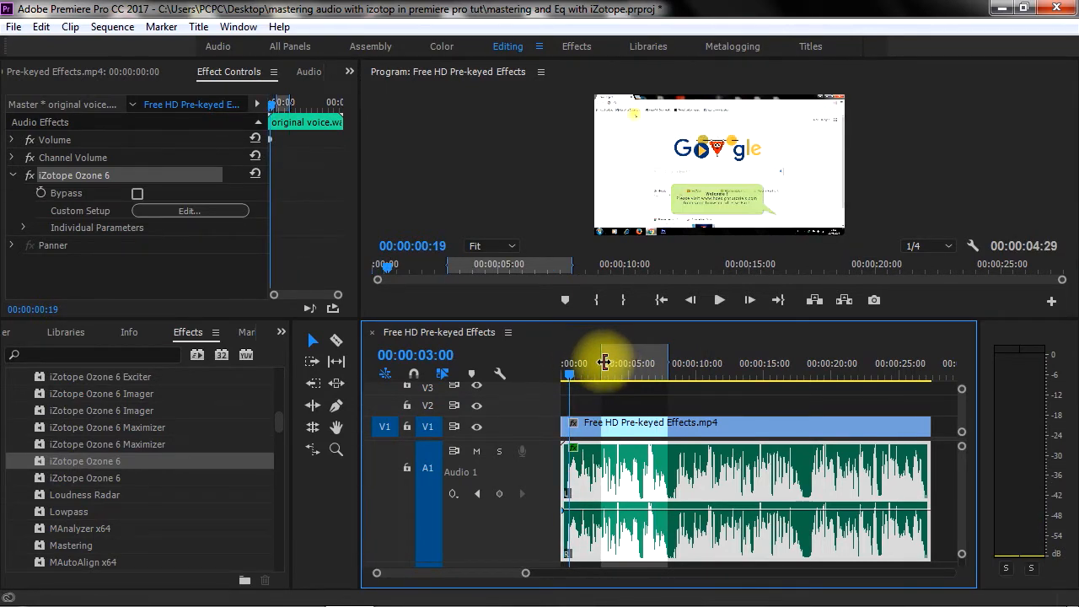
Play the marked range to check that it loops back to its In point
click(610, 374)
key(space)
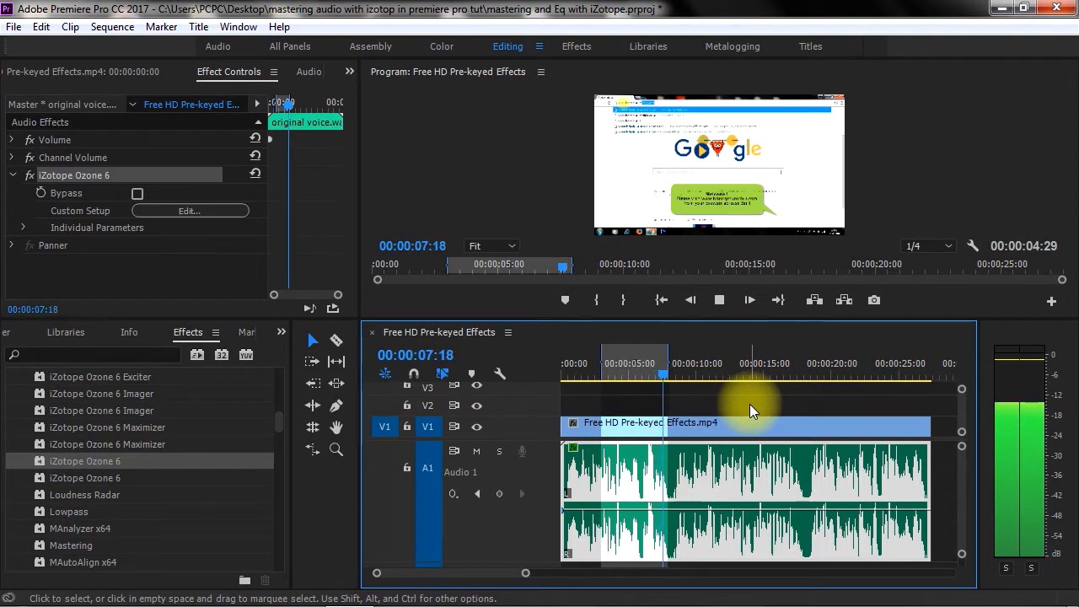
click(603, 374)
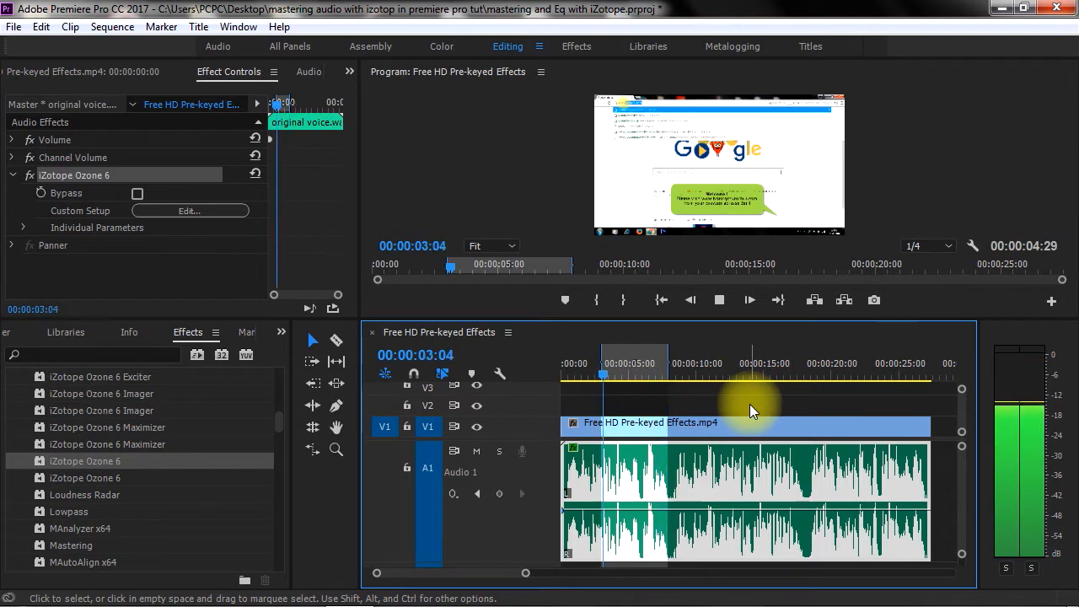
Open the iZotope Ozone 6 editor, boost Equalizer Band 3 to 15 dB and sweep its frequency to 453 Hz
click(188, 212)
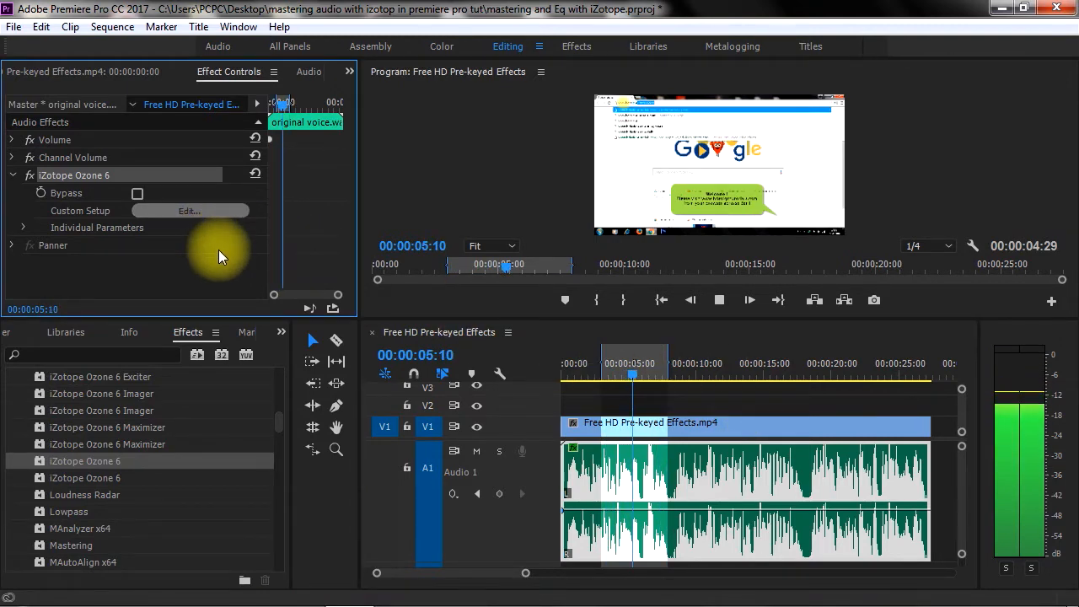
click(236, 213)
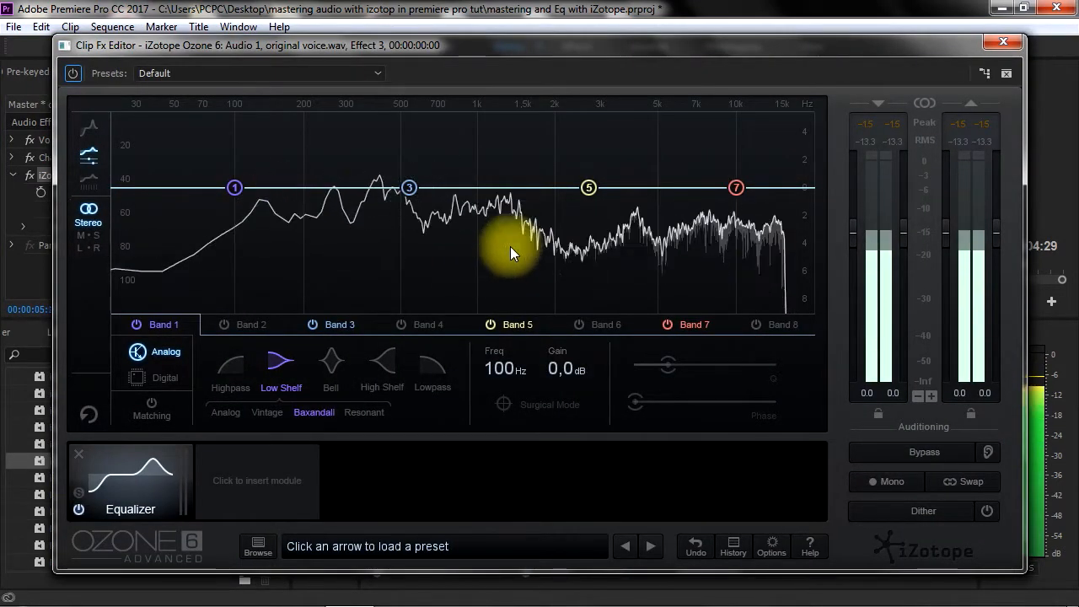
click(408, 188)
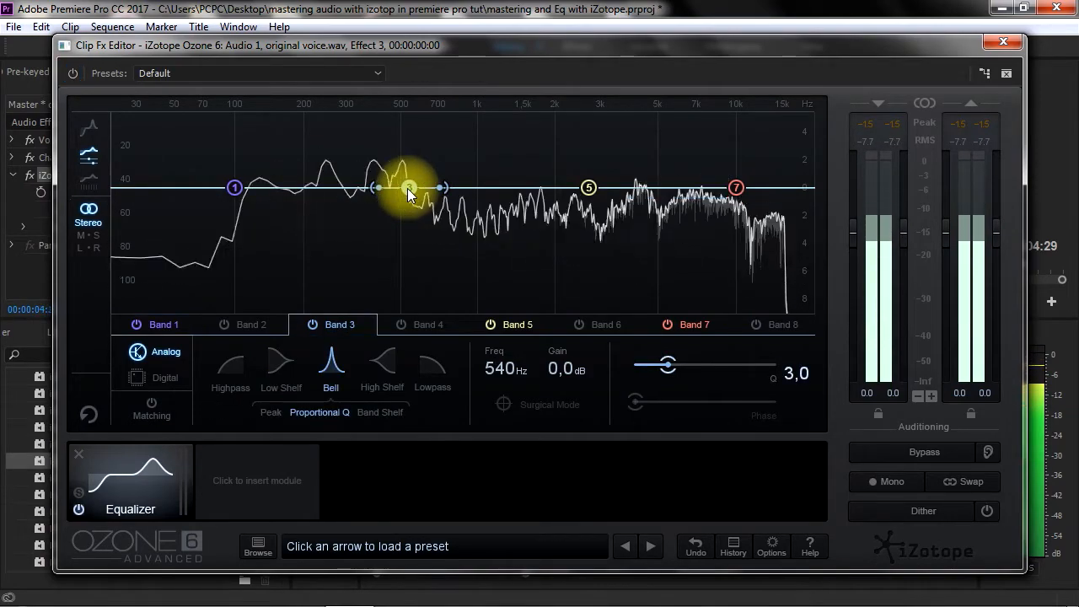
drag(407, 188, 456, 160)
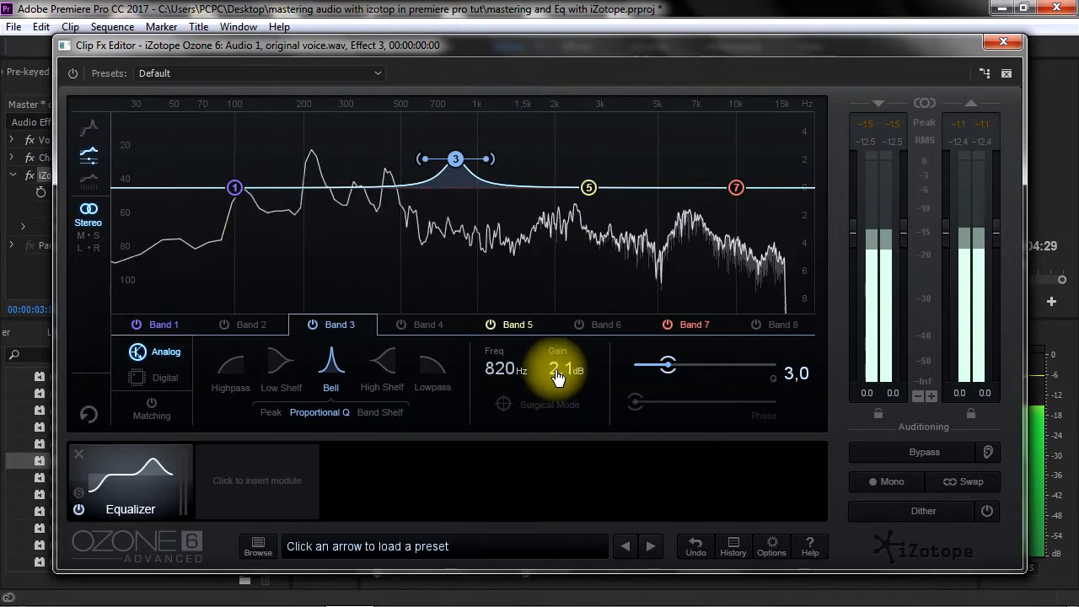
drag(579, 370, 752, 378)
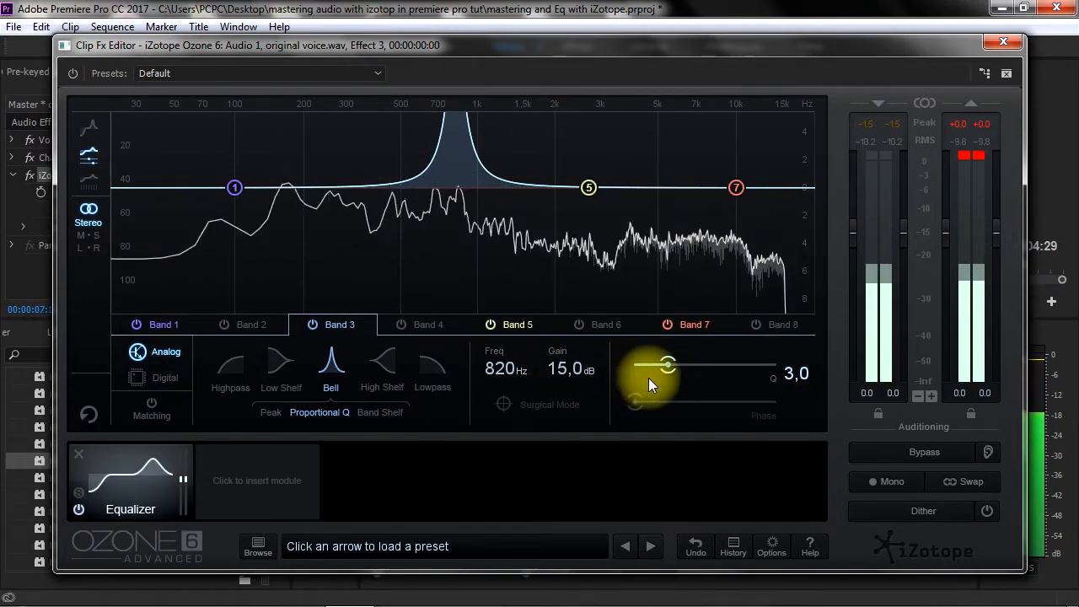
drag(496, 368, 453, 403)
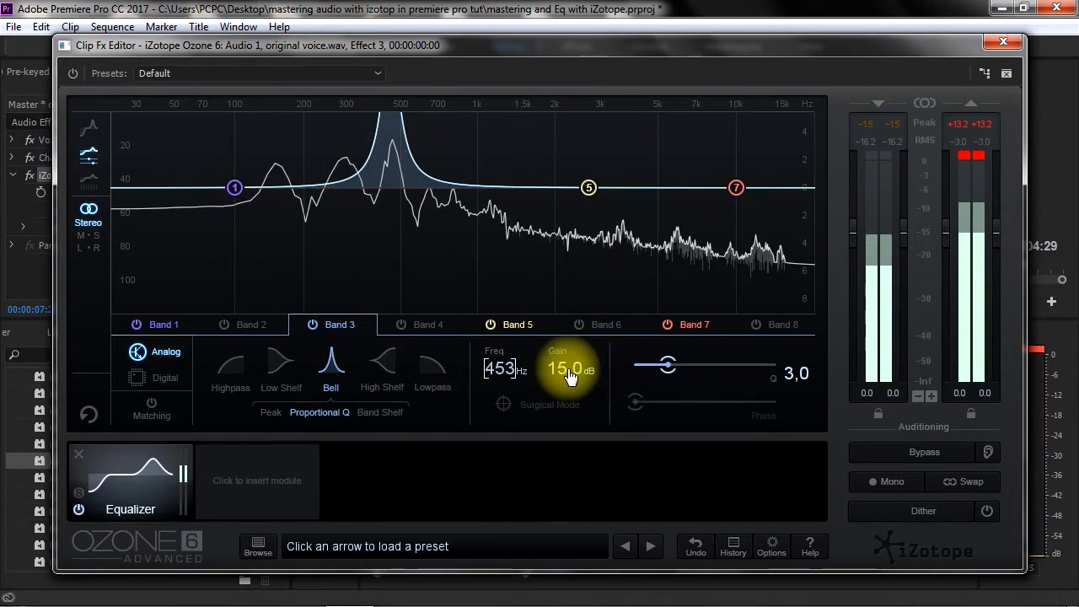
Cut Band 3 to -7.9 dB, compare the bell variants, and use Band Shelf with a Q of 2.5
drag(560, 375, 381, 376)
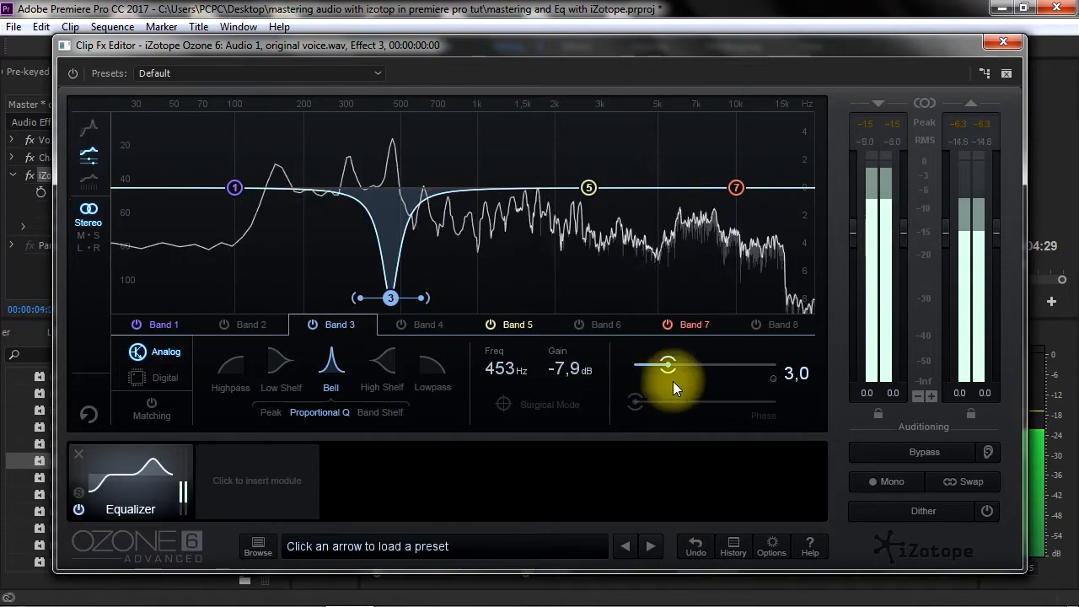
mouse_move(668, 365)
mouse_down()
mouse_move(681, 364)
mouse_move(637, 364)
mouse_move(655, 365)
mouse_up()
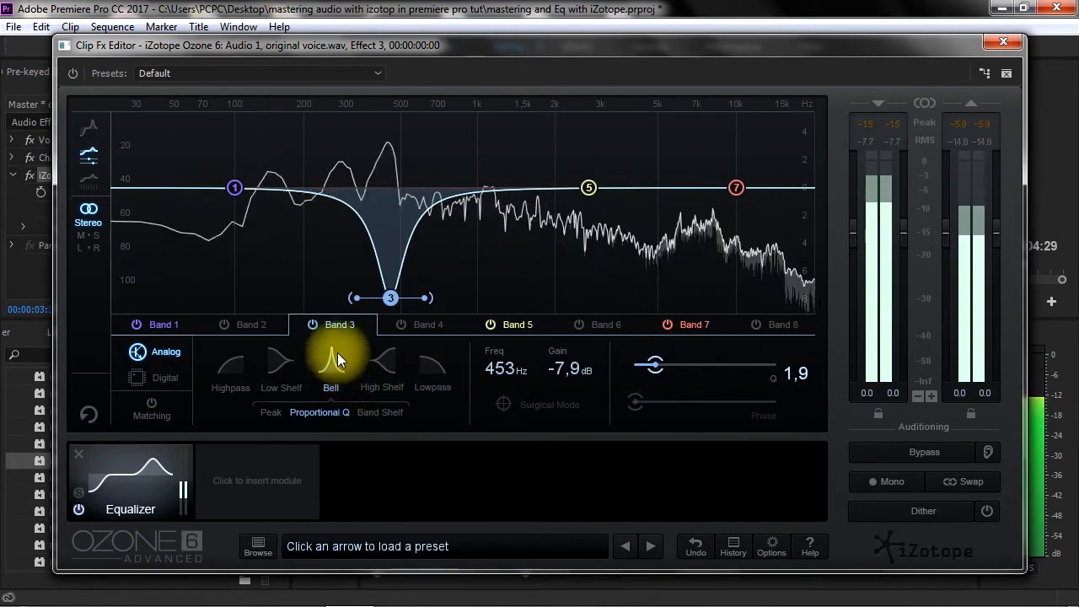
click(377, 412)
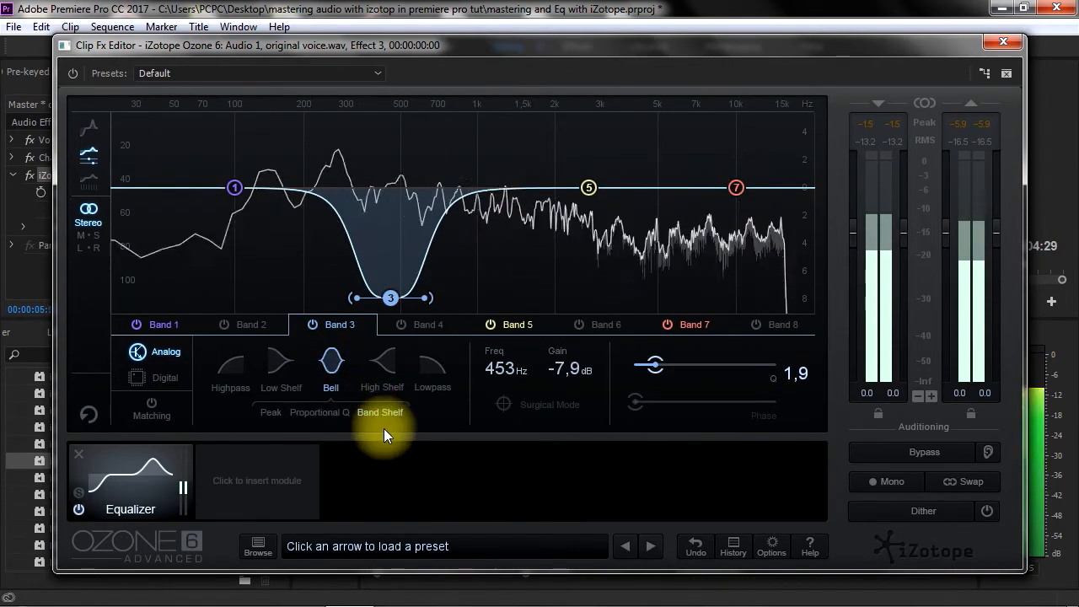
click(272, 411)
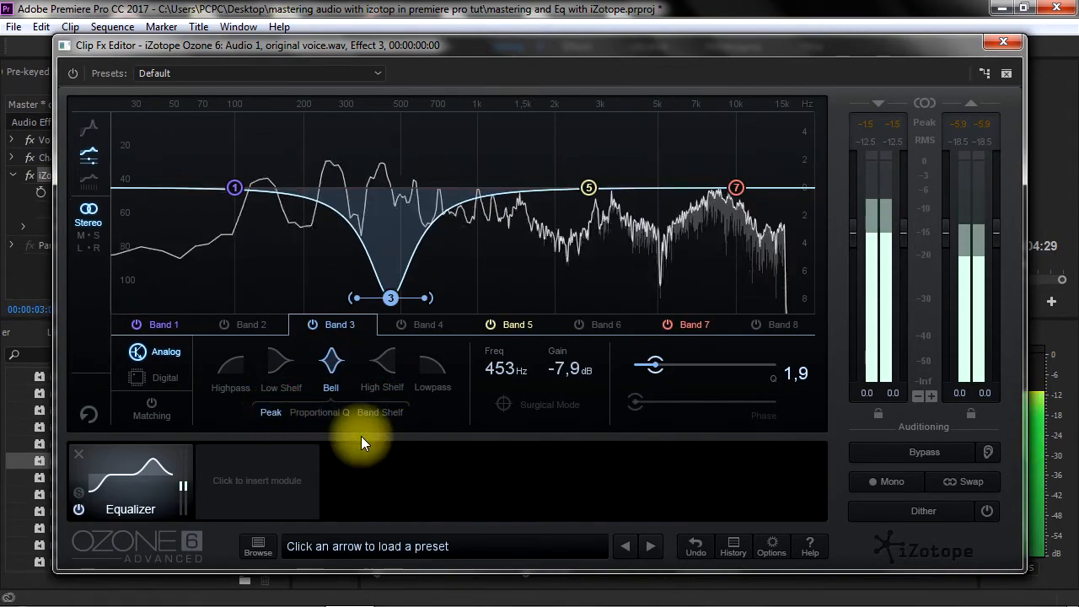
click(377, 412)
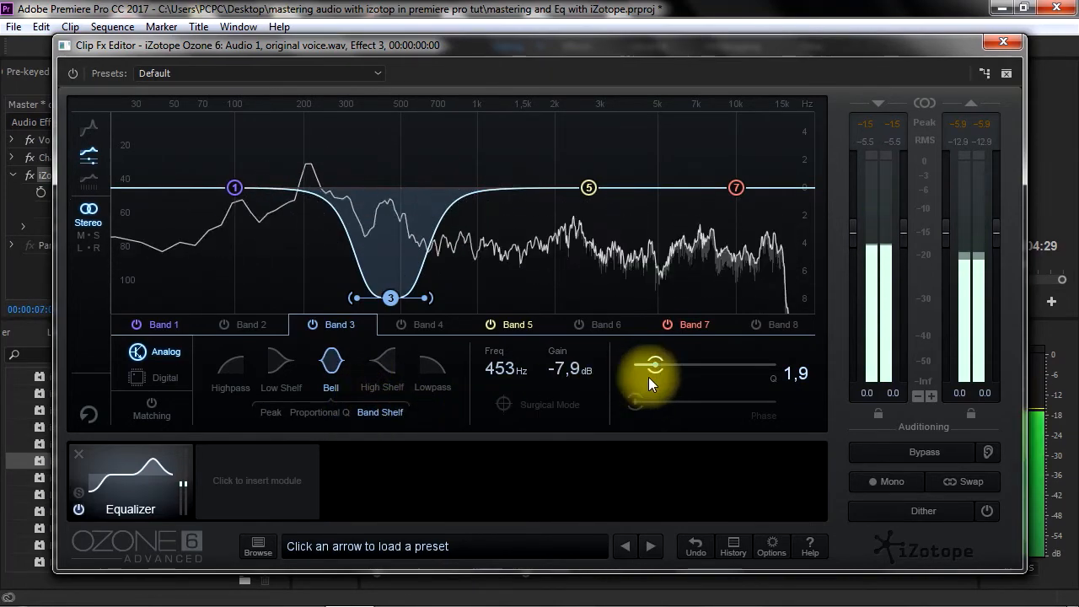
drag(654, 371, 660, 366)
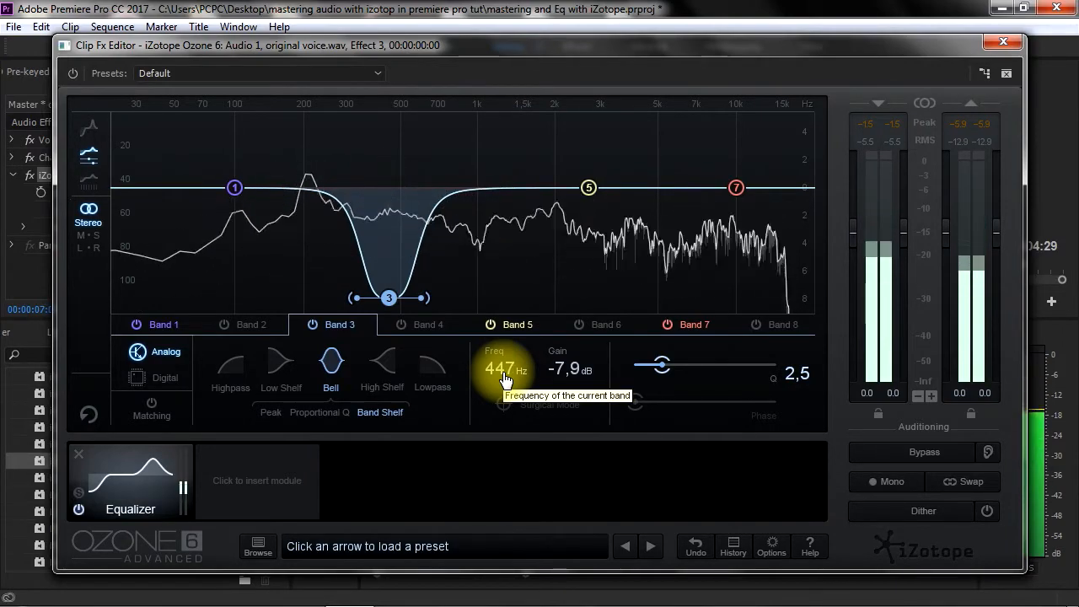
Fine-tune Equalizer Band 3 by ear to a frequency of 475 Hz and a gain of -10 dB
scroll(504, 379, down, 1)
drag(567, 376, 557, 374)
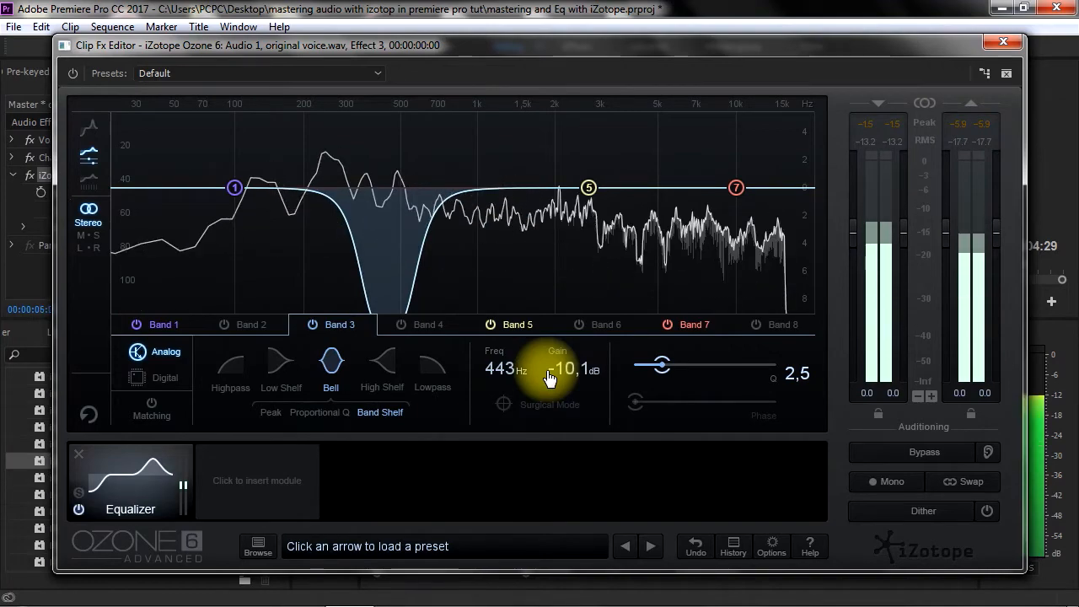
scroll(548, 376, down, 1)
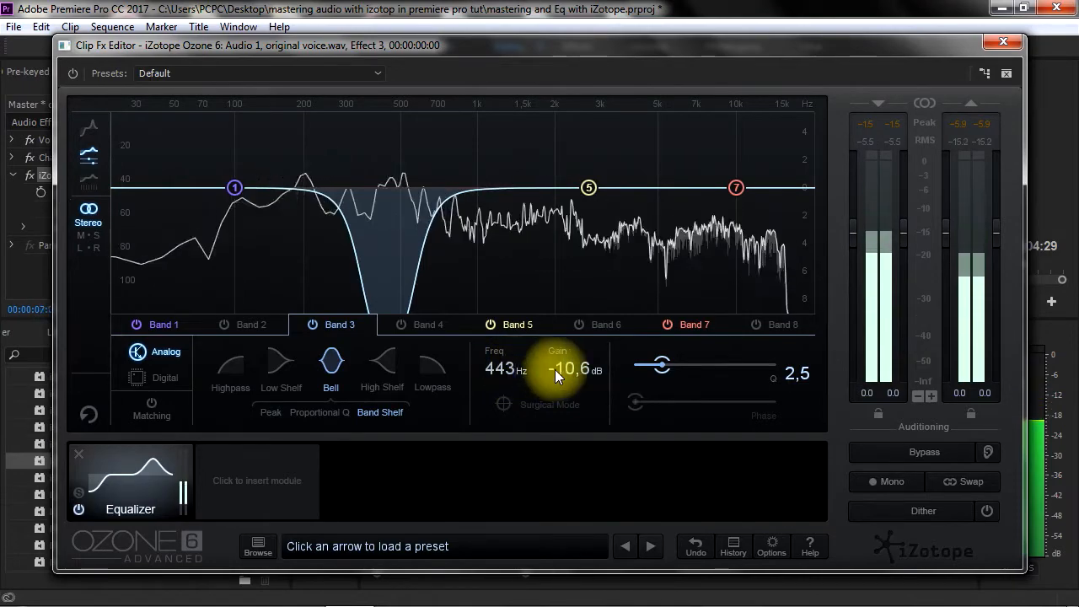
scroll(574, 371, up, 3)
scroll(590, 369, up, 2)
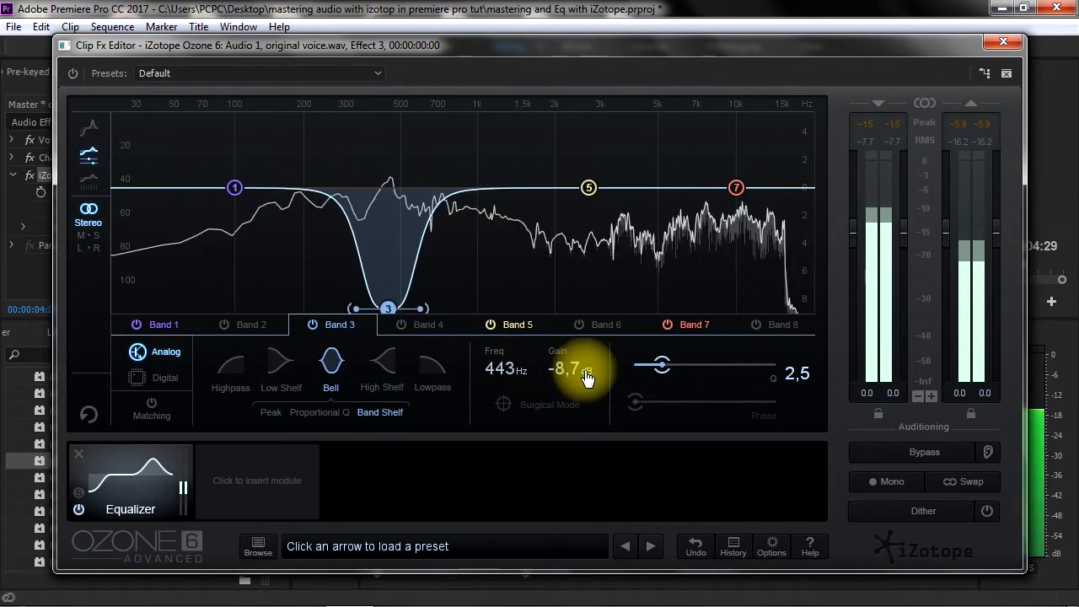
scroll(578, 376, down, 3)
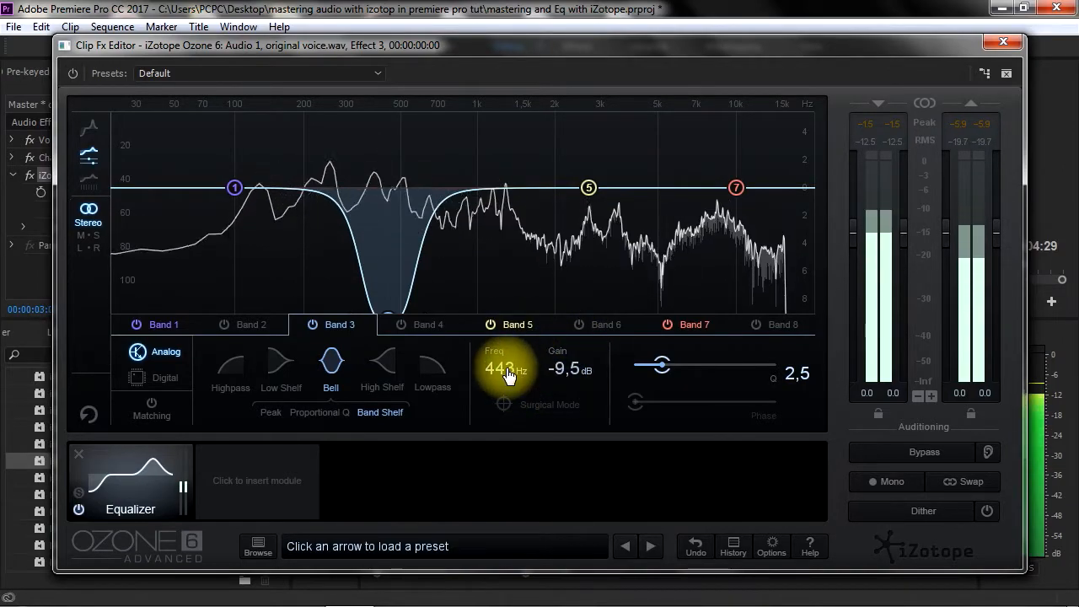
scroll(503, 369, down, 3)
scroll(499, 374, up, 1)
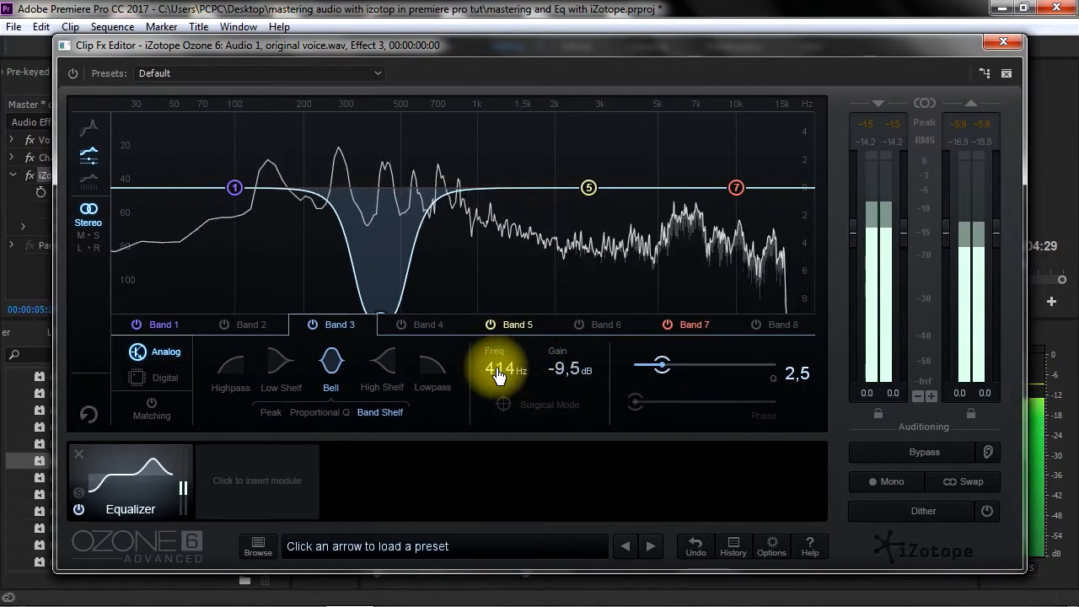
scroll(499, 374, down, 2)
drag(498, 375, 516, 375)
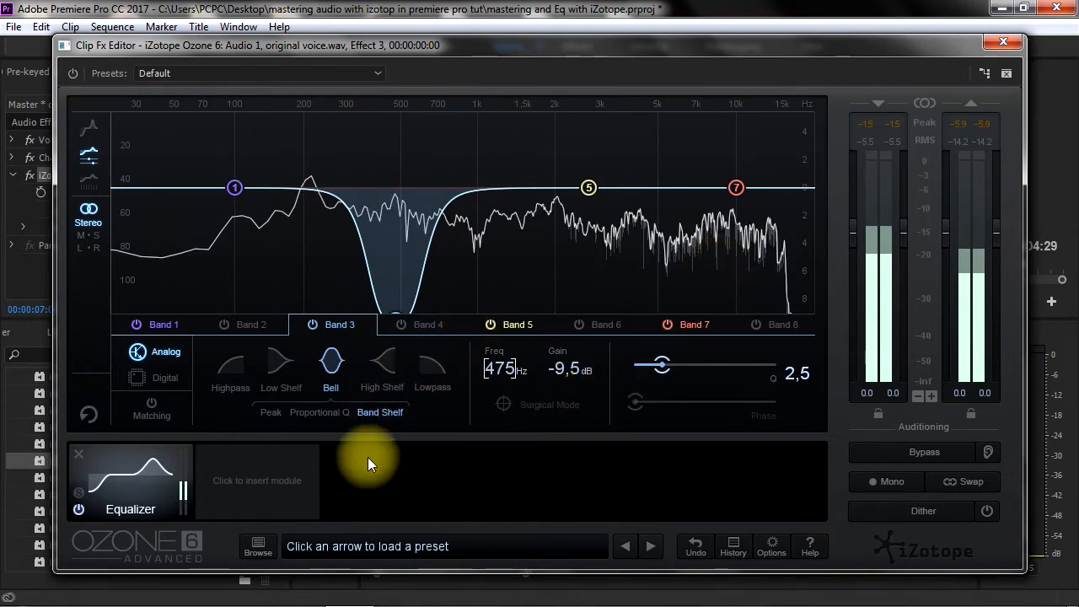
double_click(567, 369)
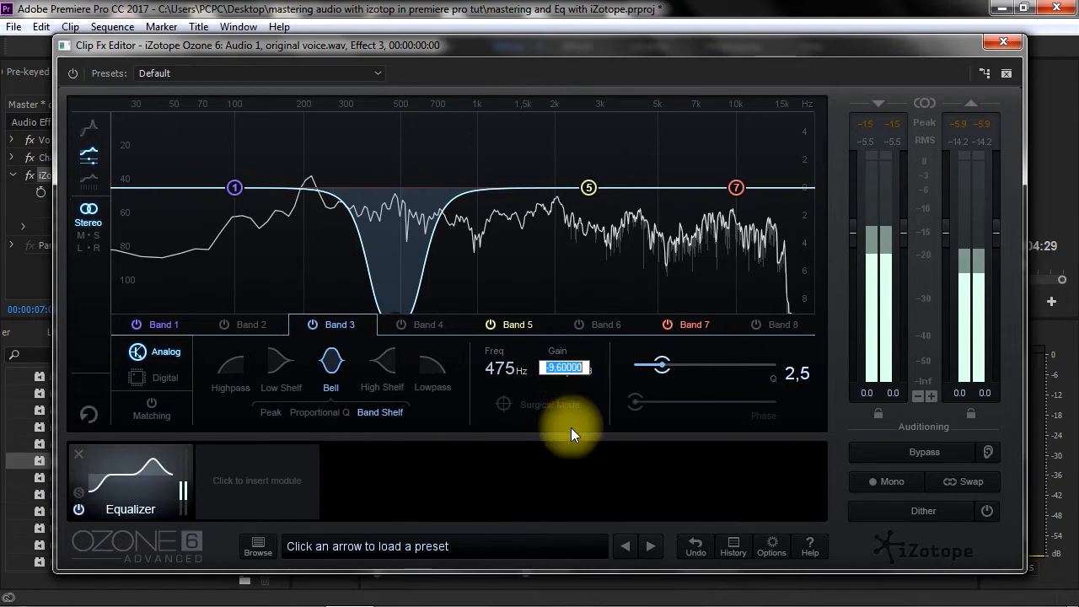
text(-10)
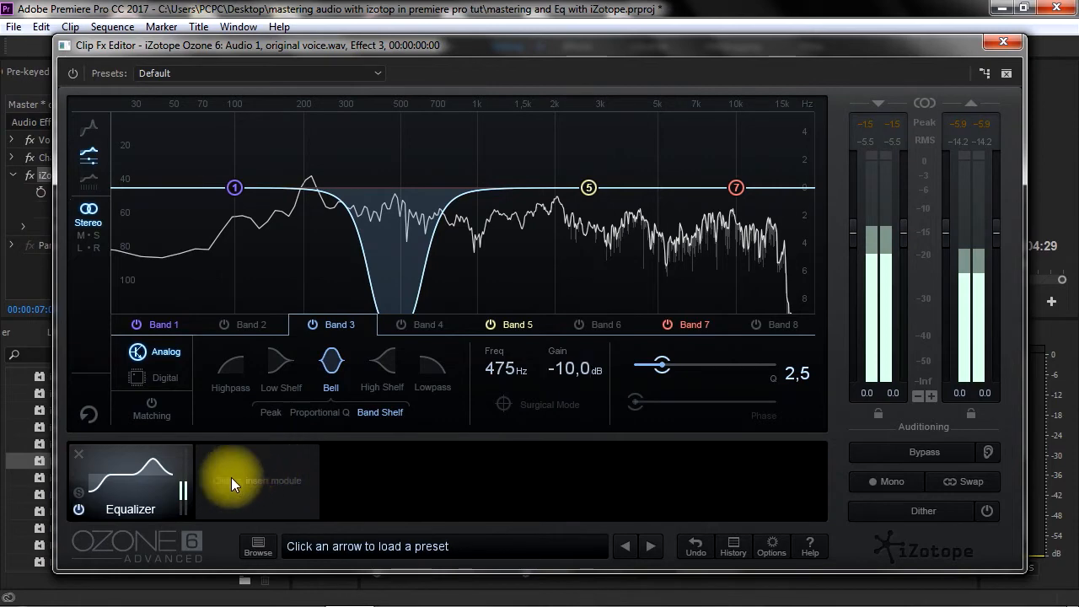
Add a Dynamic EQ module after the Equalizer in the signal chain and close the effect editor
click(263, 477)
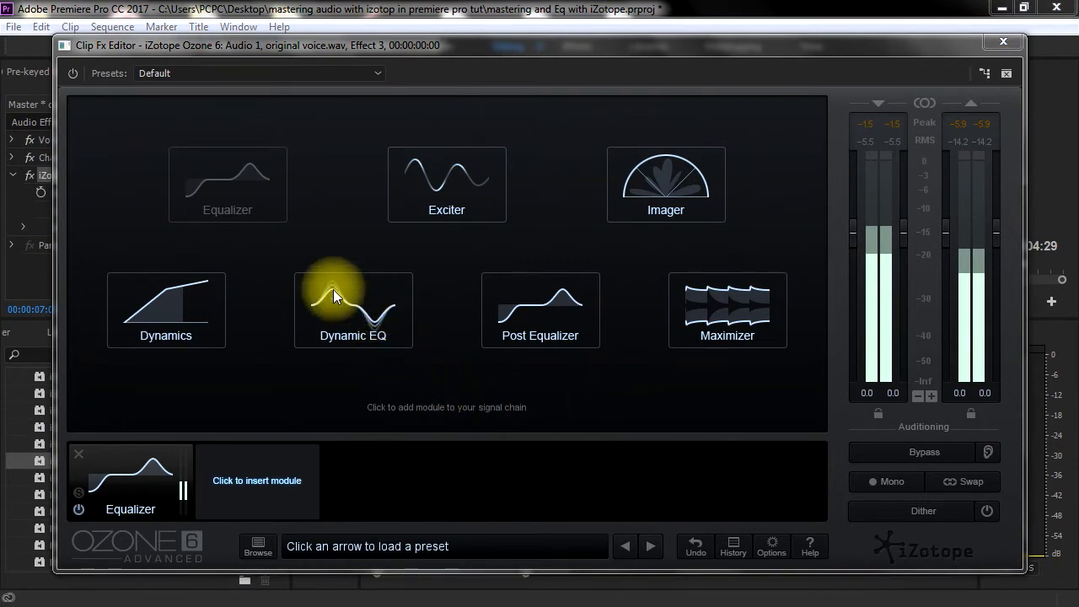
click(366, 318)
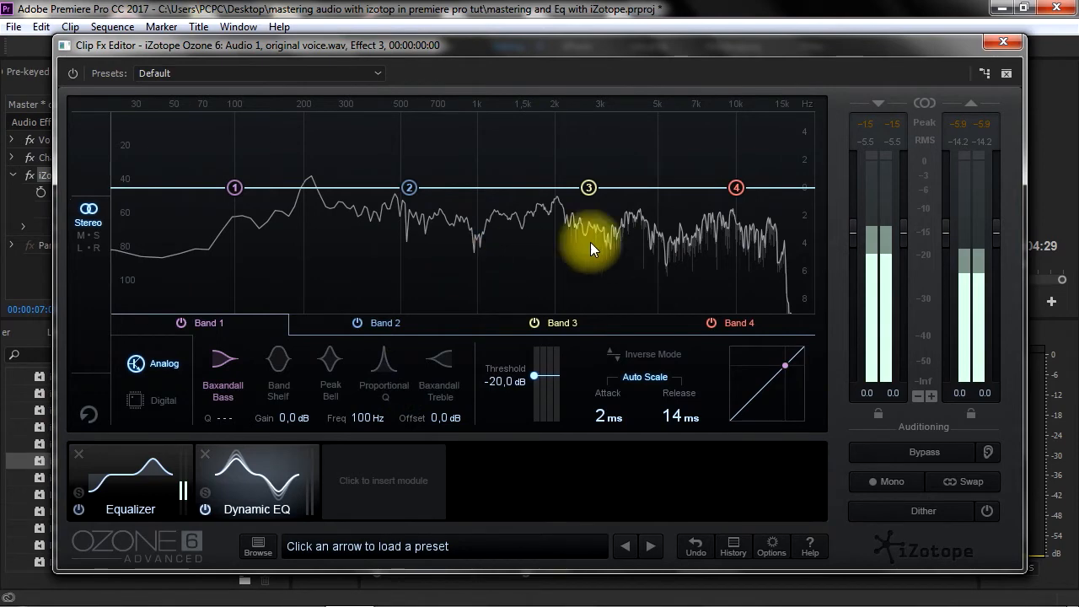
click(1000, 43)
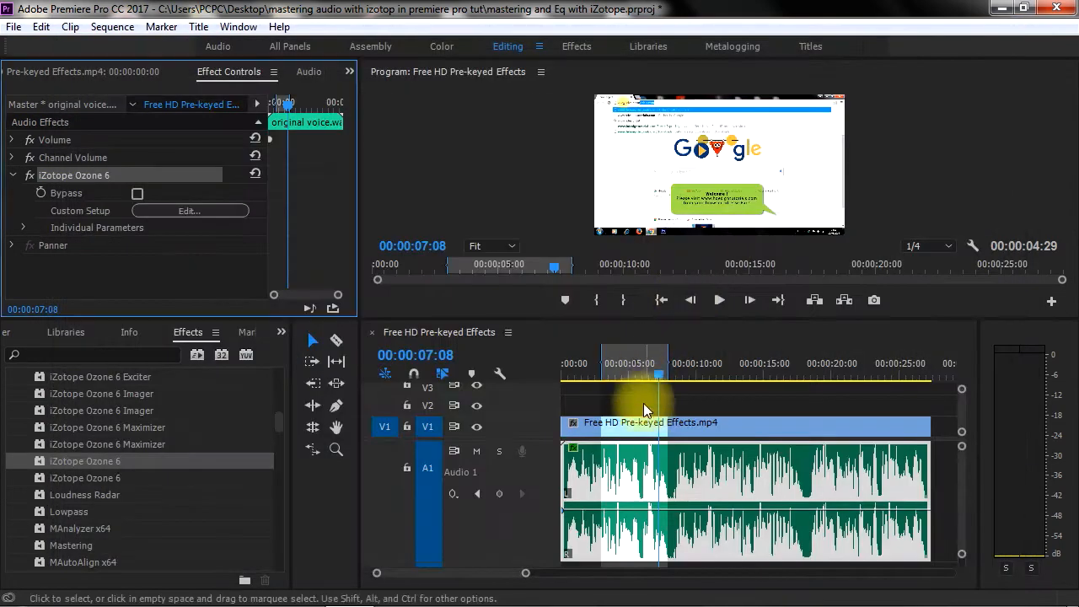
Extend the In to Out range over the whole clip and play it from the start with the Ozone 6 editor open
drag(600, 370, 549, 361)
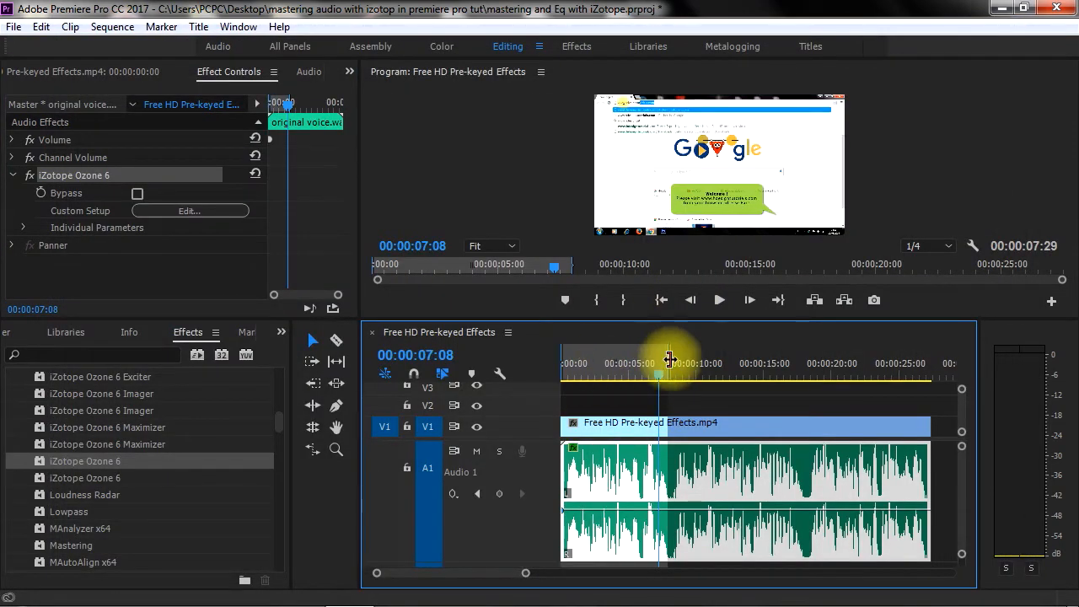
drag(669, 361, 932, 361)
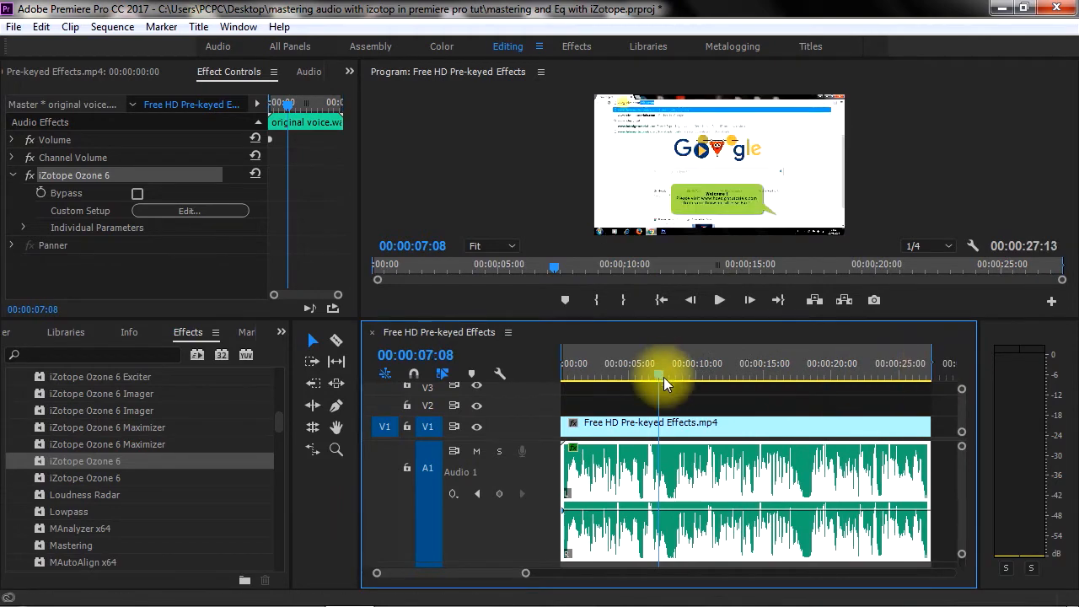
drag(663, 377, 553, 372)
click(192, 211)
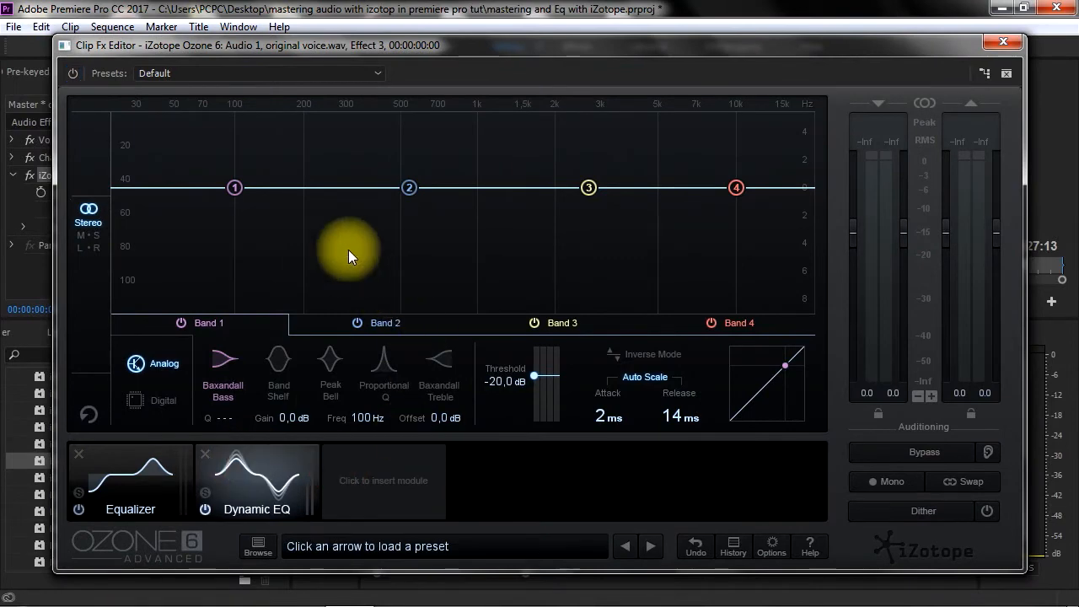
key(space)
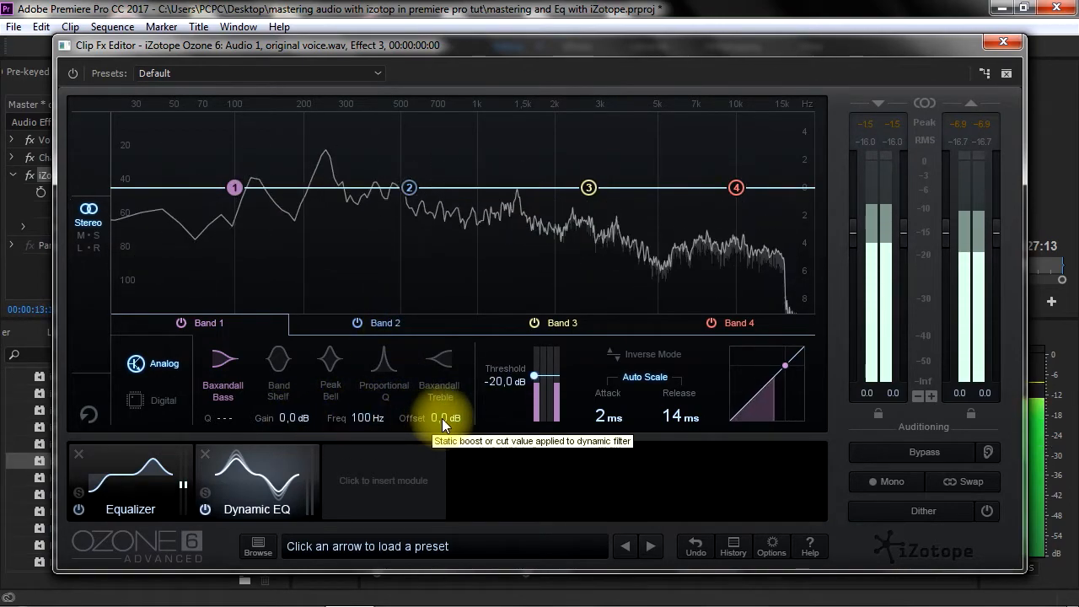
Set Dynamic EQ Band 1 to a gain of -12.8 dB, an offset of -13.5 dB and a threshold of -48.4 dB
drag(442, 419, 186, 428)
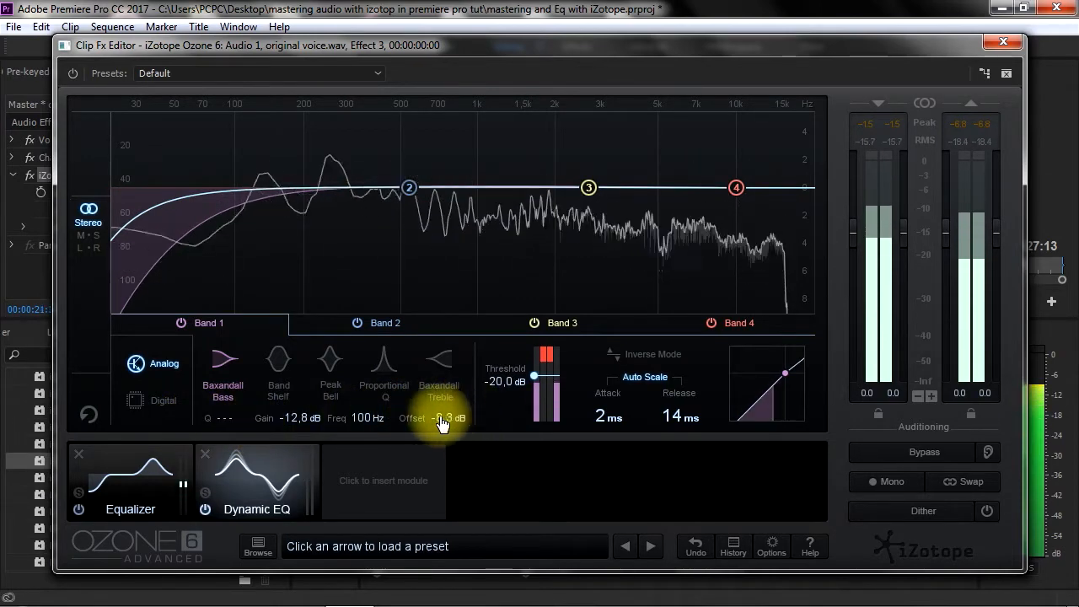
drag(445, 424, 401, 427)
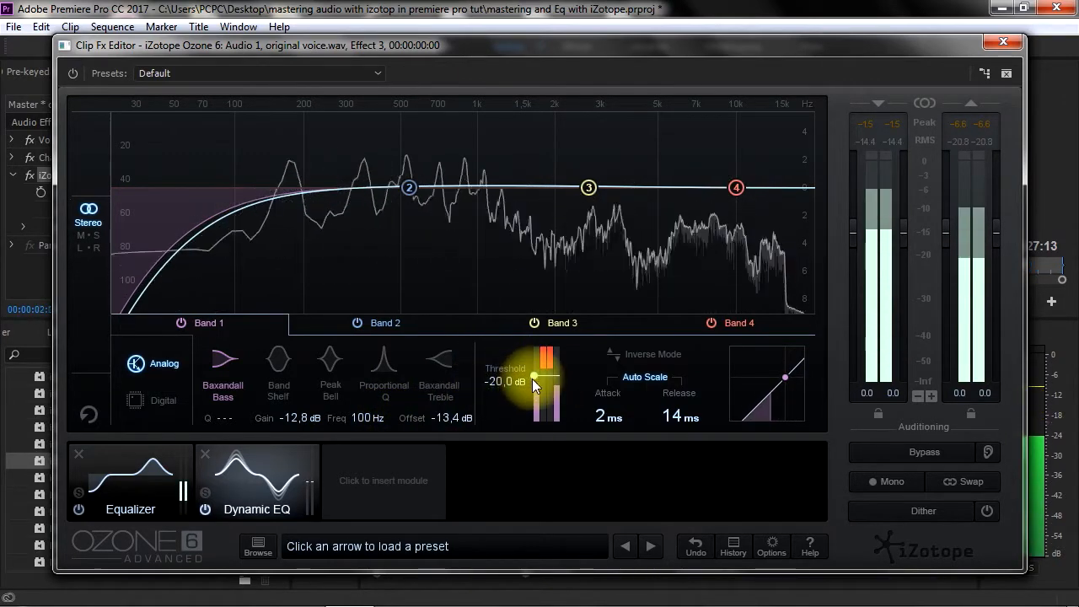
drag(536, 388, 537, 401)
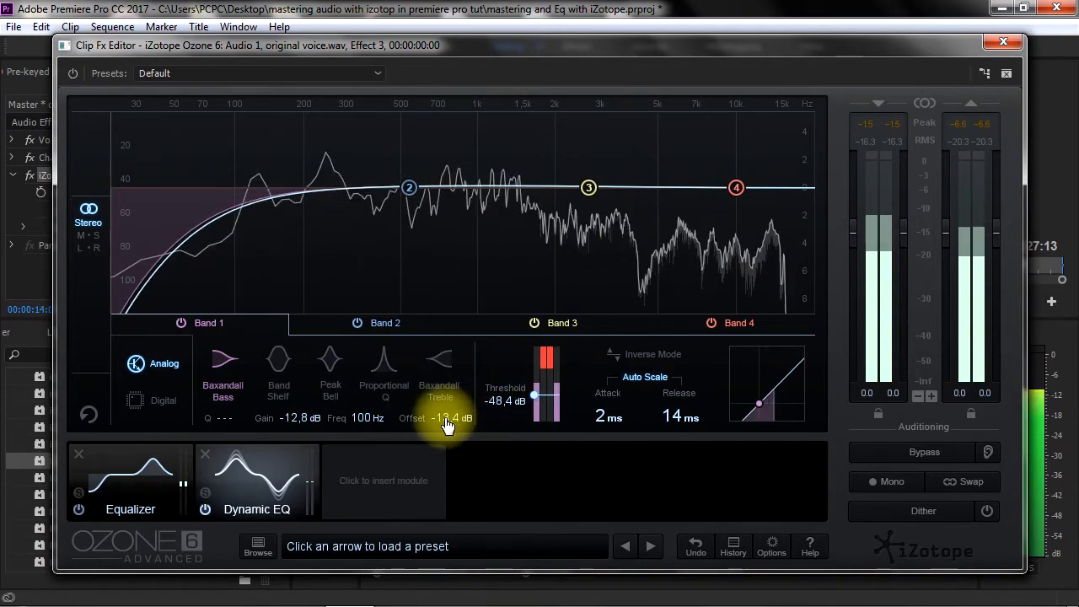
mouse_move(447, 424)
mouse_down()
mouse_move(518, 428)
mouse_move(435, 426)
mouse_move(447, 427)
mouse_up()
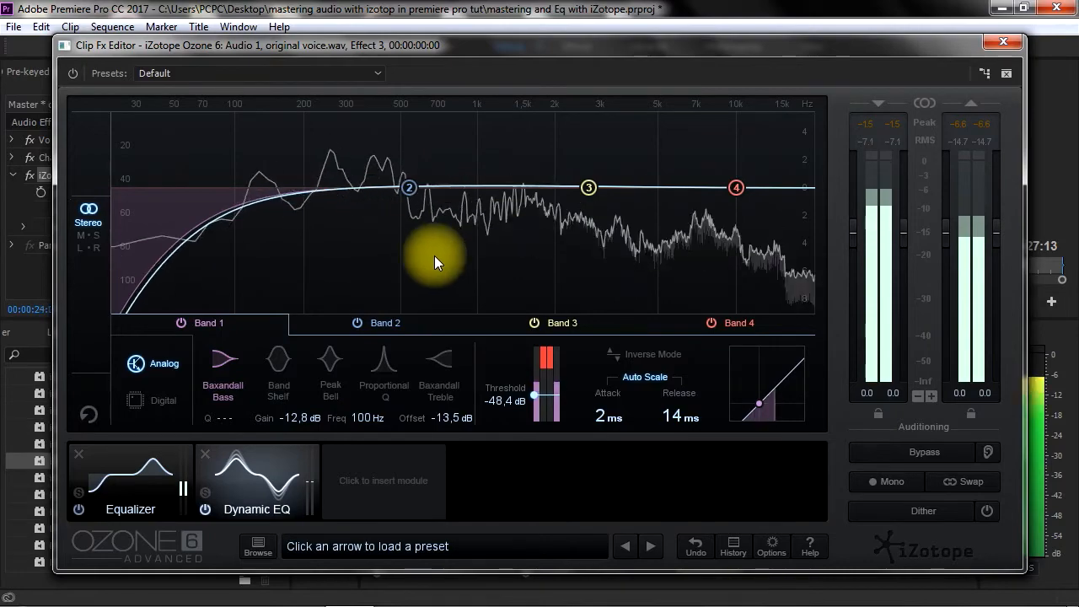
Move Dynamic EQ Band 2 to 138 Hz and set its gain to 8.5 dB and its Q to 1.30
click(409, 186)
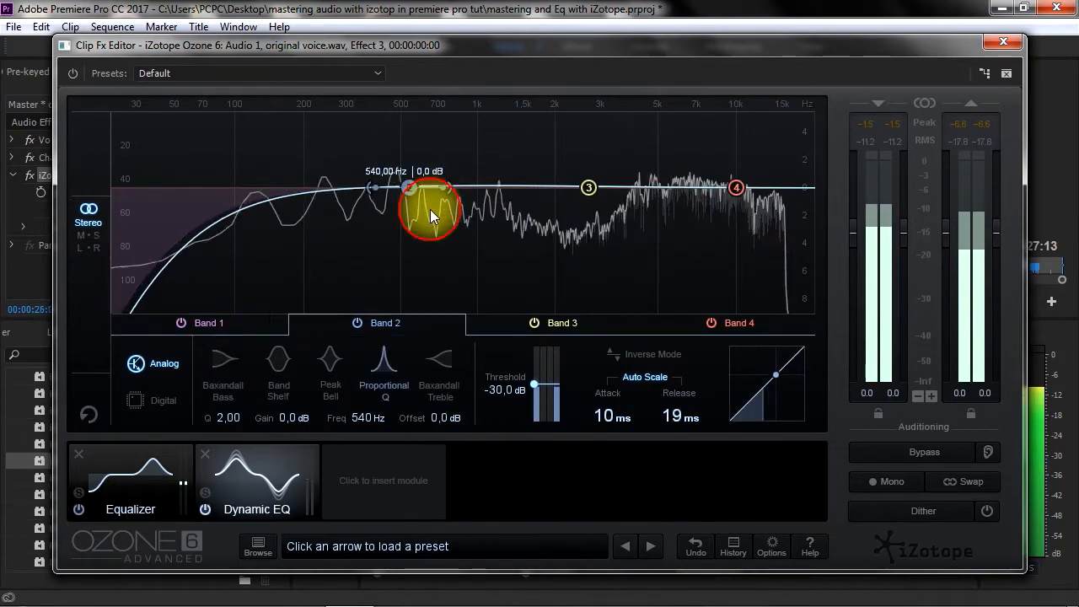
drag(412, 186, 268, 133)
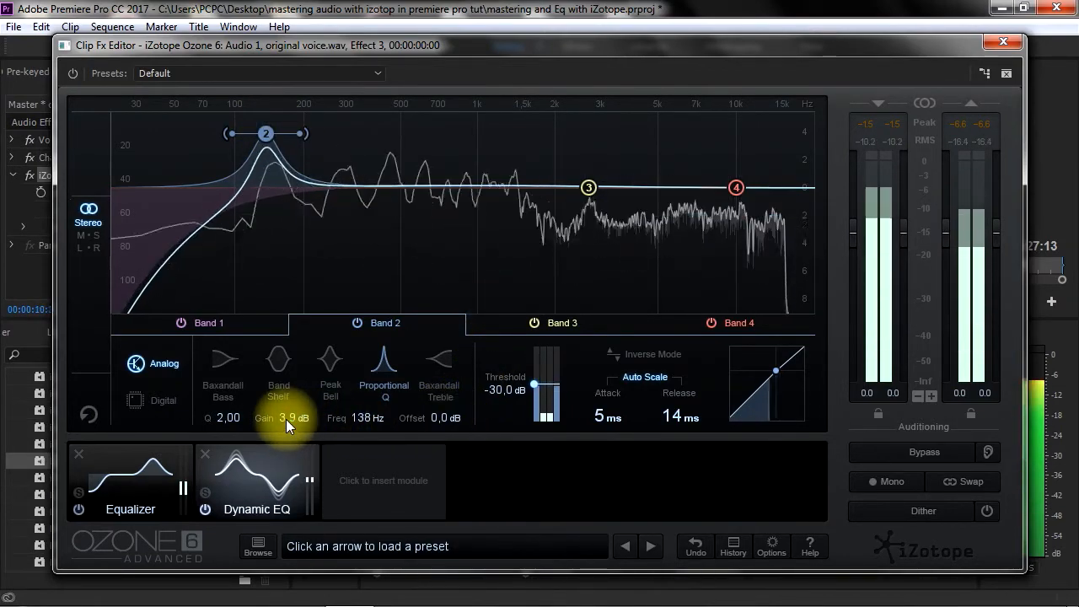
drag(286, 419, 327, 420)
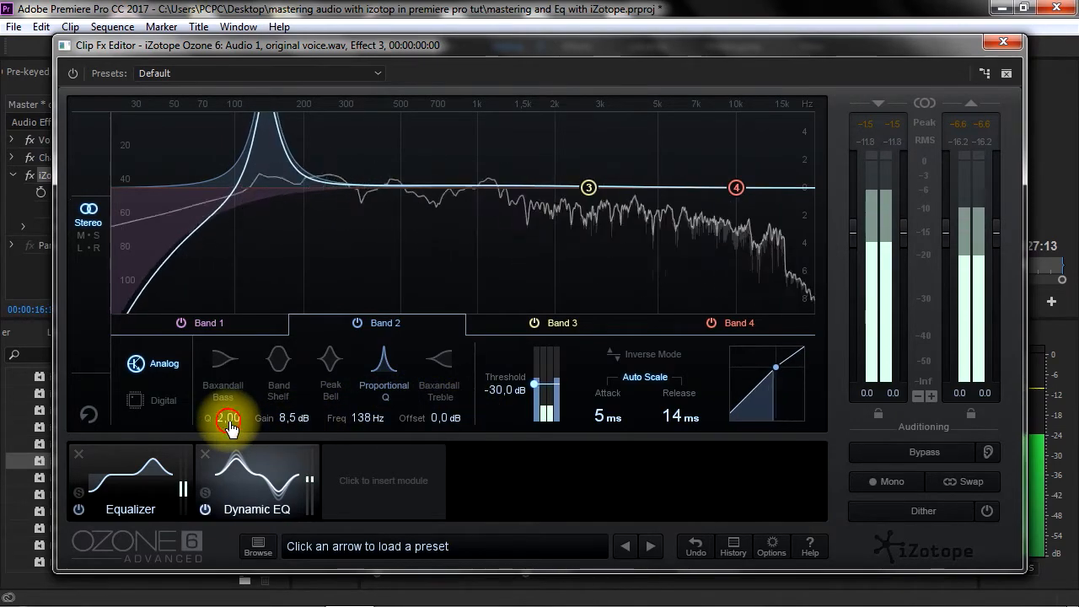
drag(221, 423, 275, 420)
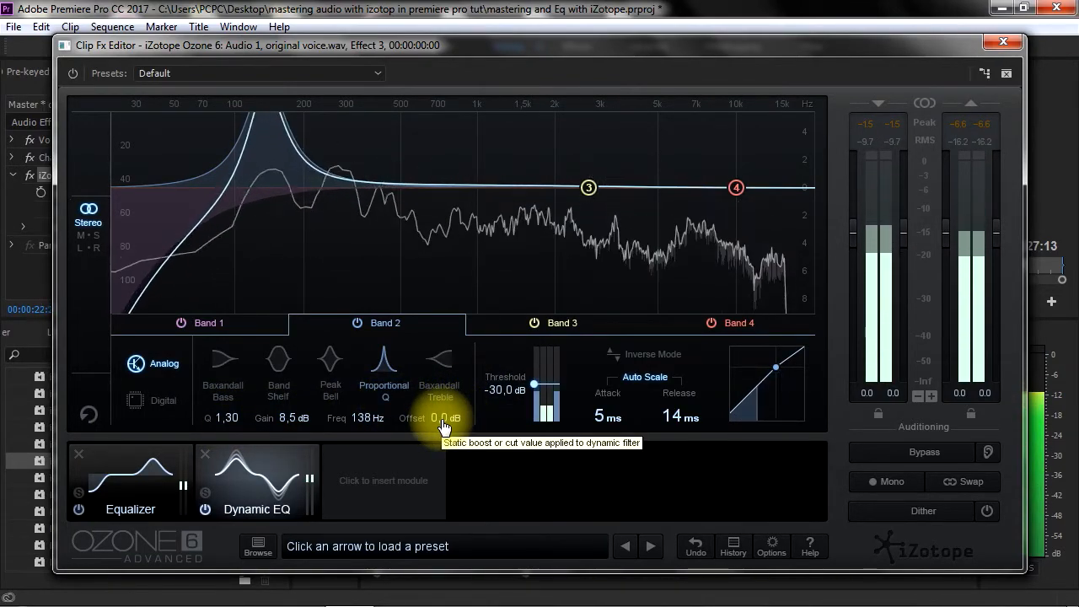
Set Dynamic EQ Band 2's offset to 4.7 dB and its threshold to -67.7 dB
drag(445, 428, 465, 428)
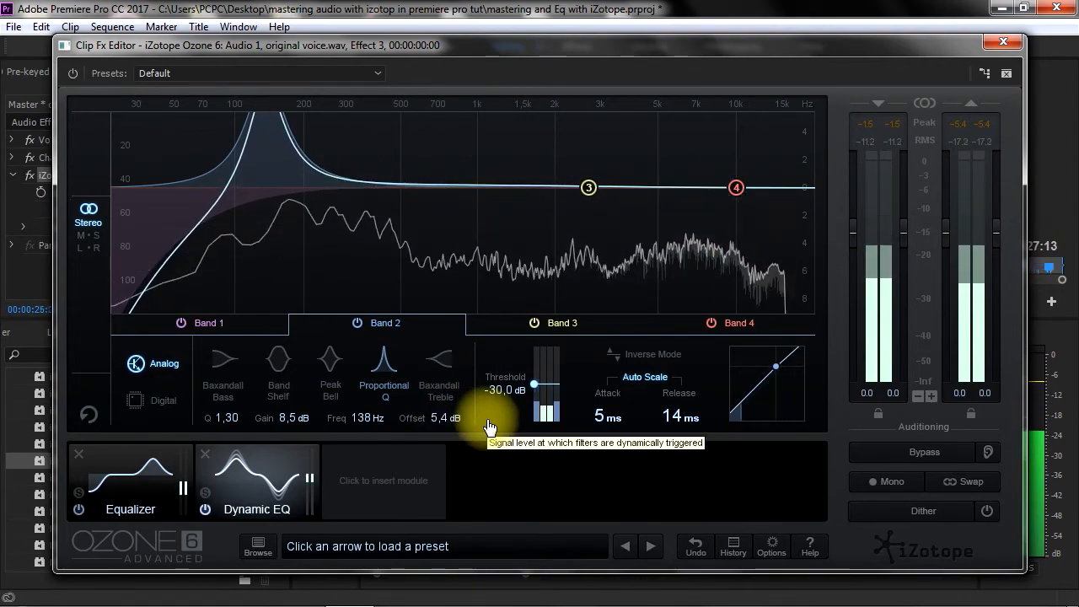
drag(489, 426, 487, 427)
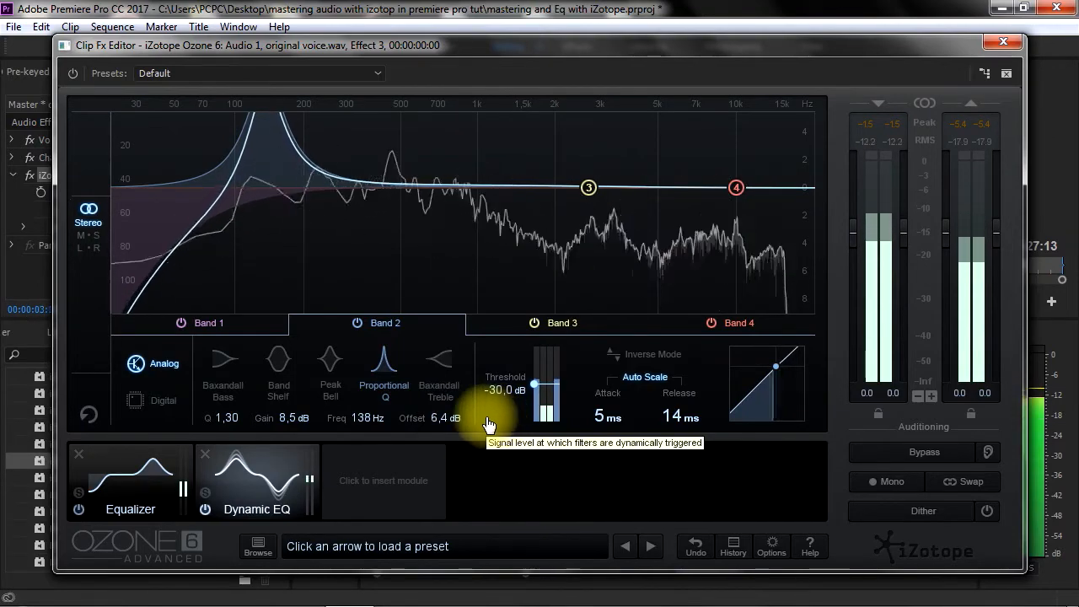
drag(490, 424, 480, 424)
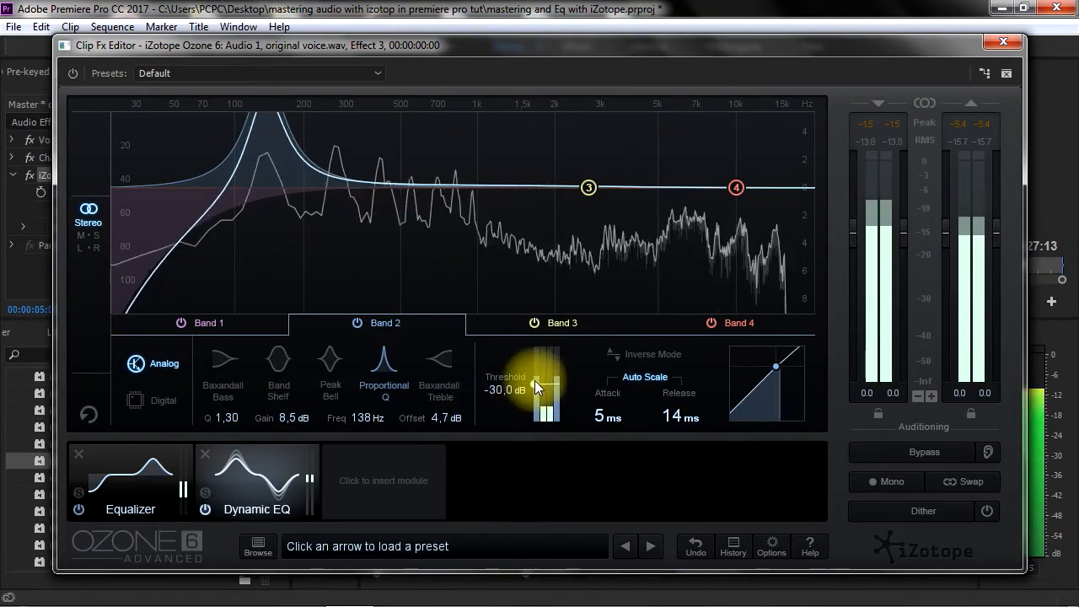
drag(535, 381, 537, 402)
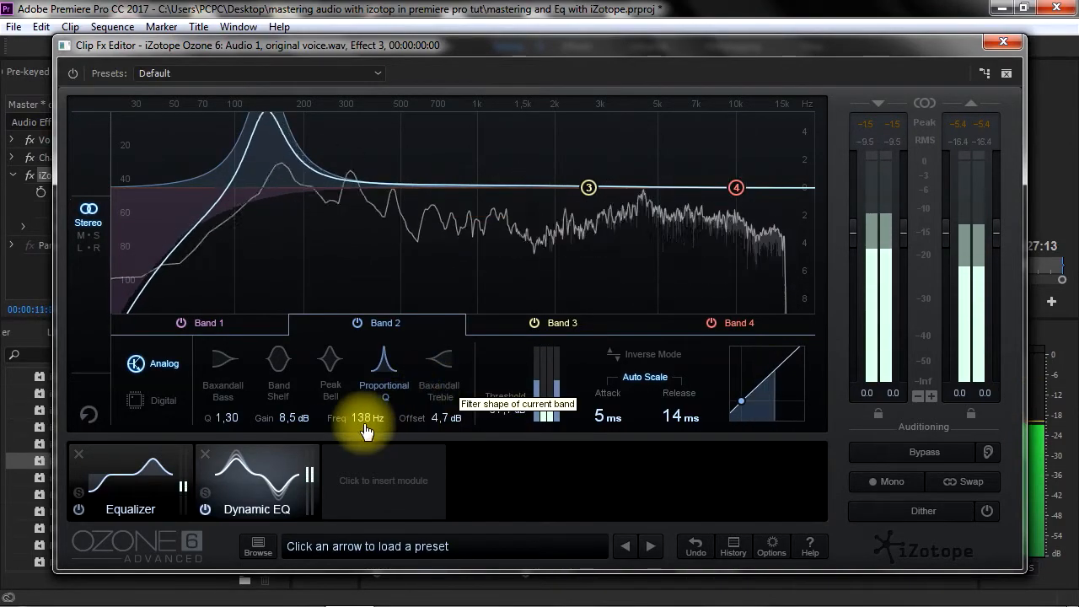
Set Dynamic EQ Band 2's frequency to 130 Hz and change its filter shape to Peak Bell
drag(364, 424, 369, 428)
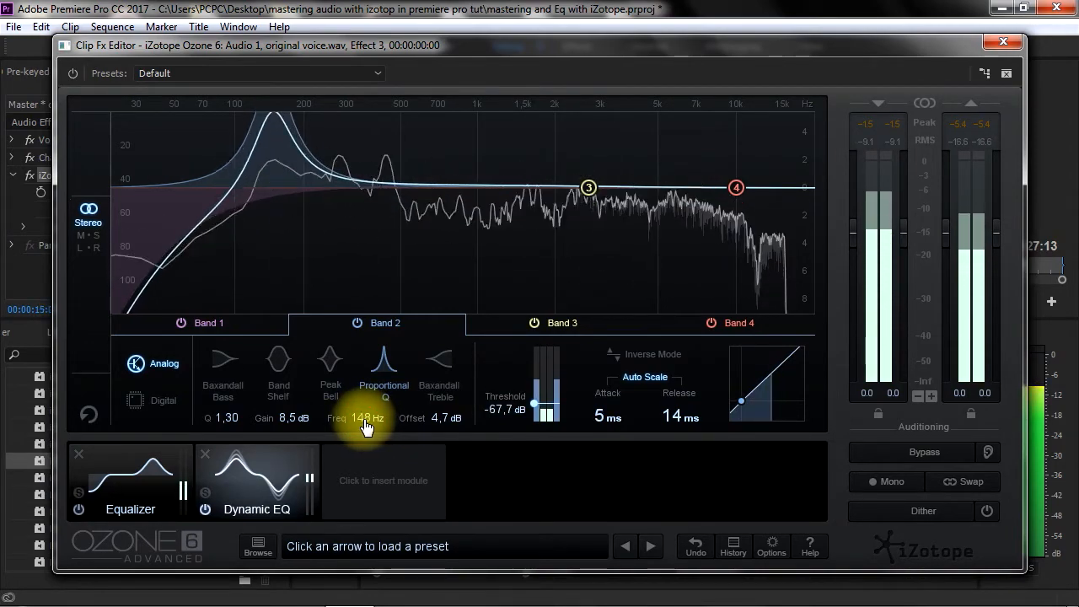
double_click(366, 425)
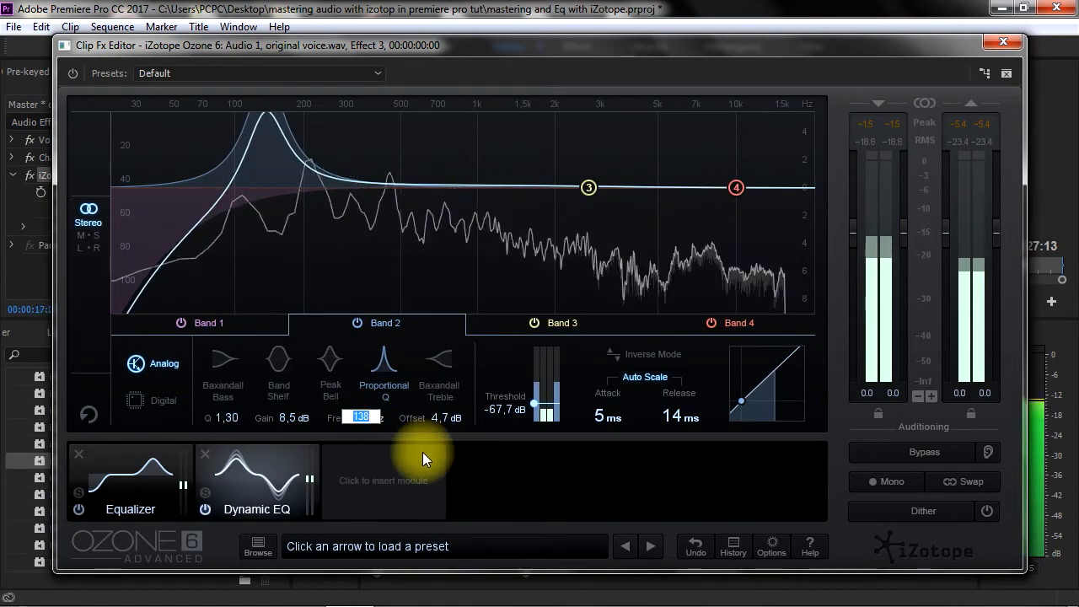
text(130)
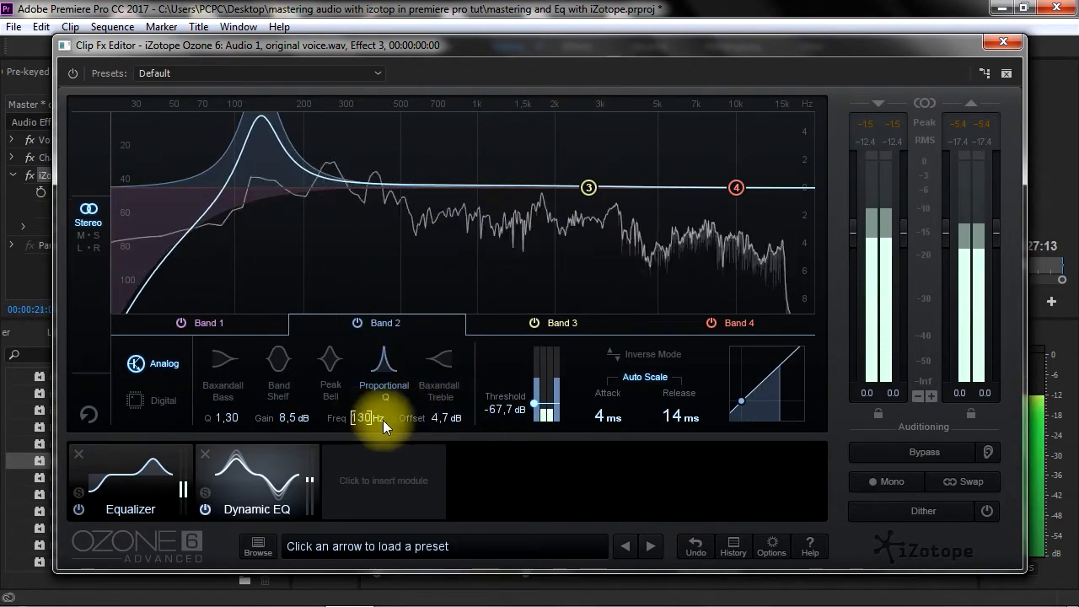
click(384, 360)
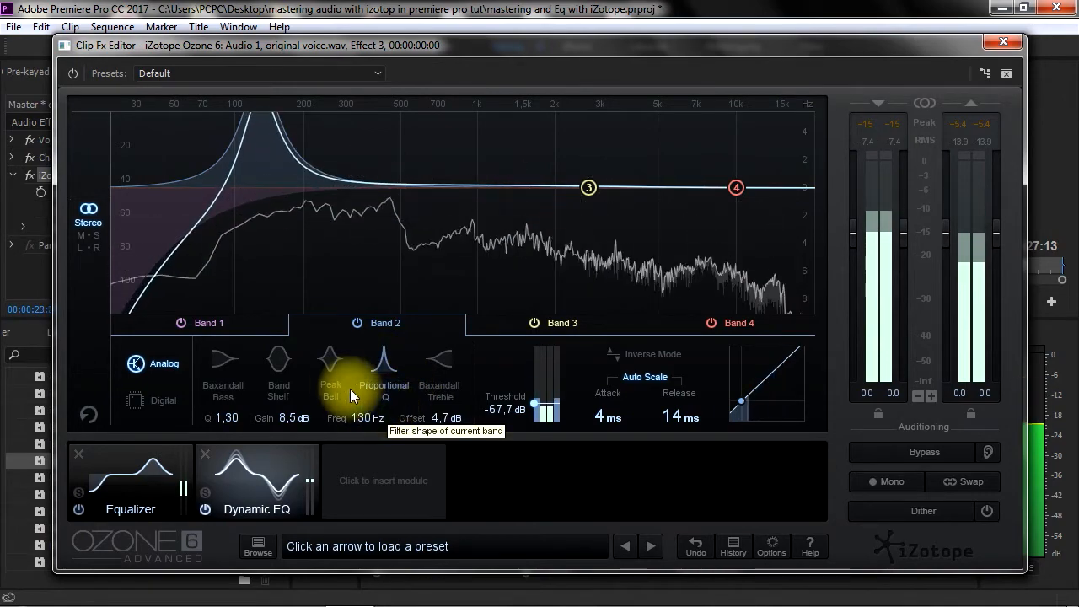
click(331, 361)
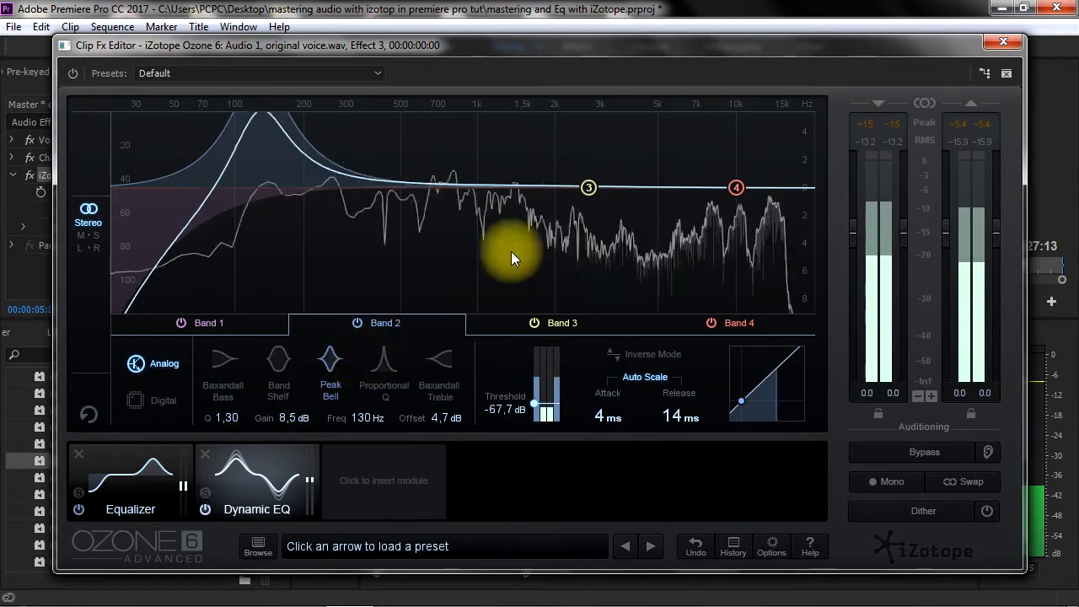
Move Dynamic EQ Band 4 to 2.32 kHz with a gain of 5.3 dB and an offset of 5.6 dB
click(737, 188)
drag(741, 193, 699, 174)
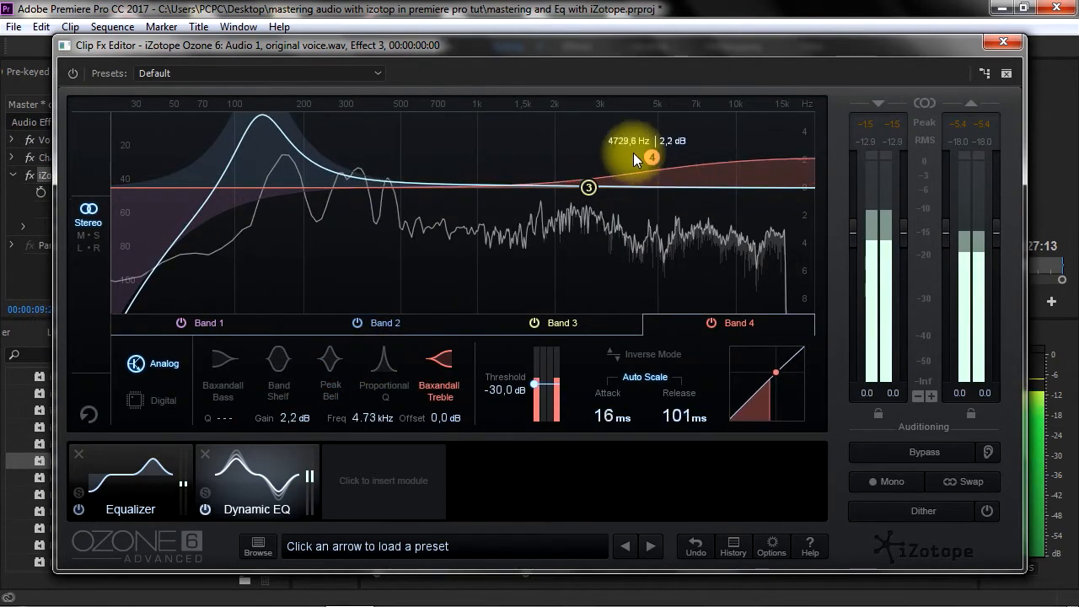
drag(578, 148, 573, 148)
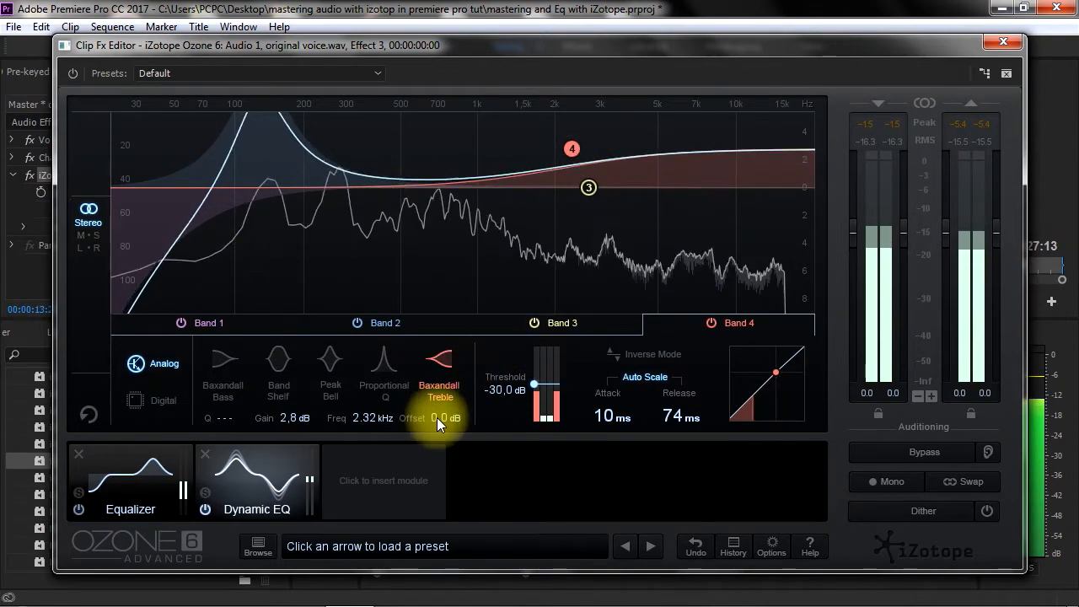
scroll(301, 421, up, 10)
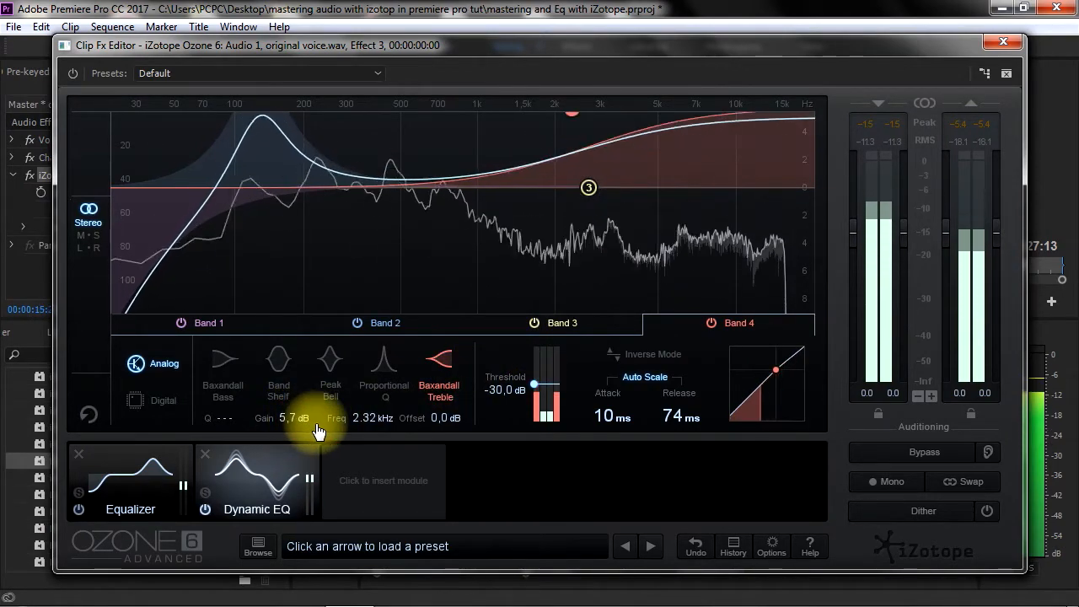
click(457, 426)
drag(456, 426, 494, 434)
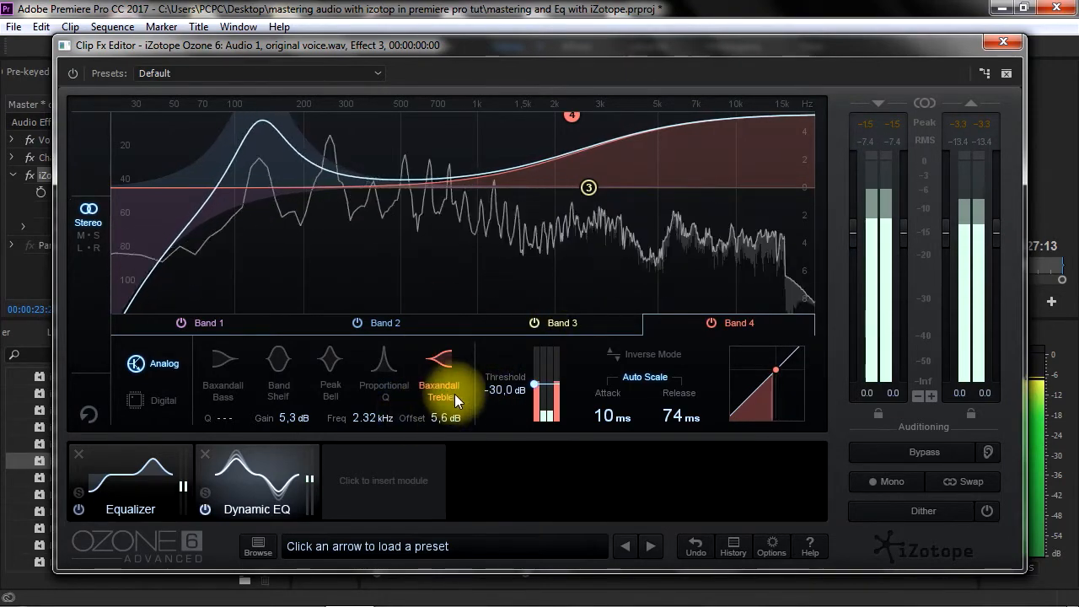
Refine Dynamic EQ Band 4 to 1.72 kHz, with a 4.0 dB gain, 8.0 dB offset and -40.6 dB threshold
drag(367, 426, 313, 430)
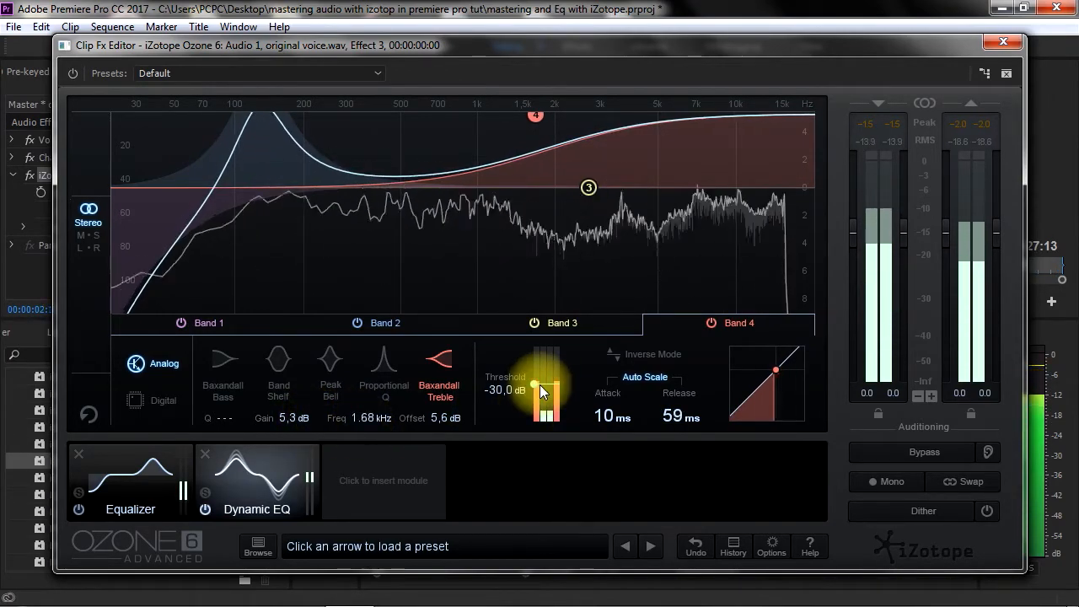
drag(535, 384, 533, 397)
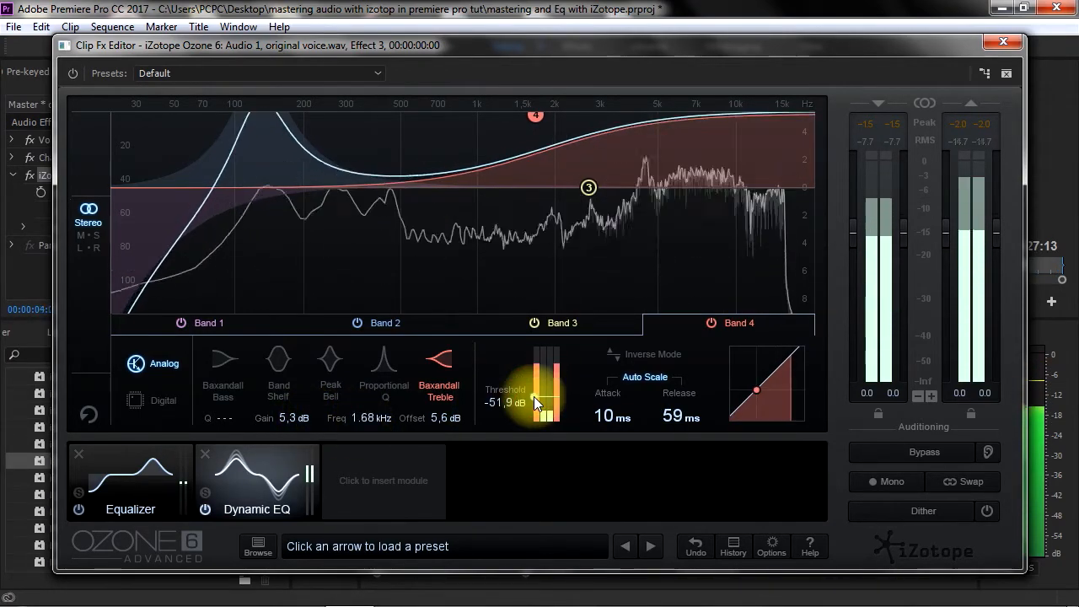
mouse_move(374, 432)
mouse_down()
mouse_move(357, 424)
mouse_move(373, 414)
mouse_move(379, 426)
mouse_up()
drag(289, 422, 281, 425)
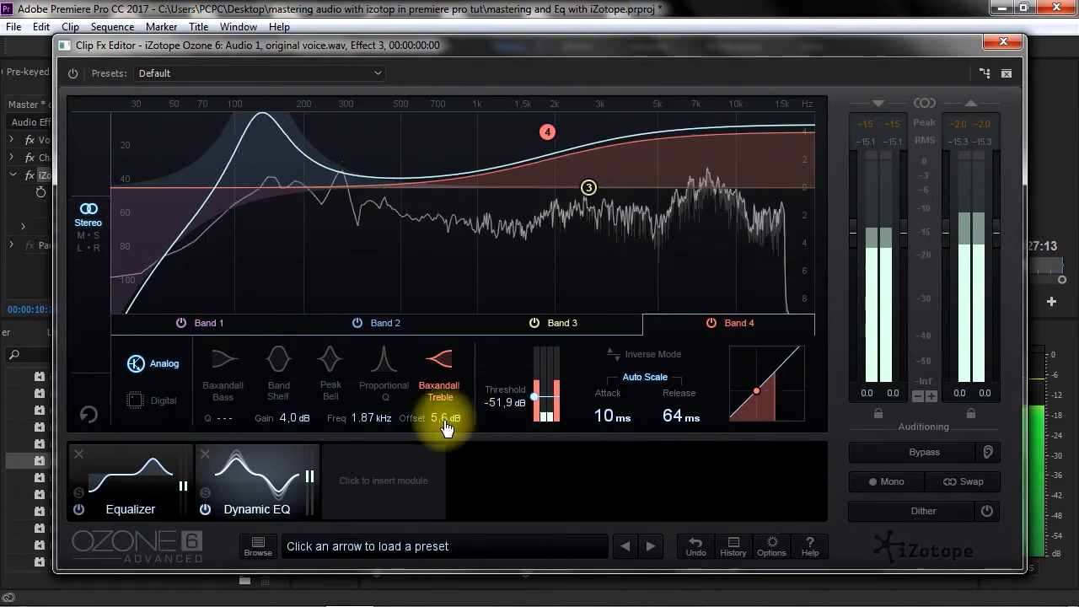
drag(442, 421, 448, 422)
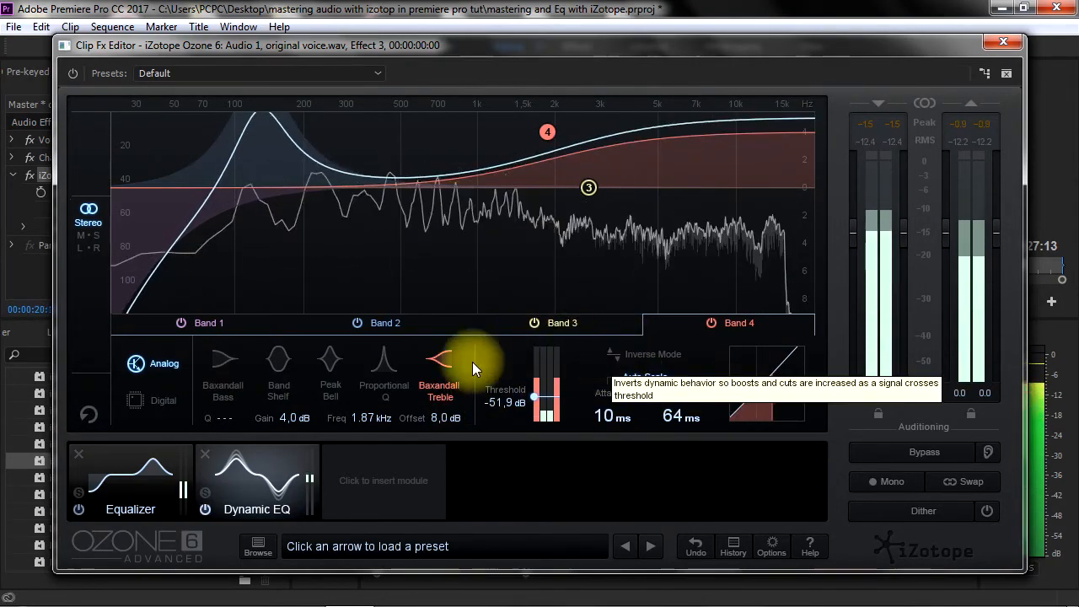
mouse_move(366, 428)
mouse_down()
mouse_move(323, 429)
mouse_move(419, 429)
mouse_move(347, 428)
mouse_move(365, 428)
mouse_up()
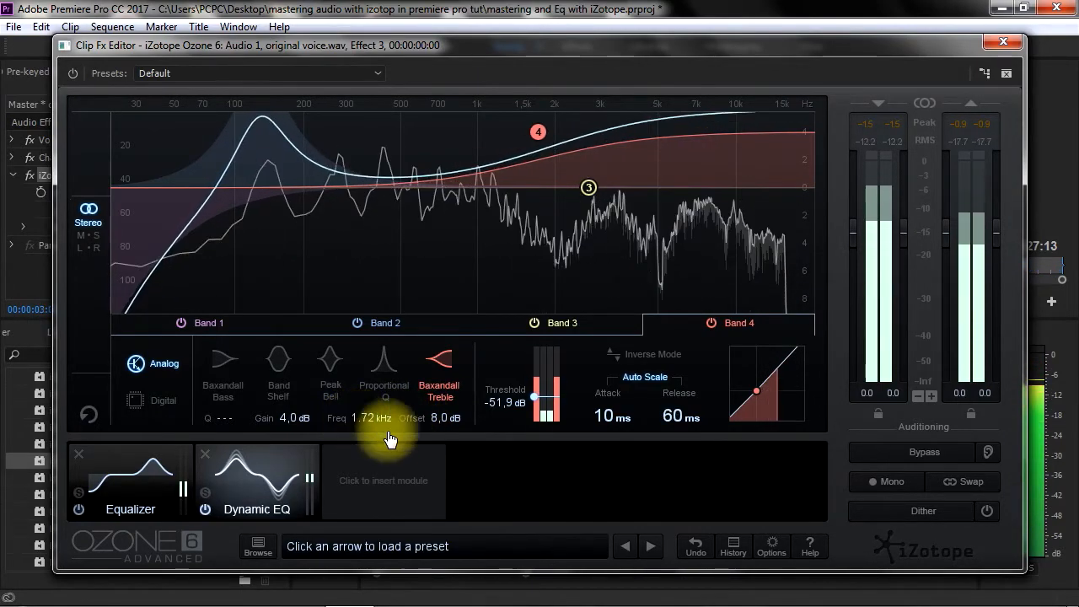
drag(531, 395, 534, 389)
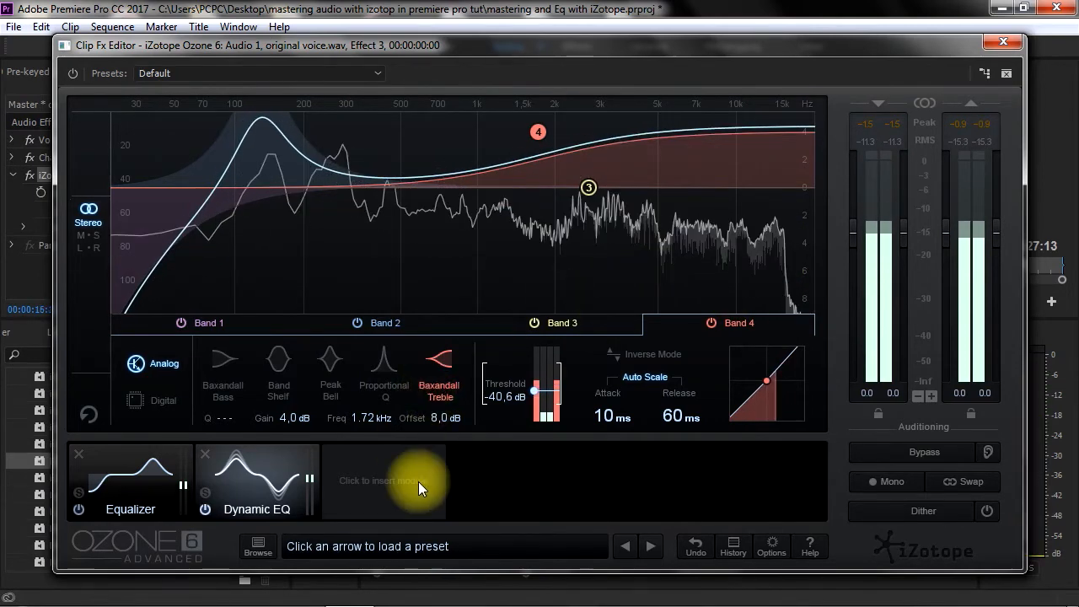
Add an Imager module after the Dynamic EQ and enable Stereoize with an amount of 4.3
click(377, 462)
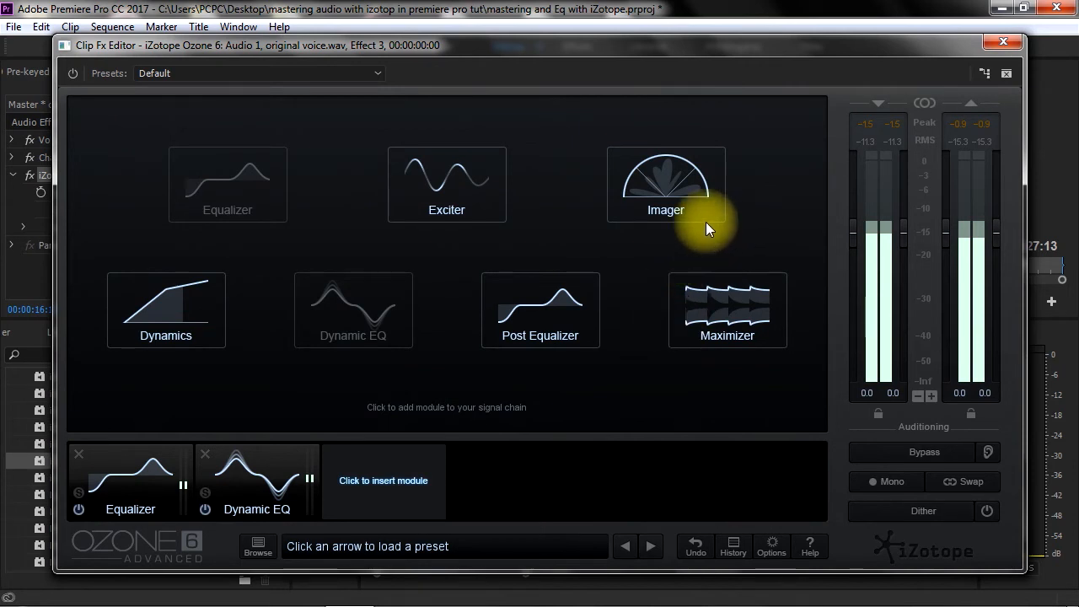
click(672, 181)
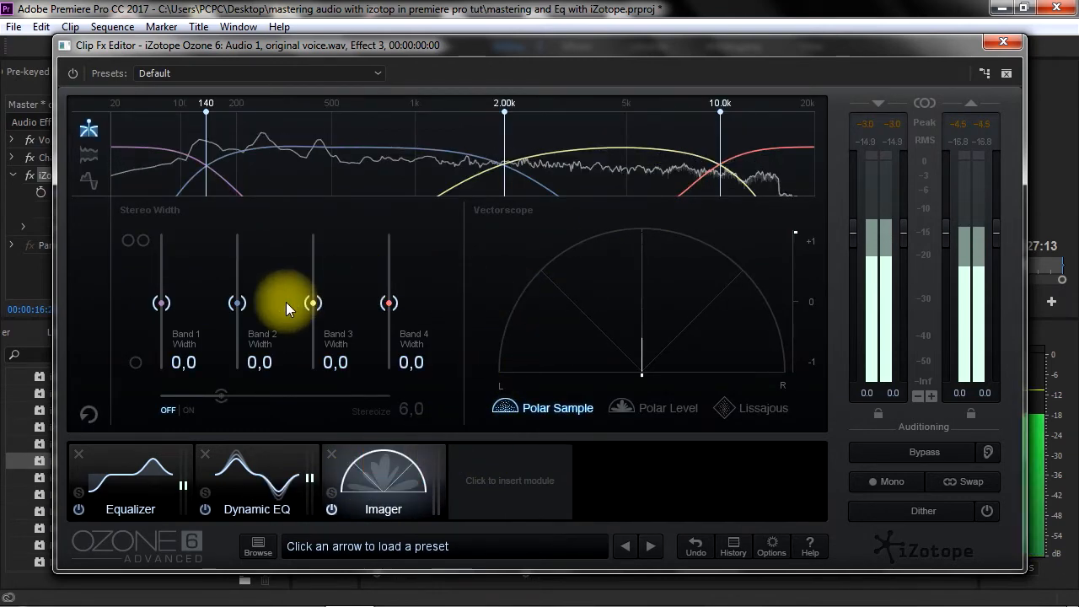
click(191, 412)
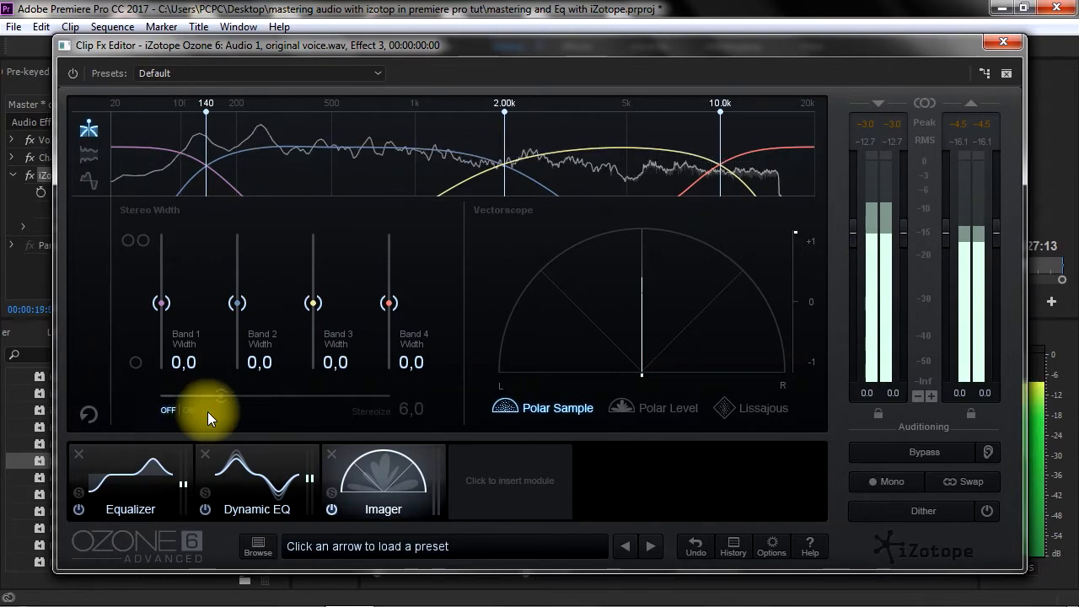
drag(221, 395, 201, 395)
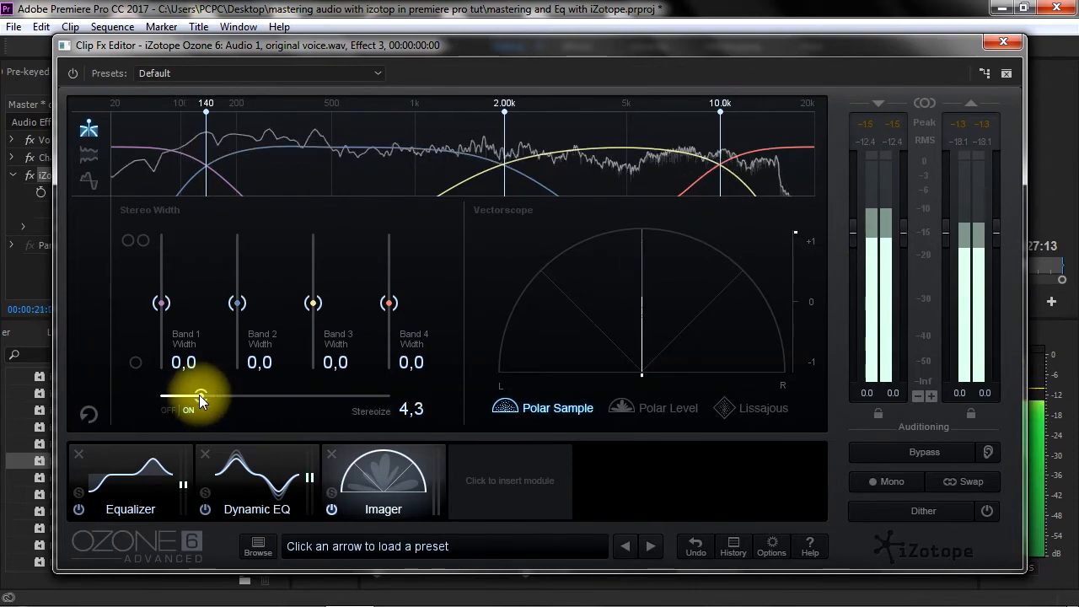
Set the Imager's stereo width to 25.3 for Band 2, 27.8 for Band 3 and 34.2 for Band 4, with Stereoize at 3.0
mouse_move(239, 301)
mouse_down()
mouse_move(244, 274)
mouse_move(244, 289)
mouse_up()
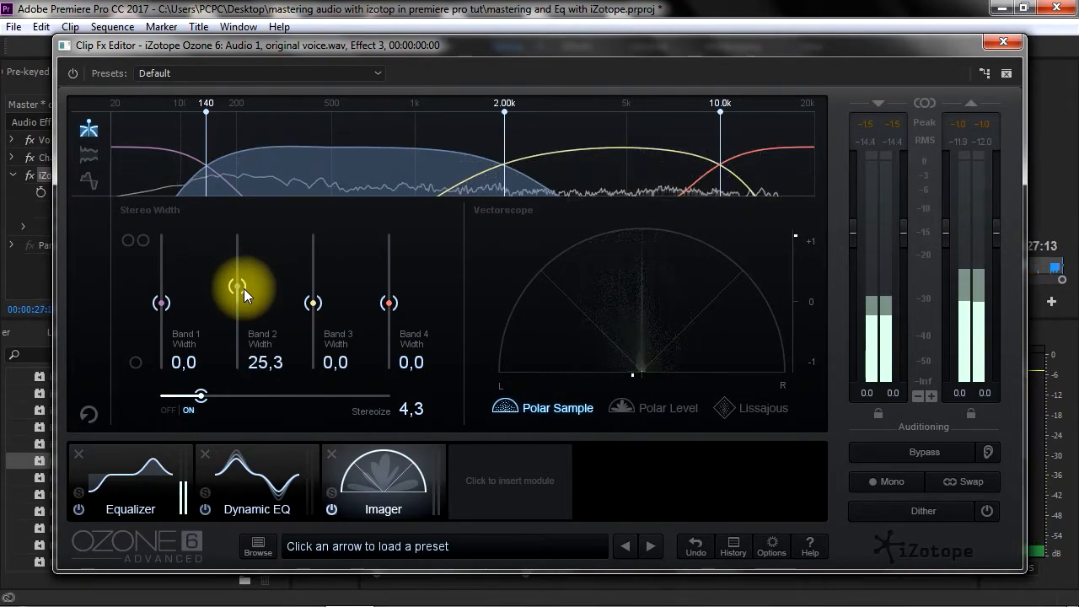
drag(314, 307, 319, 287)
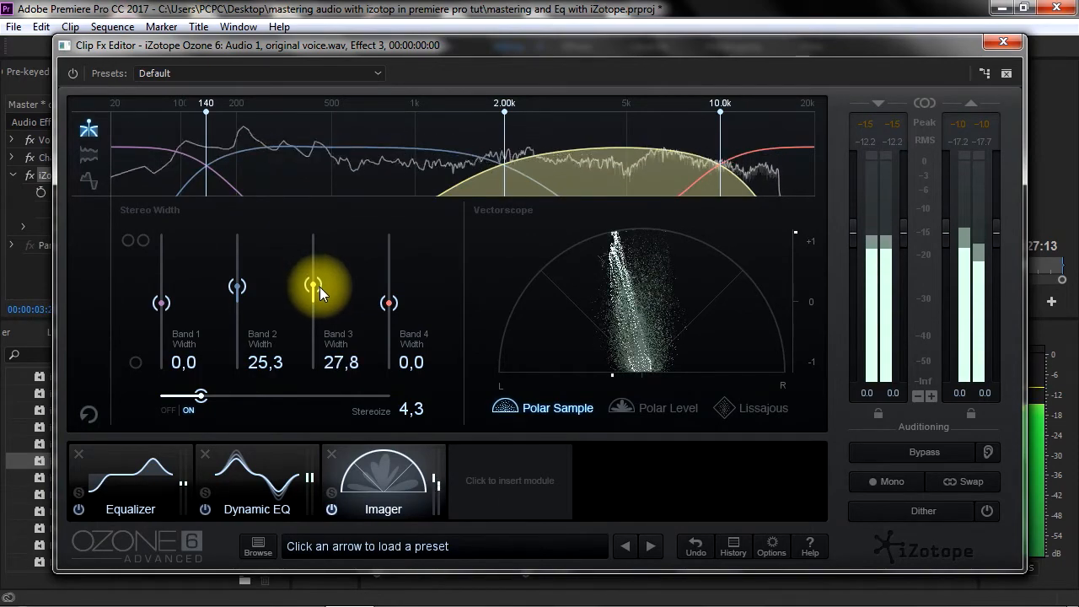
click(389, 304)
drag(389, 305, 390, 278)
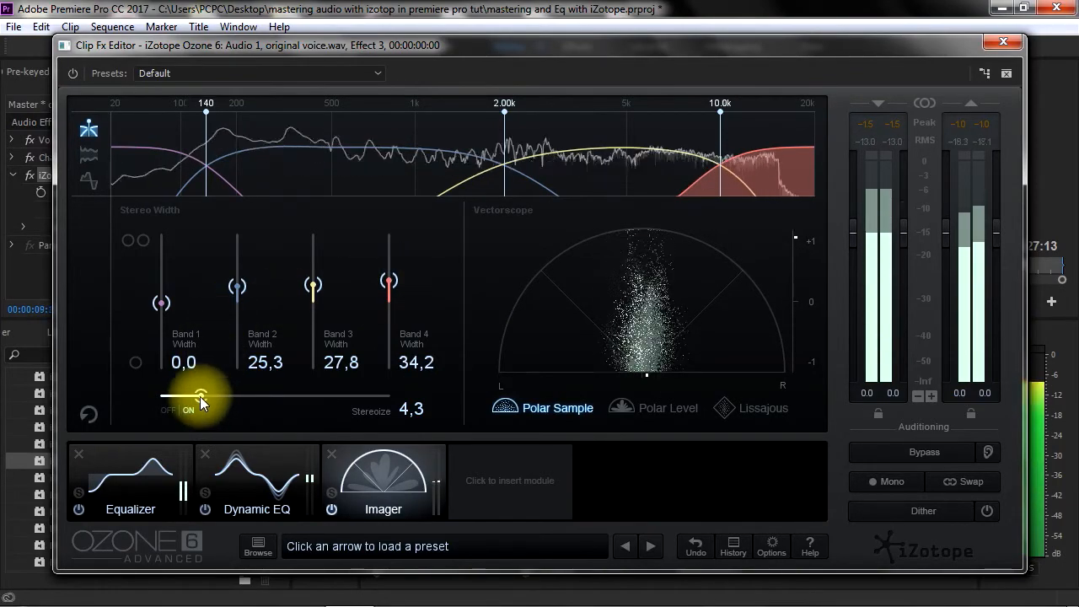
drag(201, 395, 187, 402)
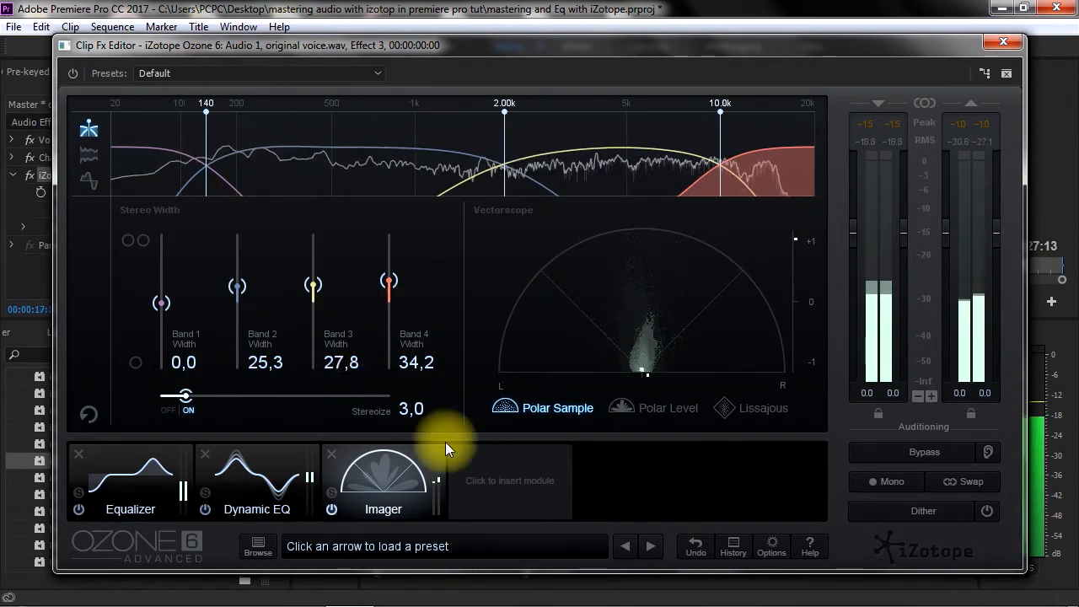
Add a Maximizer module after the Imager with a -0.4 dB ceiling, -3.1 dB threshold and Character of 2.7
click(514, 466)
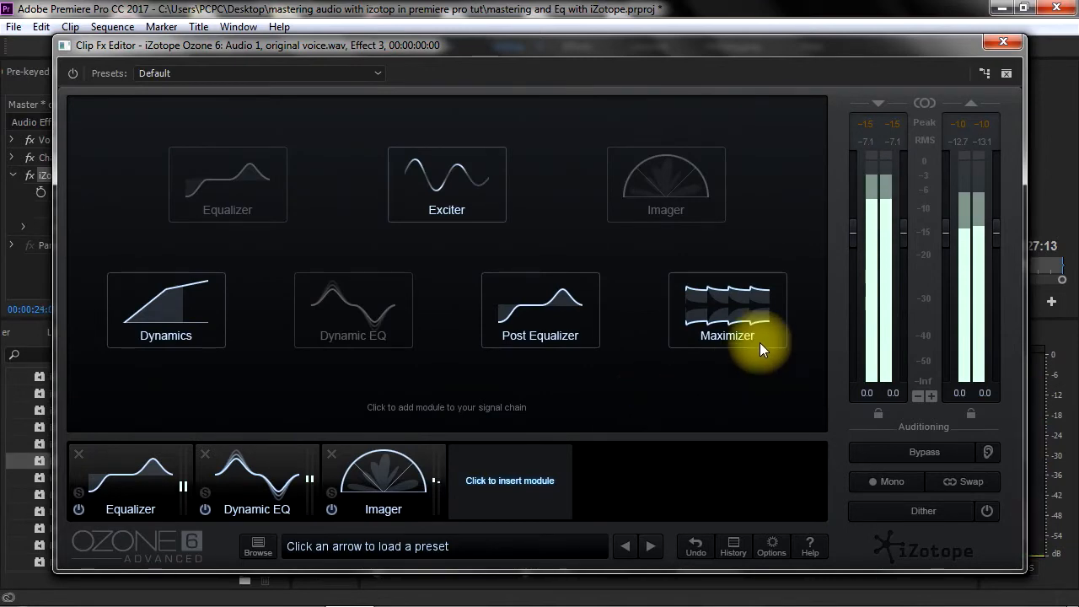
click(721, 314)
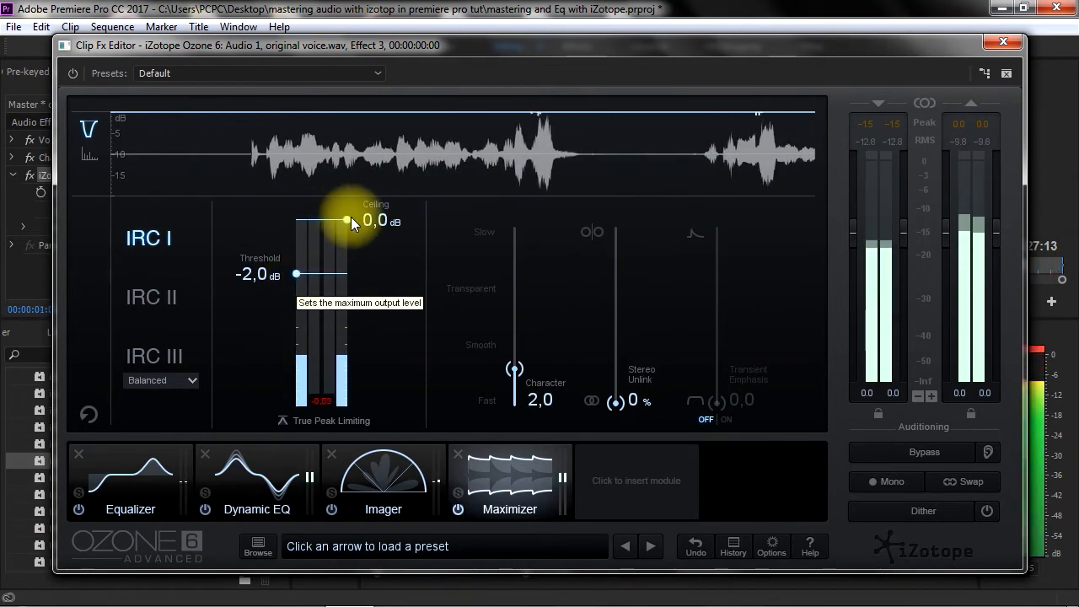
drag(351, 219, 350, 233)
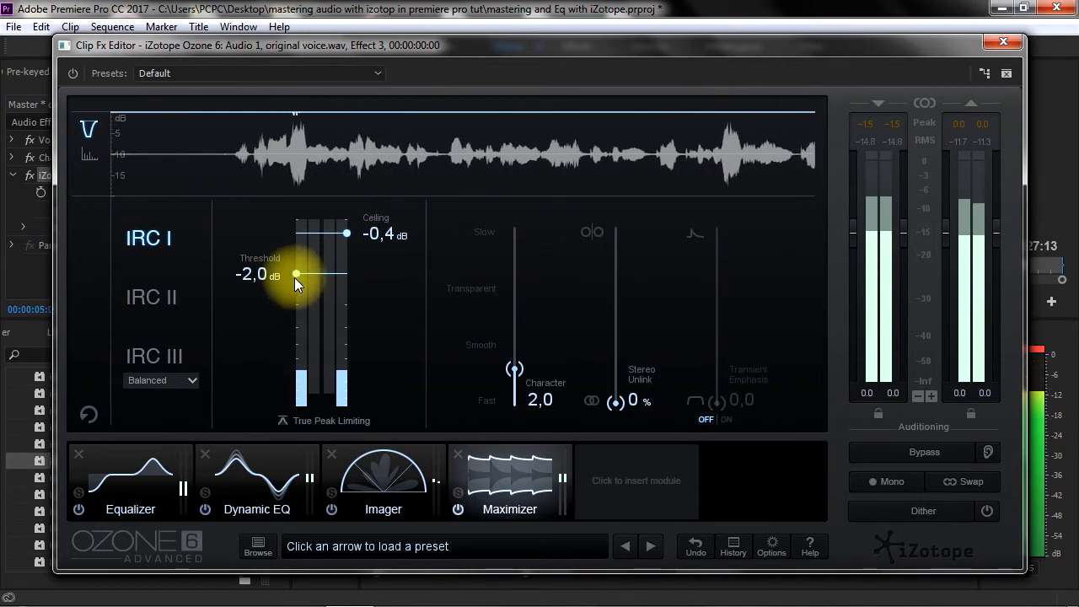
drag(296, 275, 297, 304)
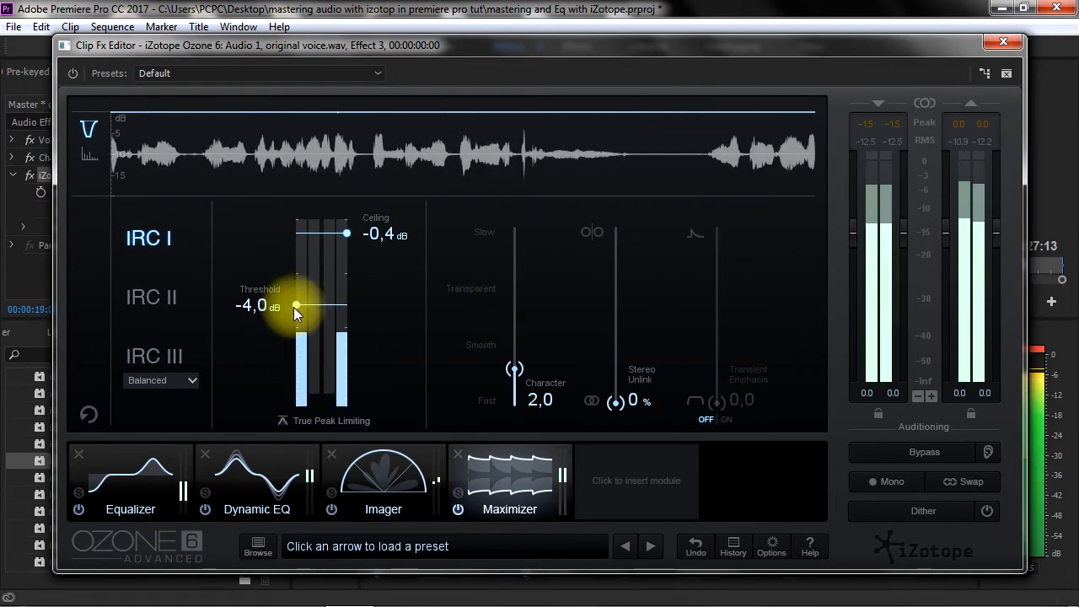
drag(296, 306, 298, 294)
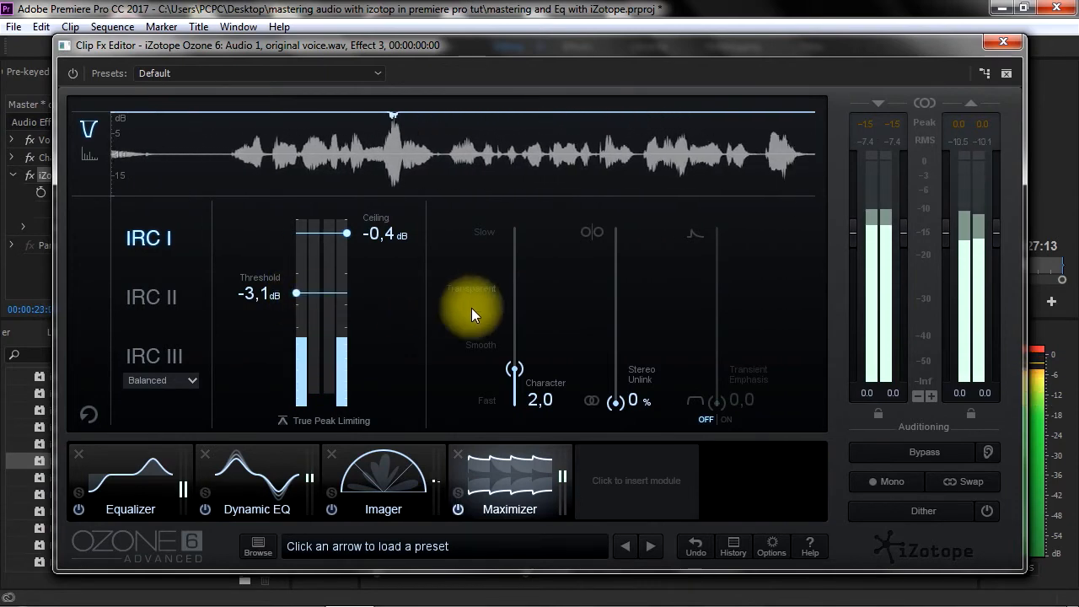
drag(514, 378, 514, 356)
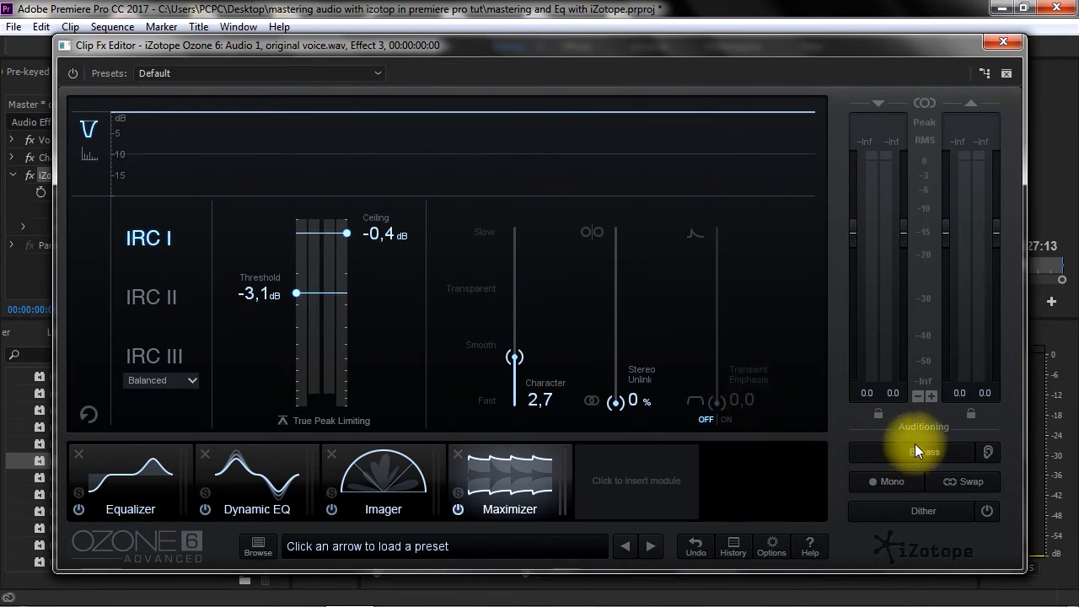
Play the clip and bypass all Ozone processing to compare the mastered voice with the original
key(space)
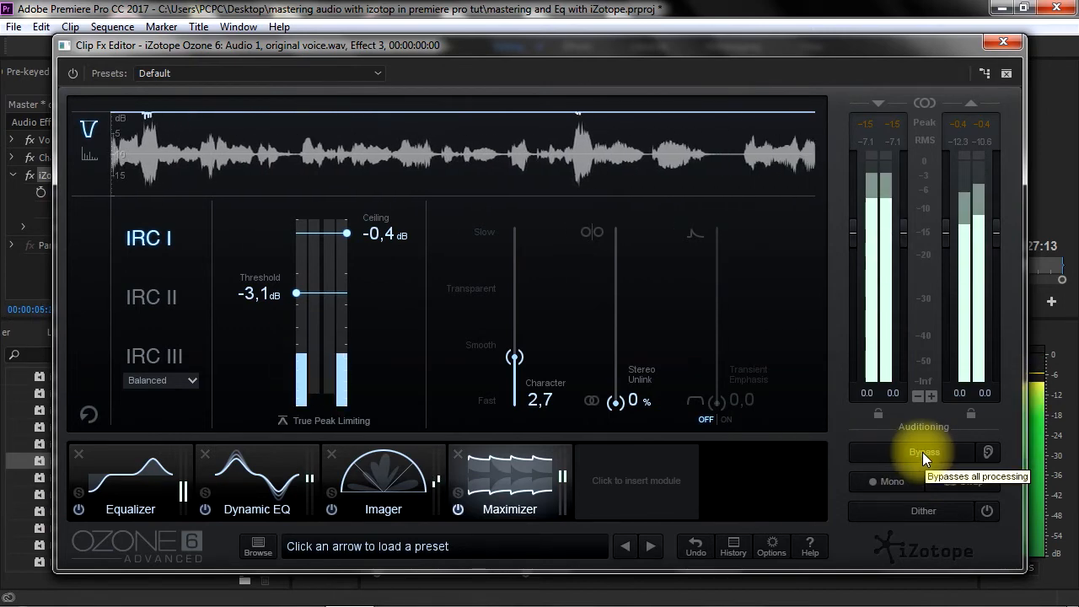
click(923, 452)
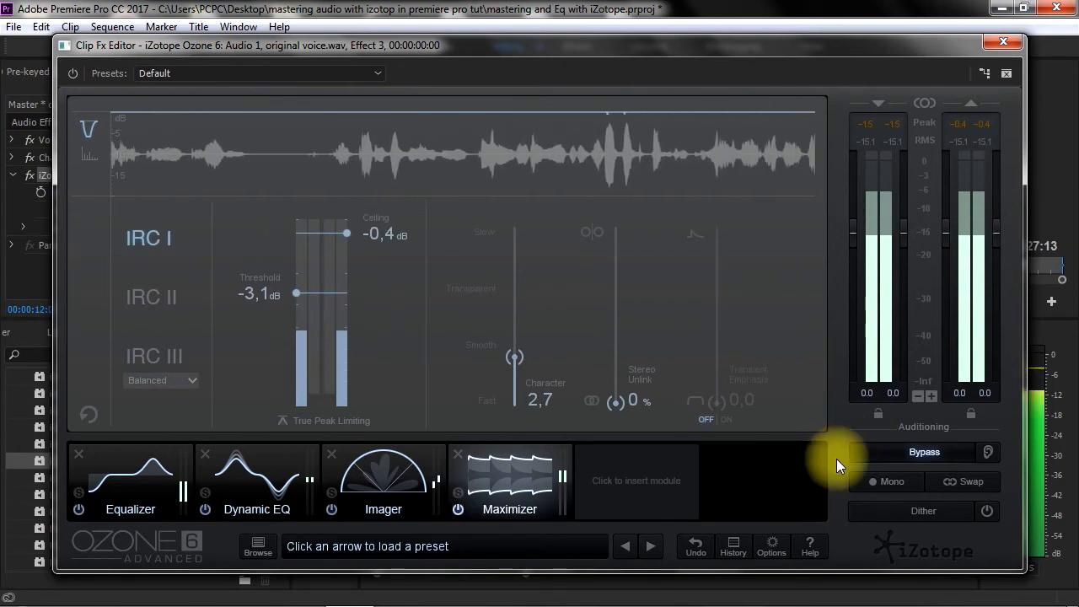
Toggle Ozone's bypass during playback to compare the original and mastered voice, leave processing active and close the effect editor
click(888, 452)
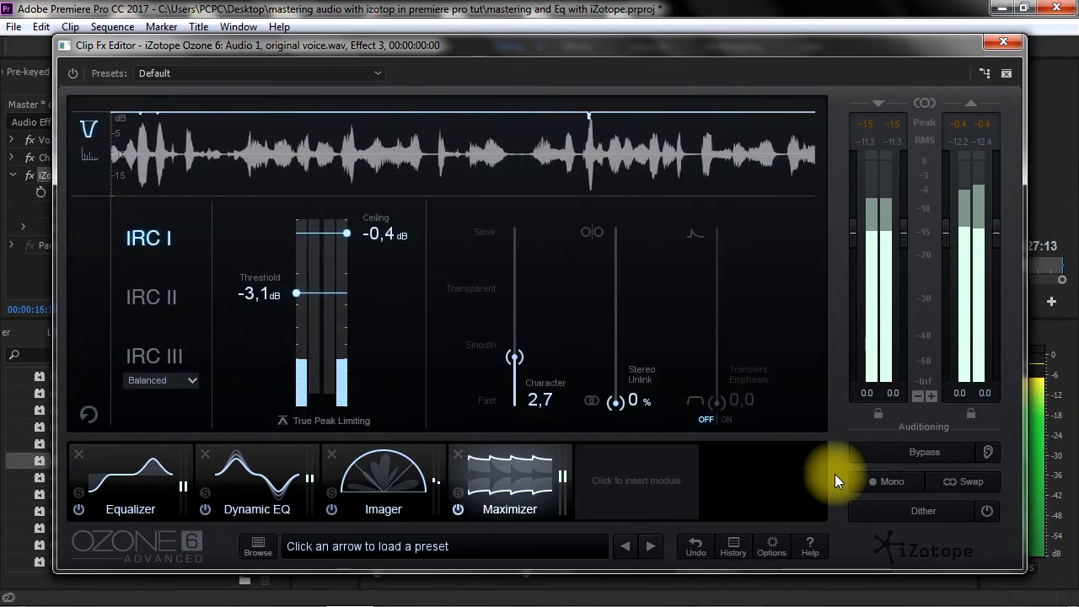
click(887, 453)
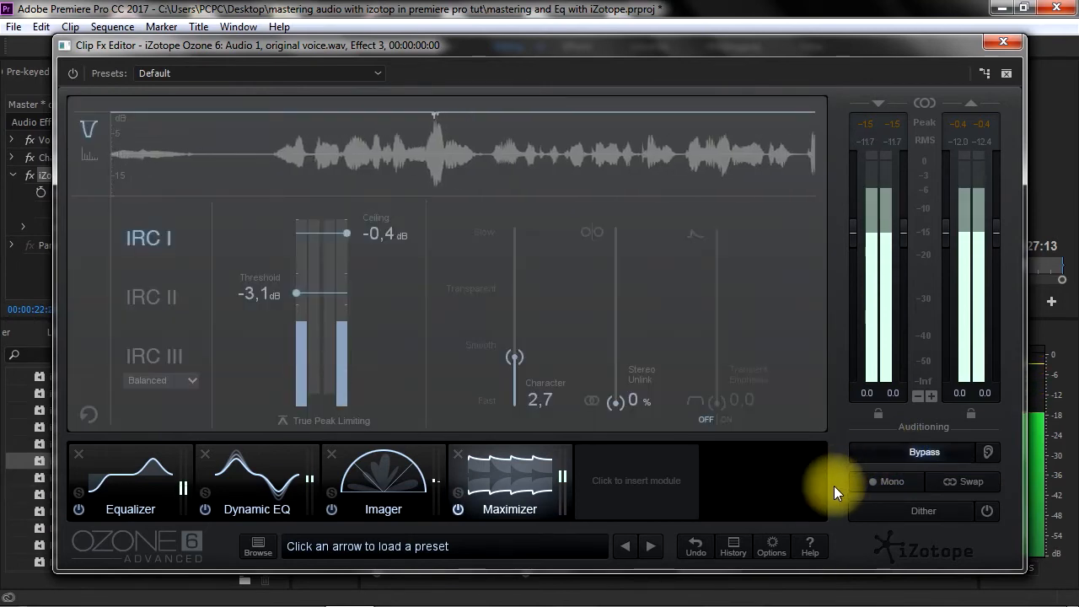
click(876, 452)
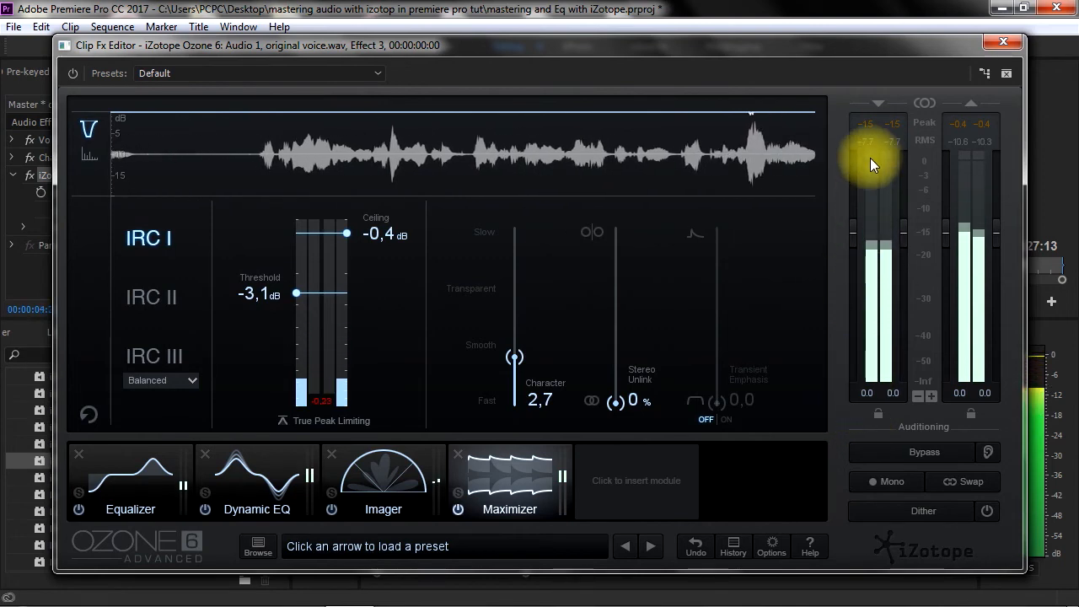
click(1003, 41)
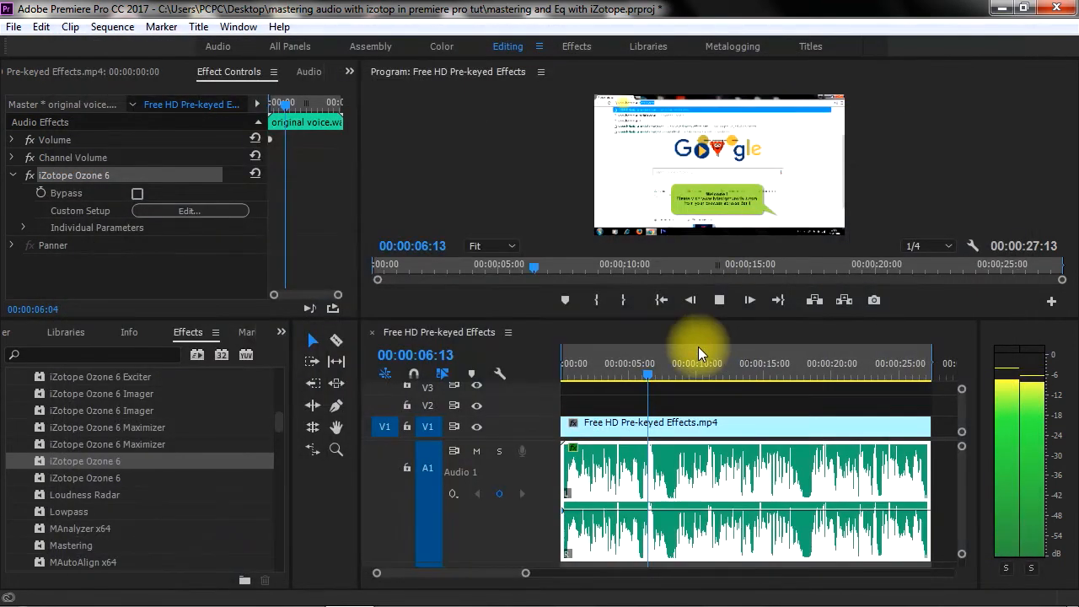
Return the playhead to the sequence start and apply the DeEsser audio effect to the voice clip
drag(589, 357, 556, 359)
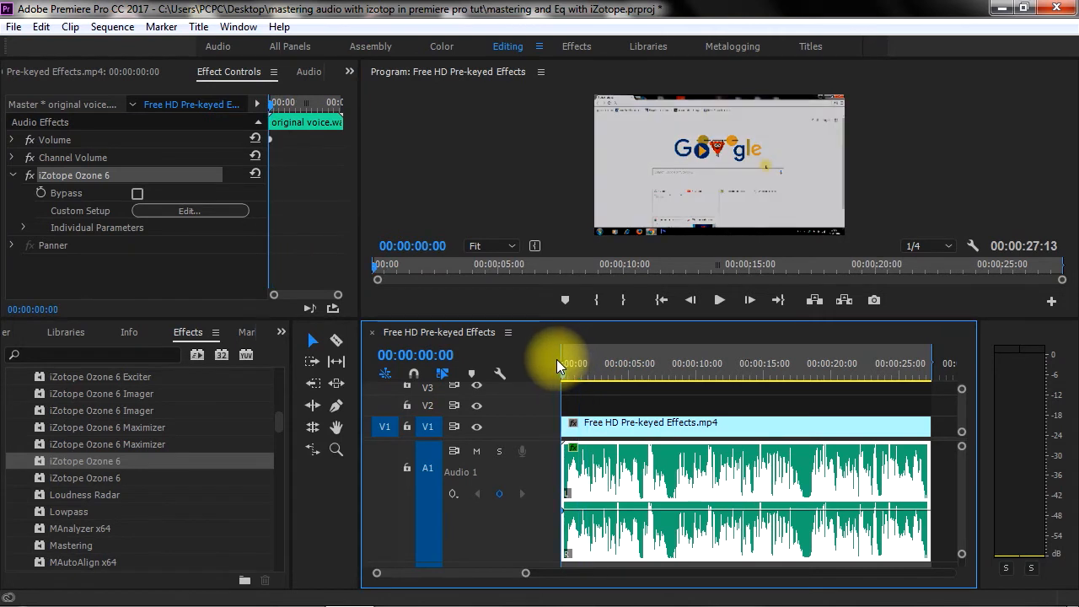
click(13, 177)
click(277, 435)
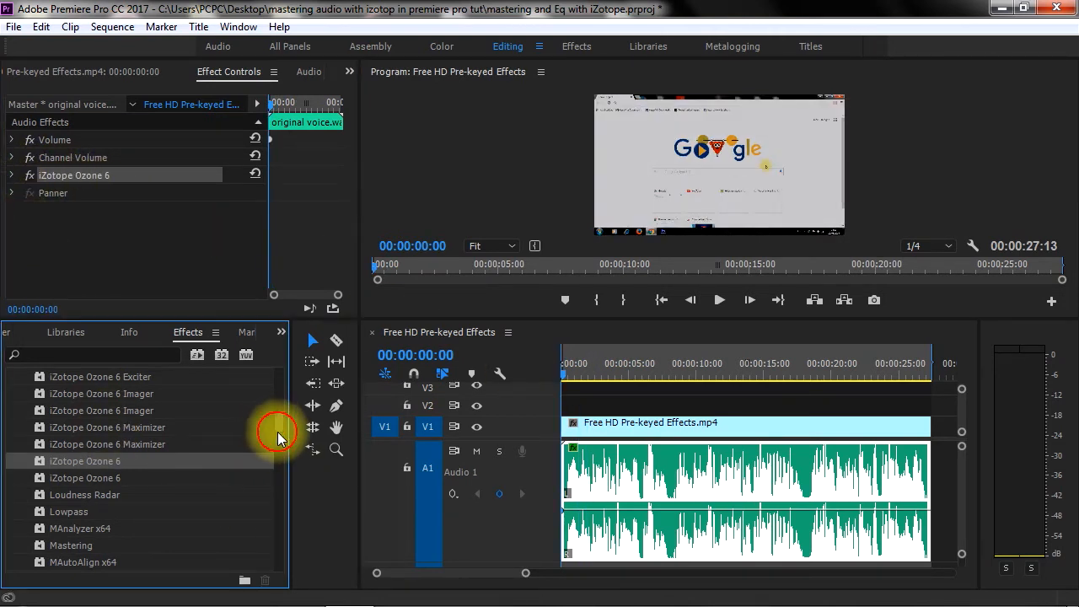
drag(281, 424, 280, 393)
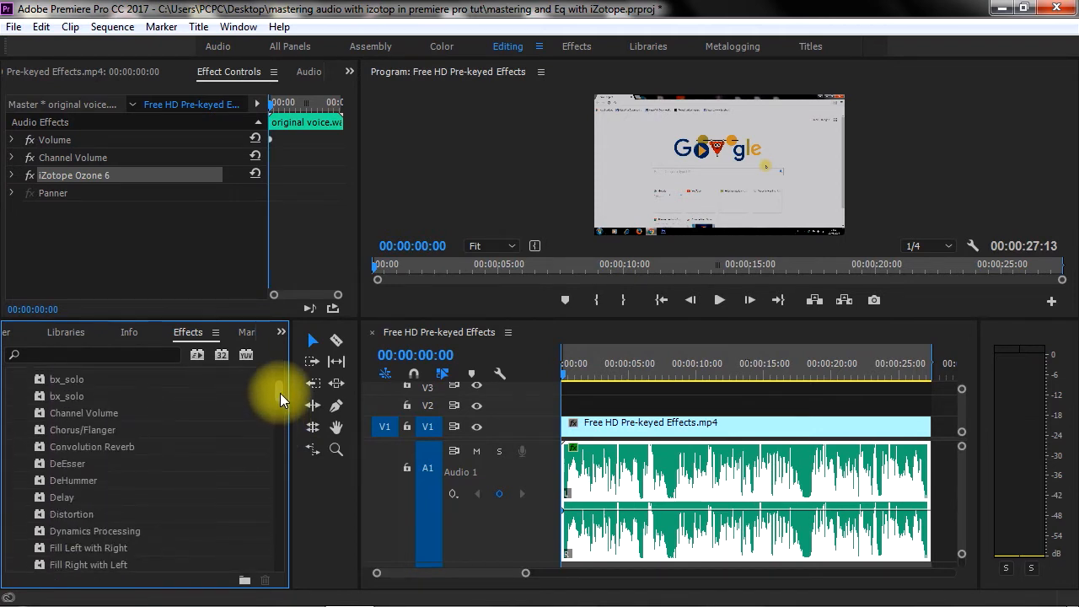
click(73, 463)
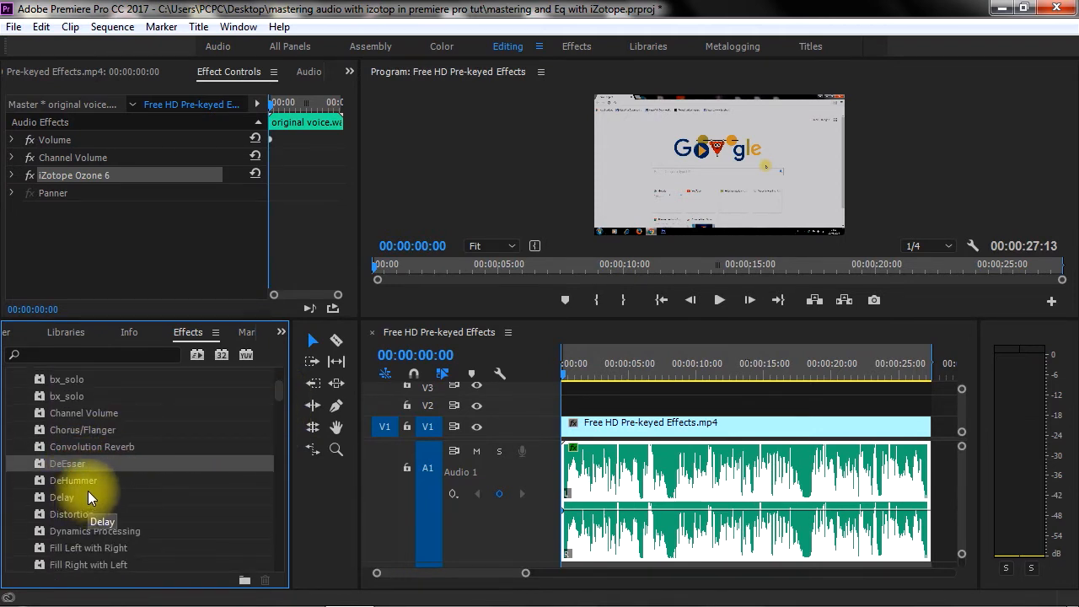
drag(69, 463, 630, 468)
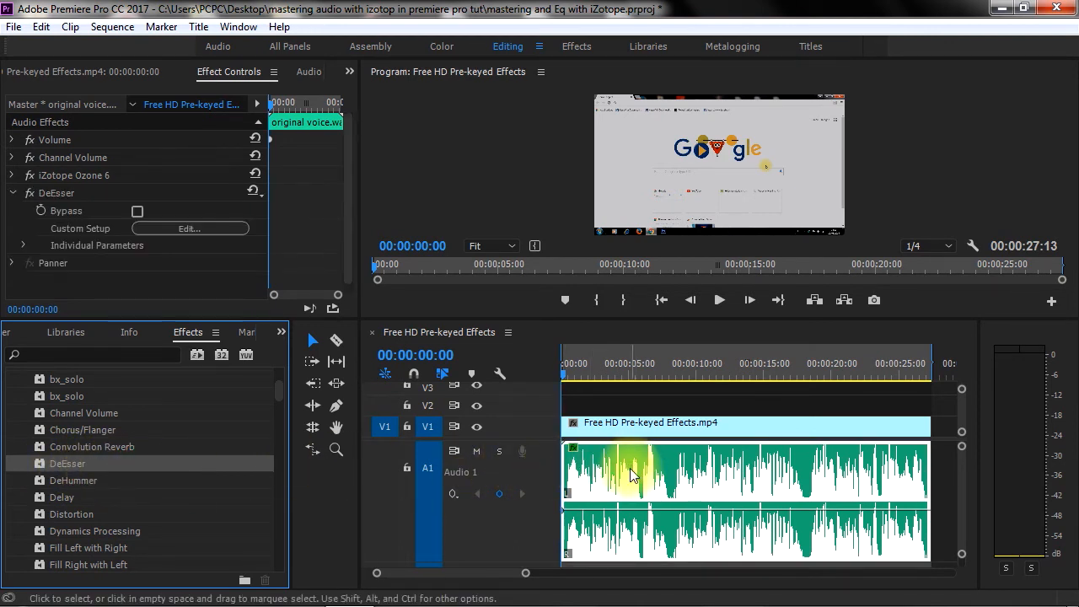
Open the DeEsser's custom setup and lower its threshold to -39 dB while listening to the clip
click(129, 244)
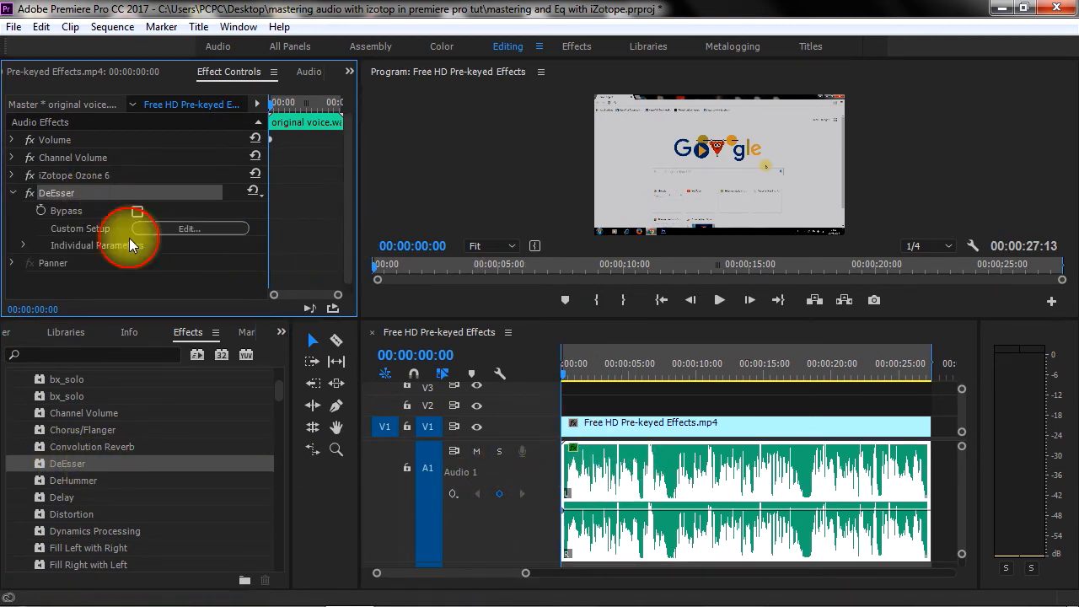
click(194, 229)
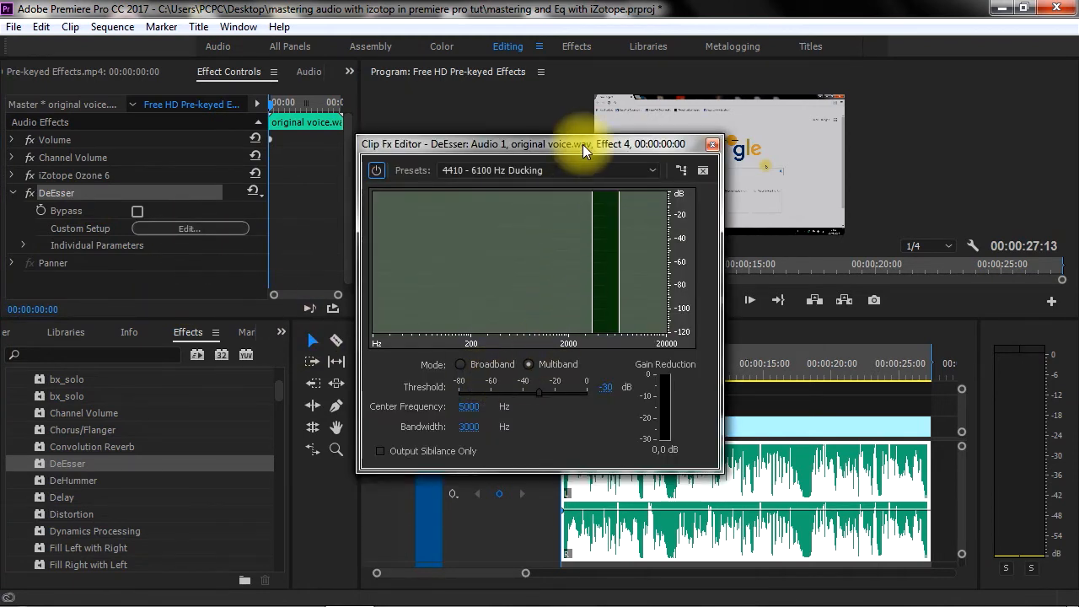
drag(583, 144, 413, 124)
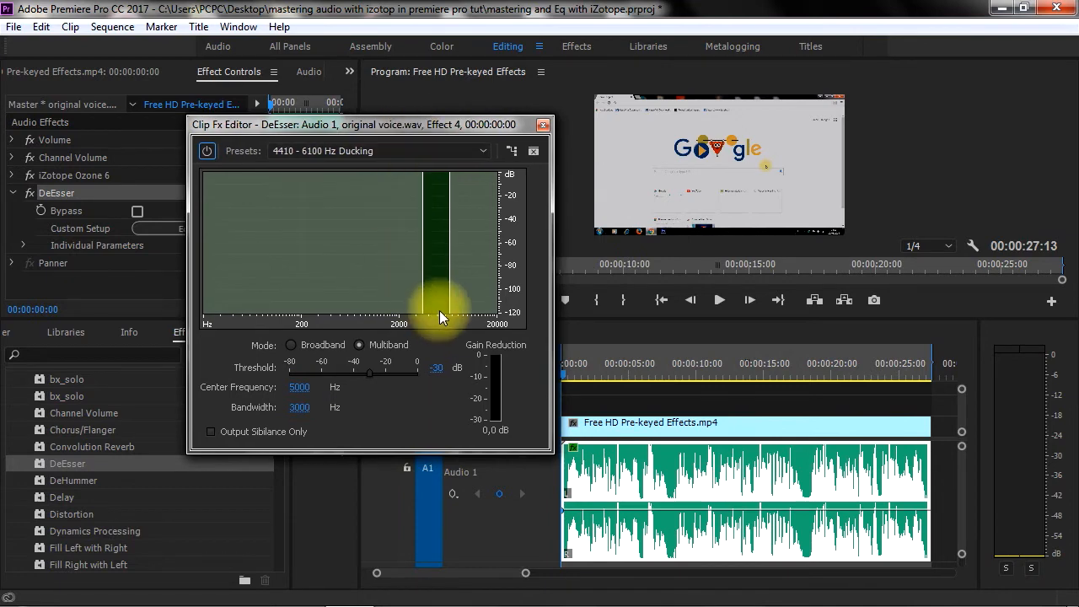
key(space)
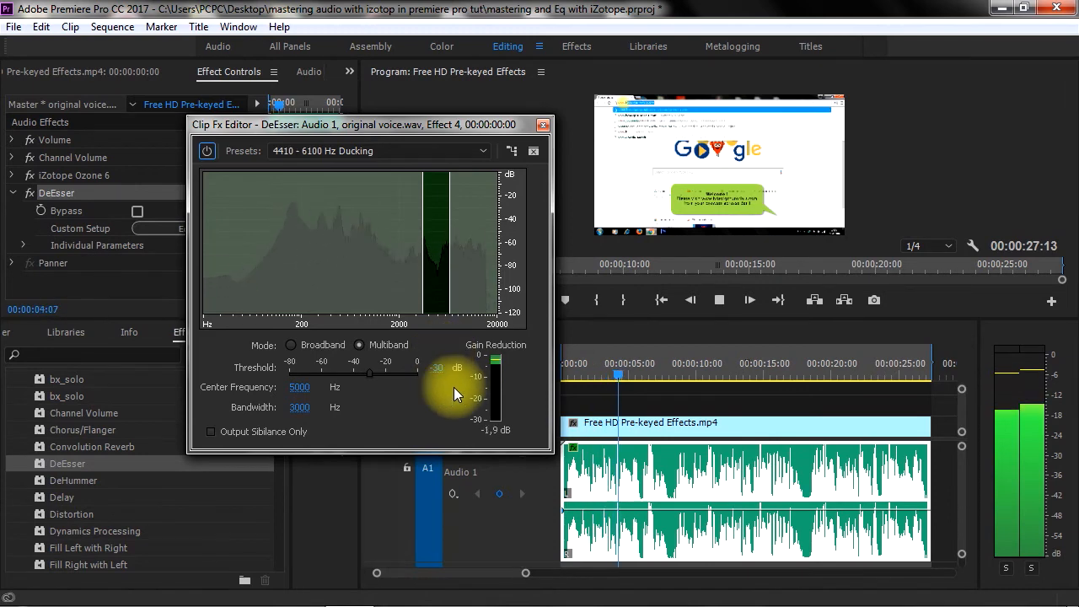
click(478, 151)
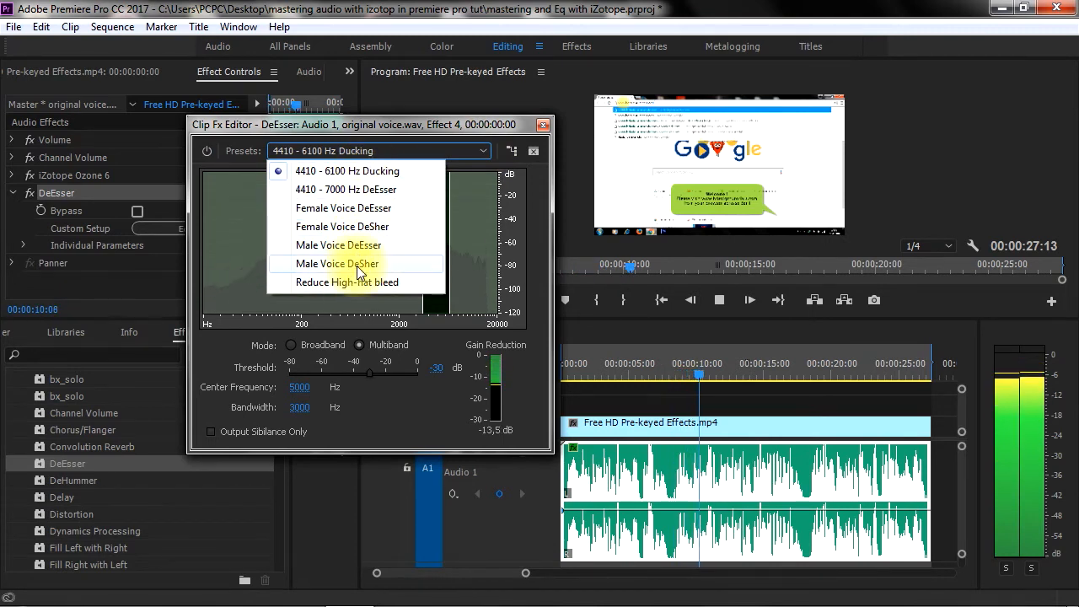
click(465, 124)
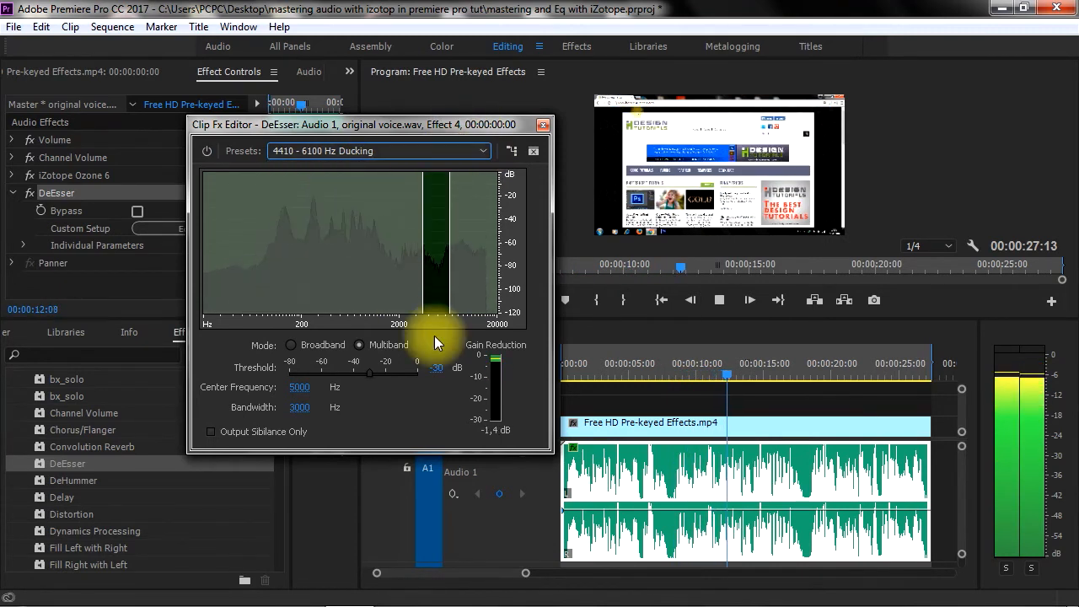
drag(373, 372, 356, 372)
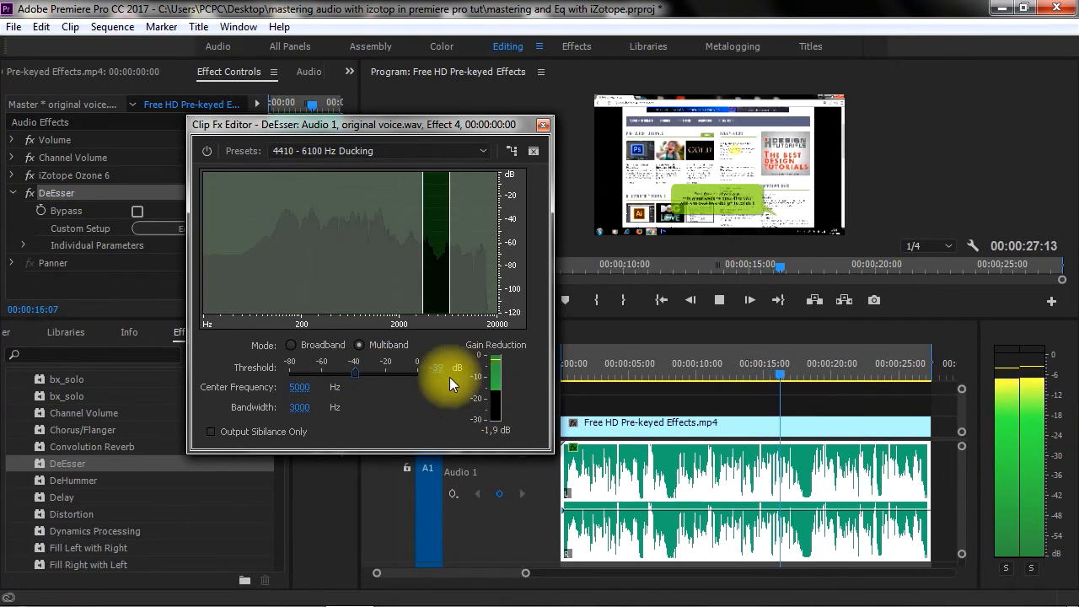
key(space)
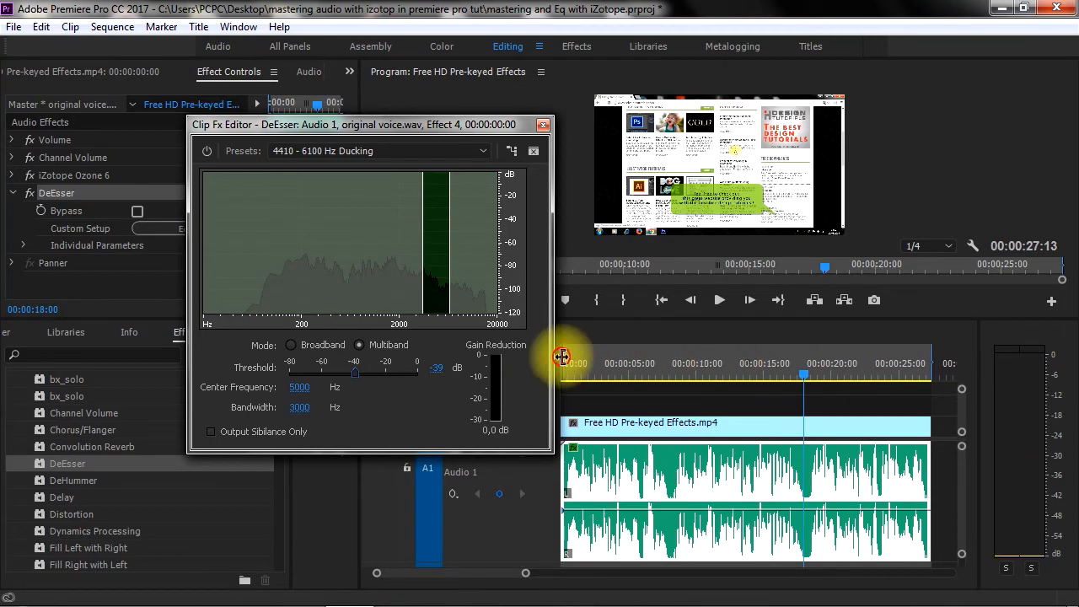
Audition the clip's last seconds with the DeEsser on and bypassed, close its editor and restore the In point to the sequence start
drag(562, 357, 896, 365)
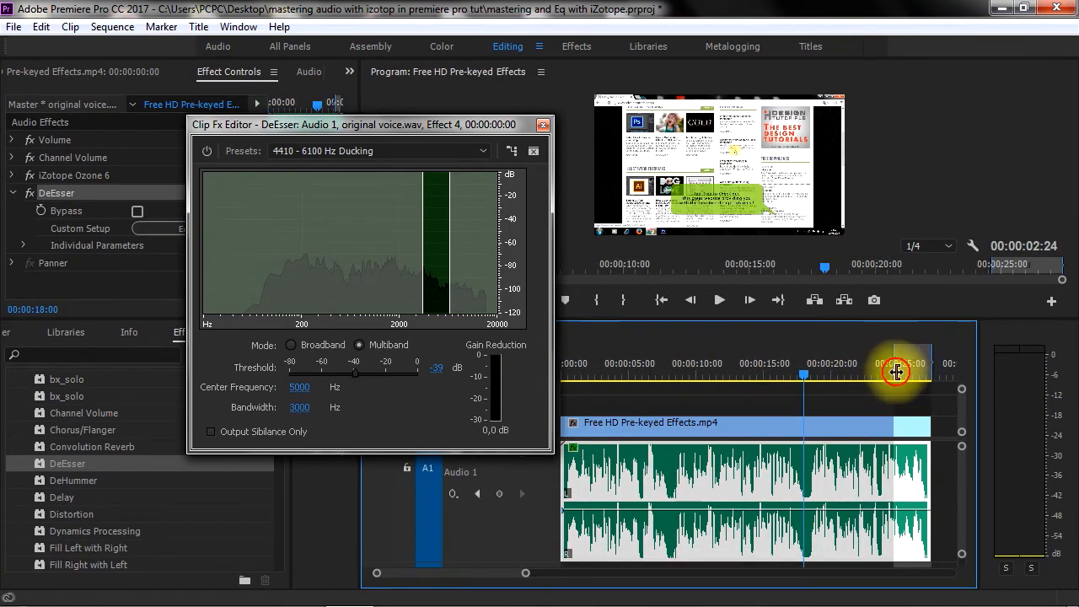
click(896, 368)
key(space)
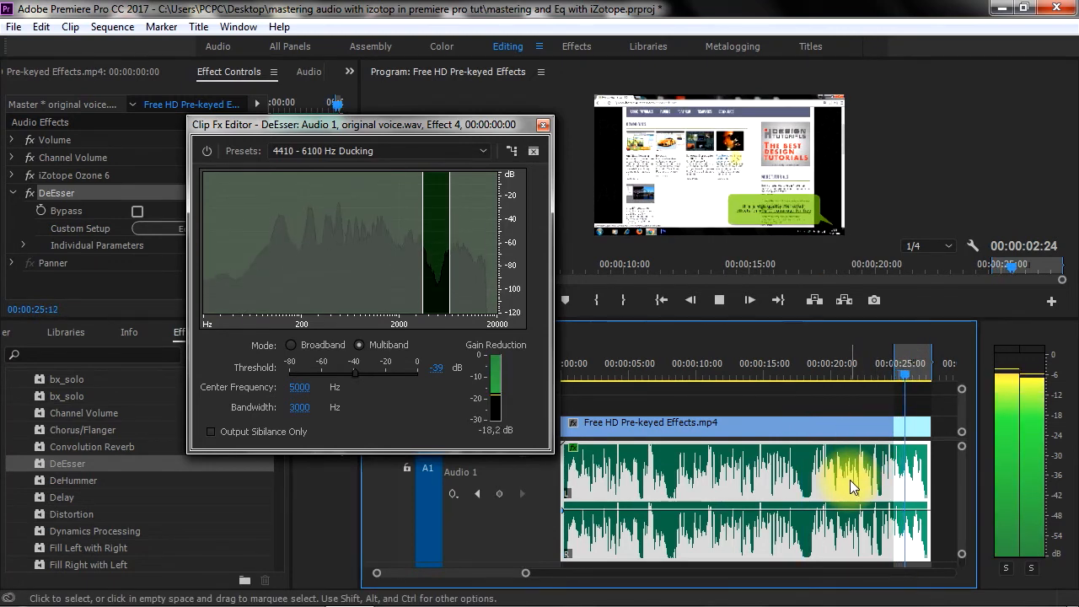
click(896, 362)
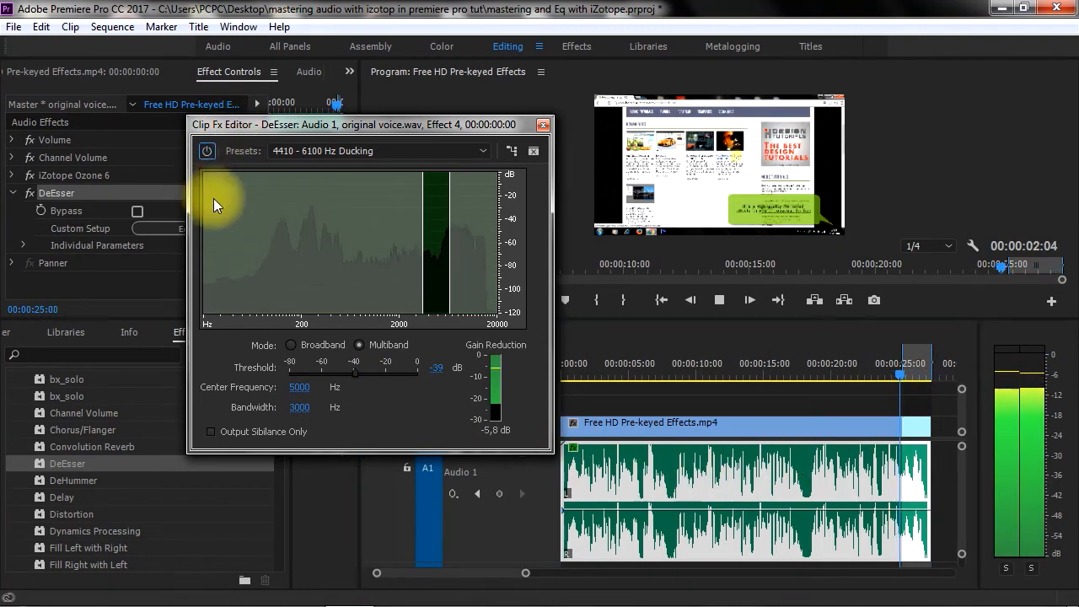
click(206, 153)
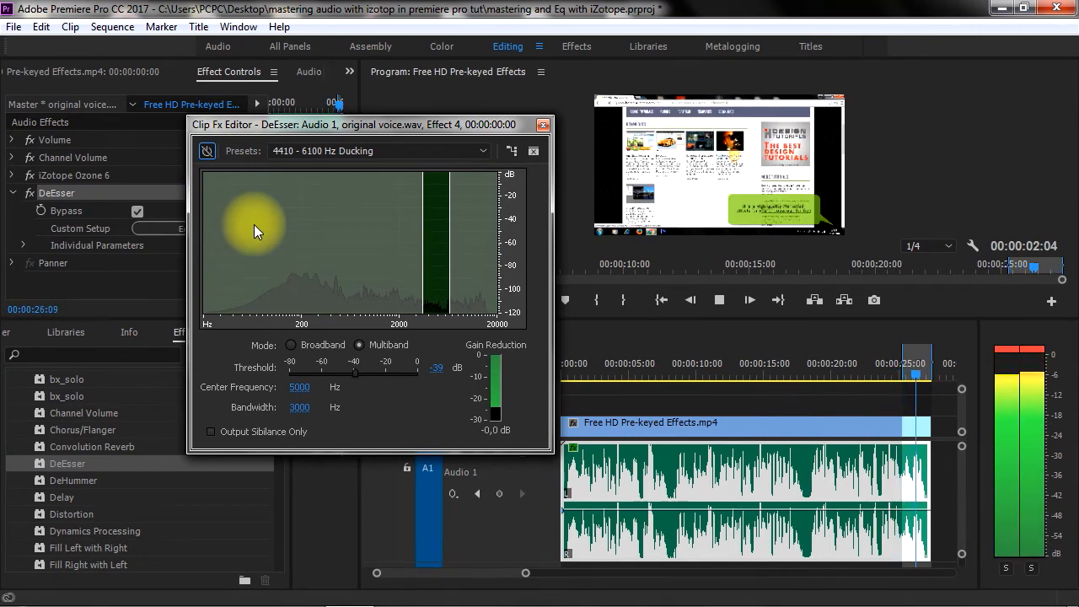
click(206, 150)
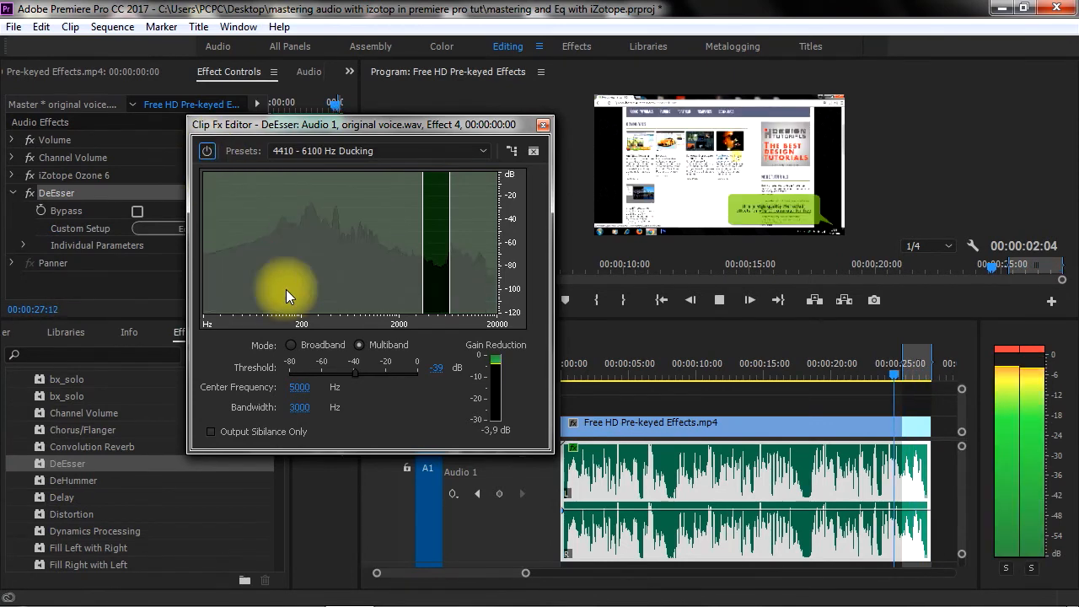
click(1016, 349)
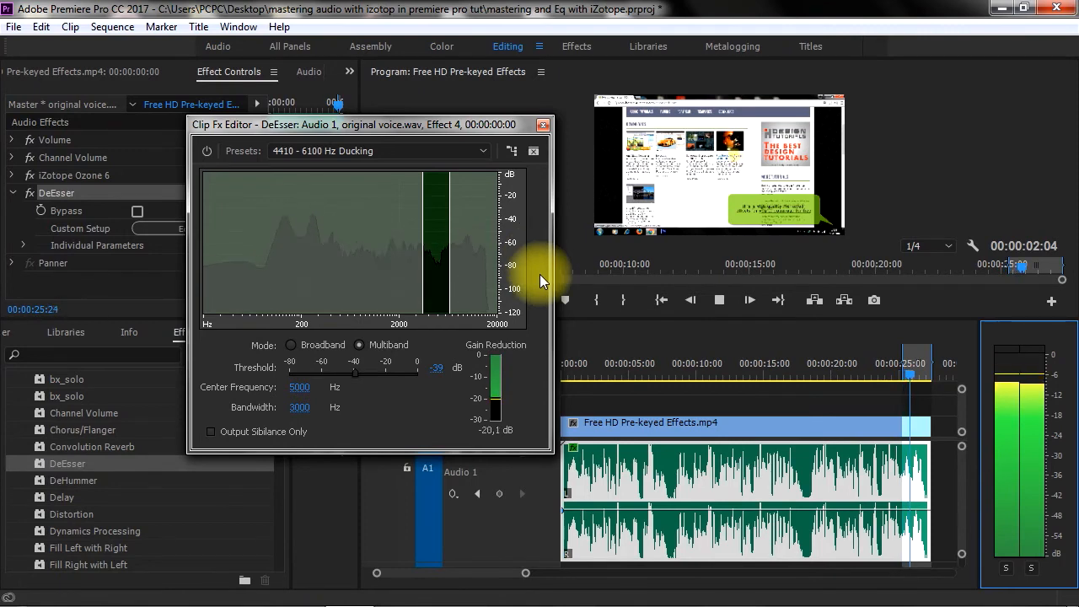
click(543, 126)
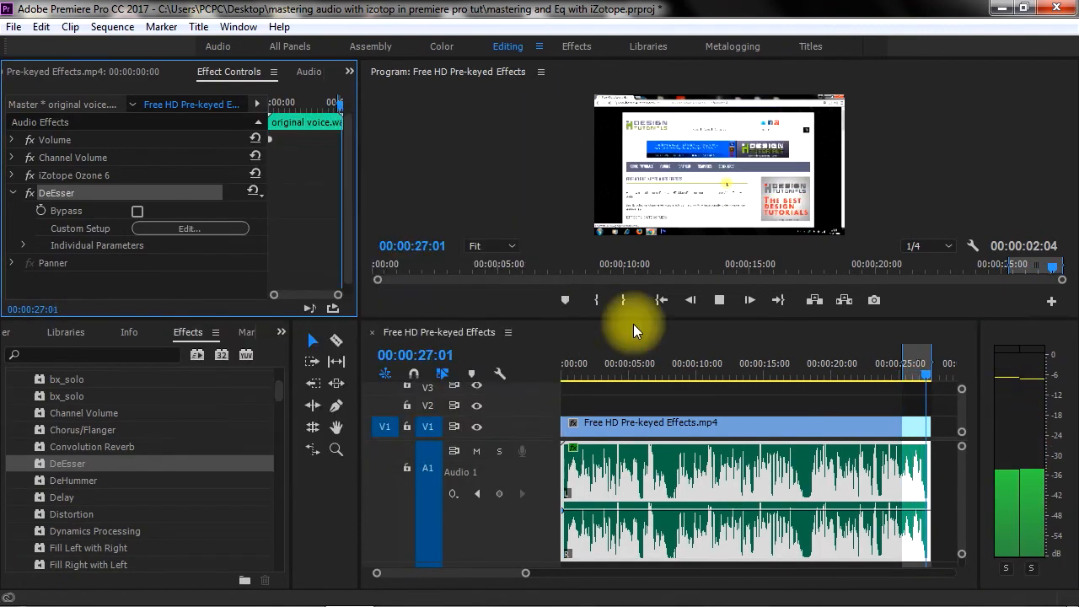
drag(898, 362, 547, 360)
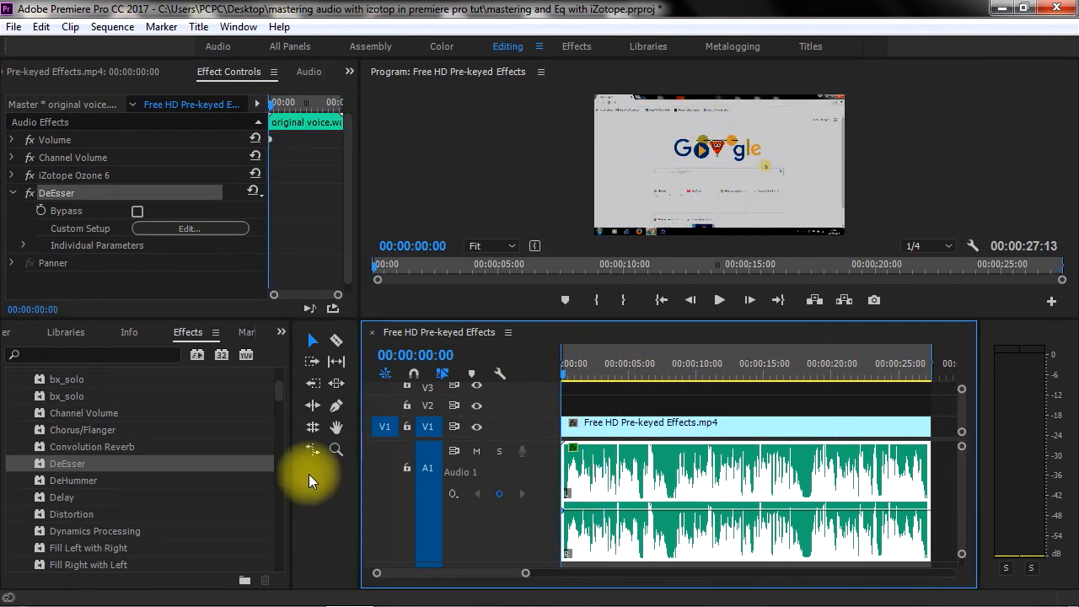
Apply the iZotope Ozone 6 Dynamics effect to the voice clip and open its custom setup
drag(275, 390, 278, 412)
click(149, 424)
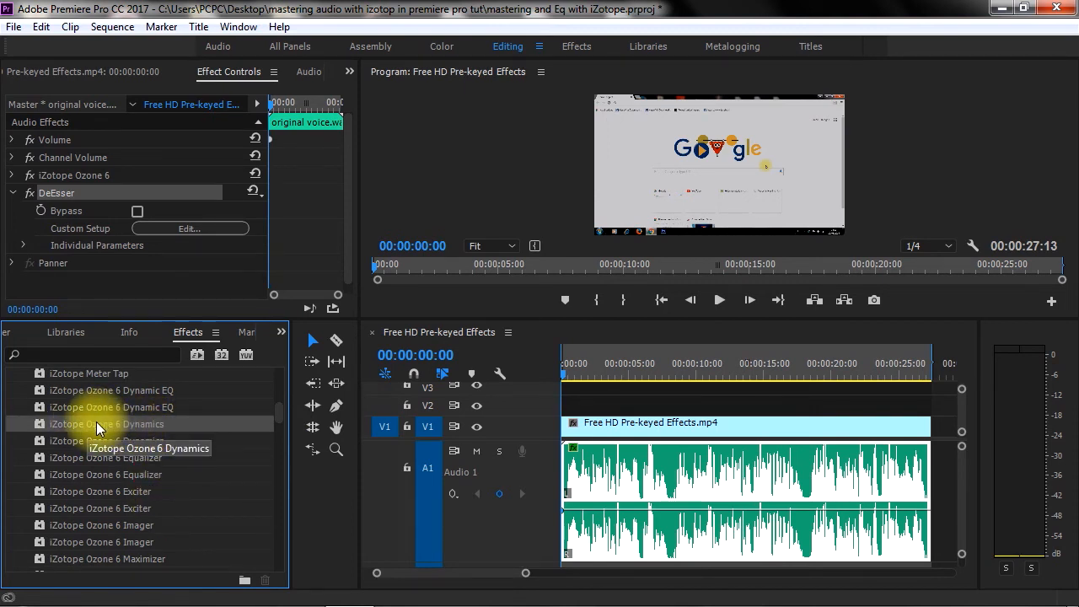
drag(97, 429, 599, 466)
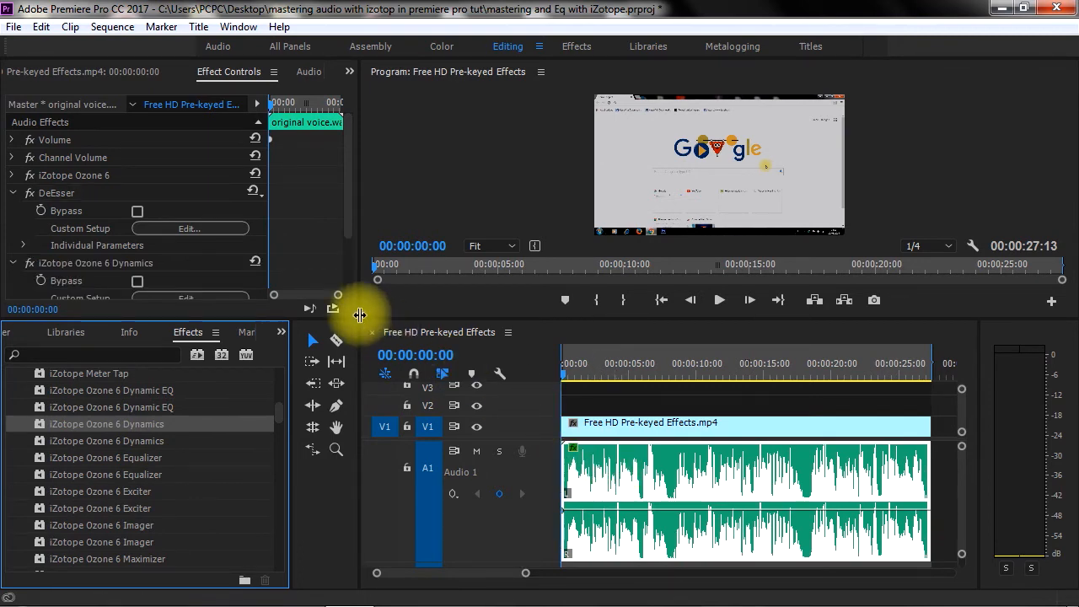
click(13, 193)
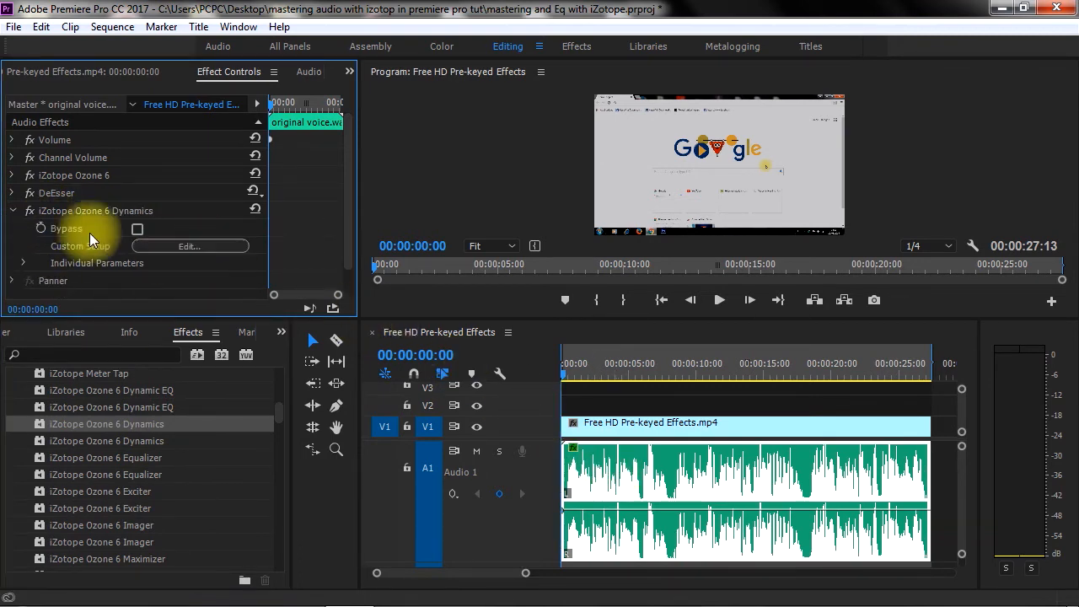
click(195, 246)
click(848, 136)
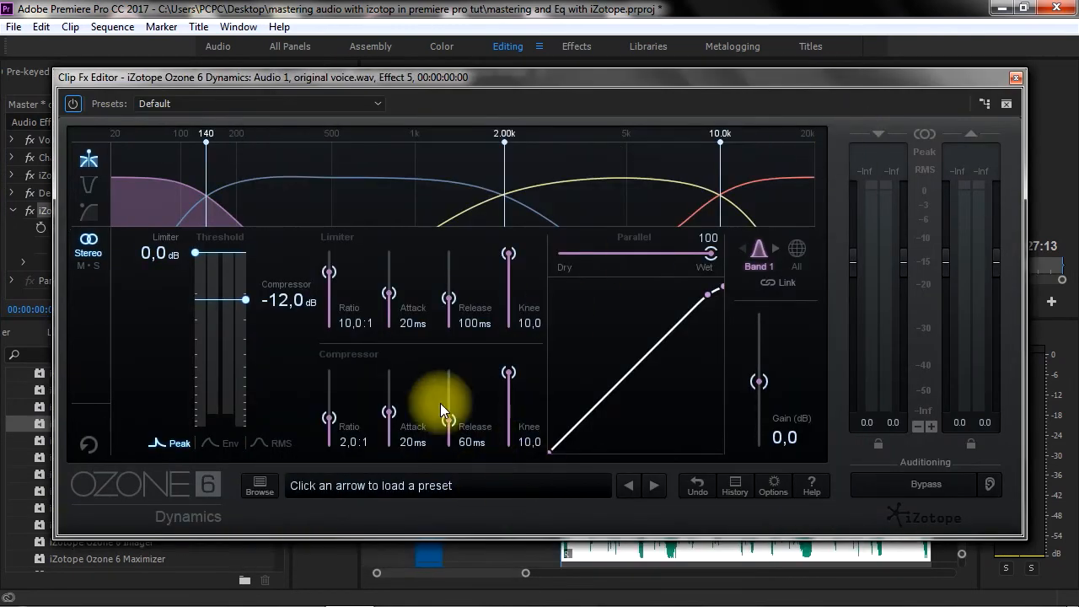
Set the Band 1 limiter threshold to -1.3 dB and the band's gain to 5.8 dB with the clip playing
drag(198, 251, 197, 258)
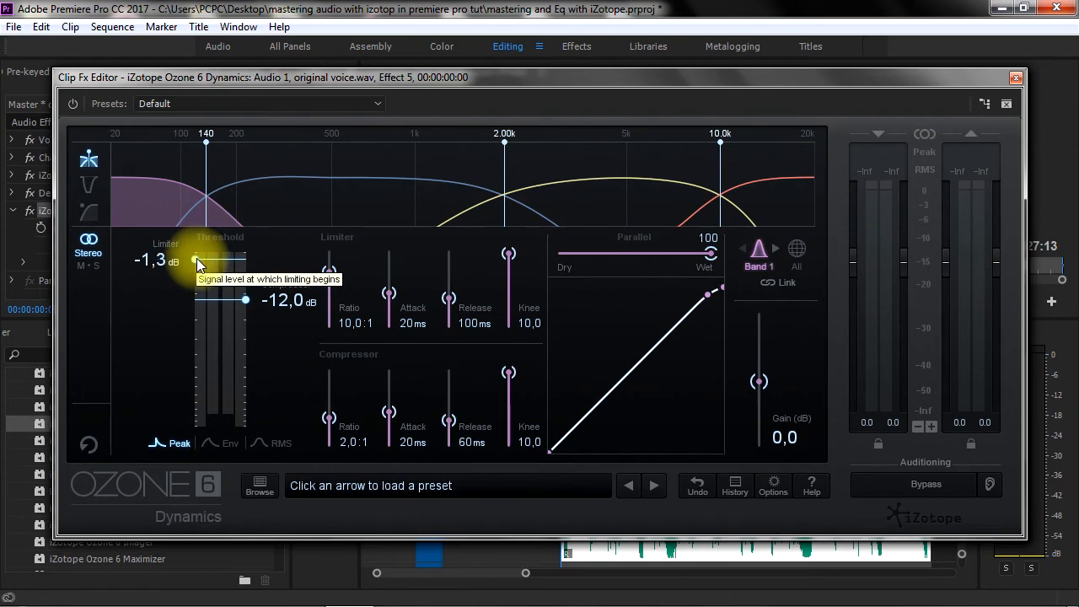
key(space)
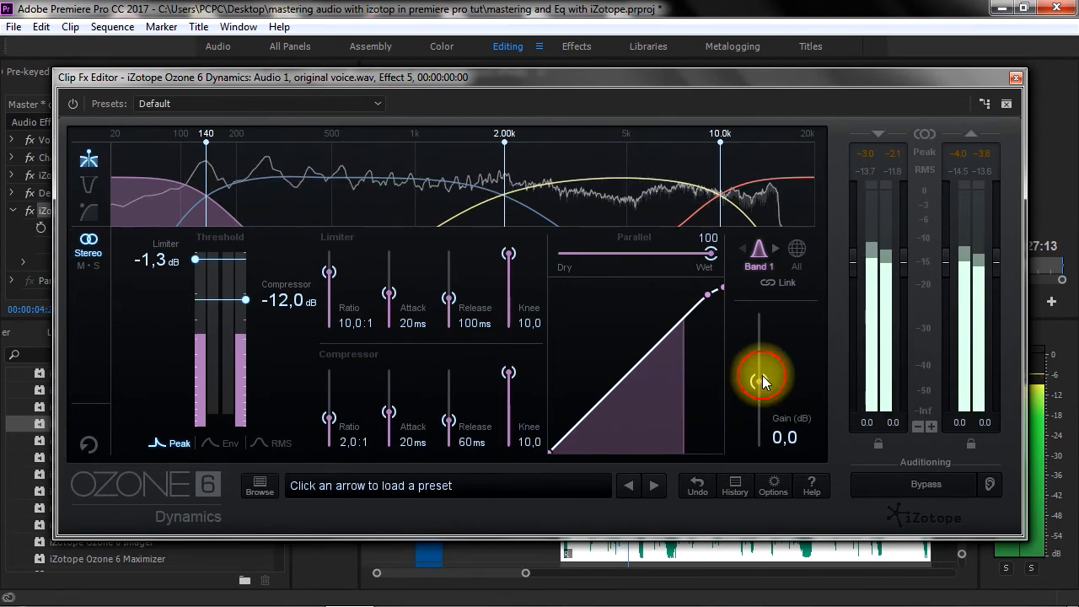
drag(760, 381, 768, 369)
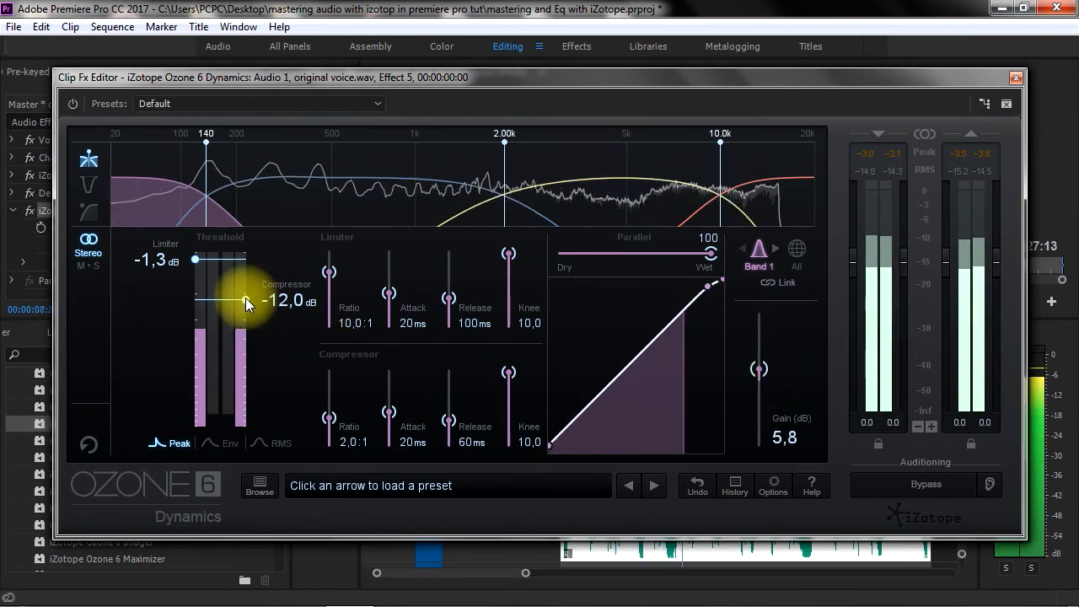
Set the Band 1 compressor to a -24.9 dB threshold, 4.7:1 ratio, 7 ms attack and 271 ms release
drag(247, 318, 247, 332)
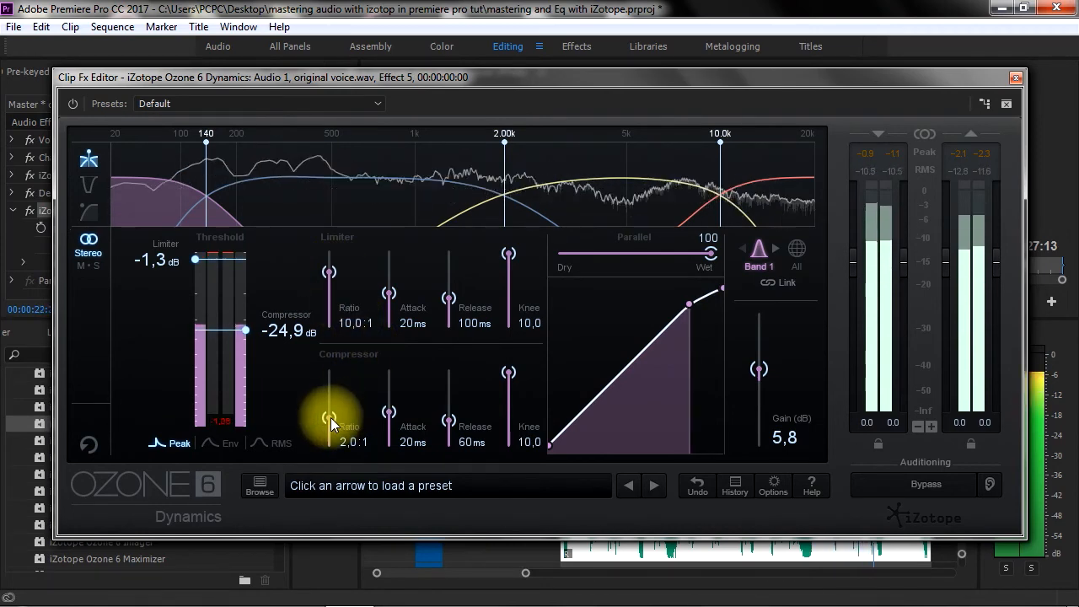
mouse_move(330, 422)
mouse_down()
mouse_move(331, 395)
mouse_move(330, 404)
mouse_up()
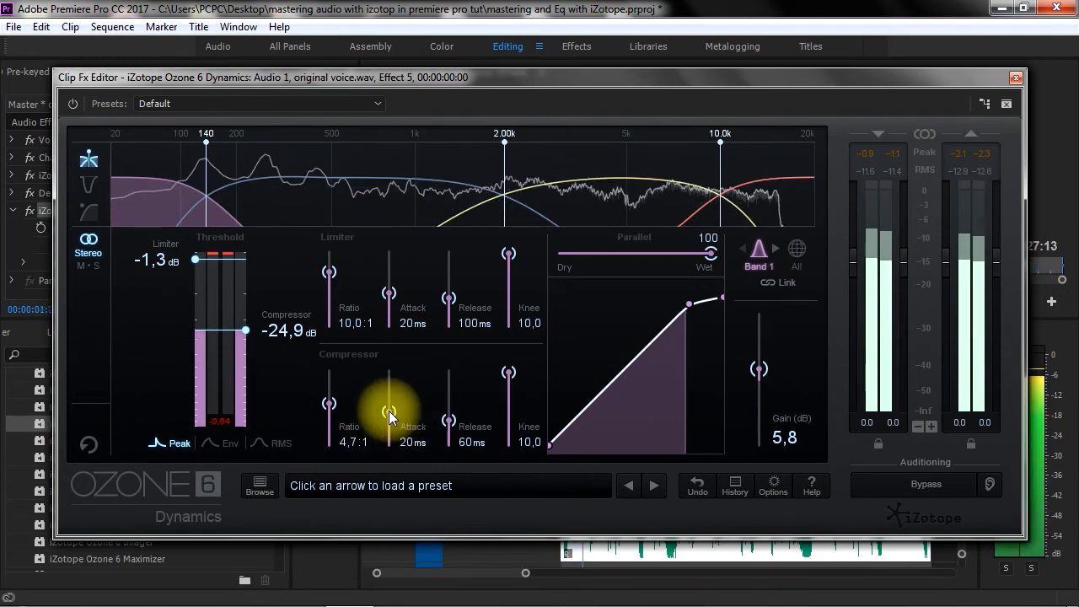
drag(450, 420, 447, 412)
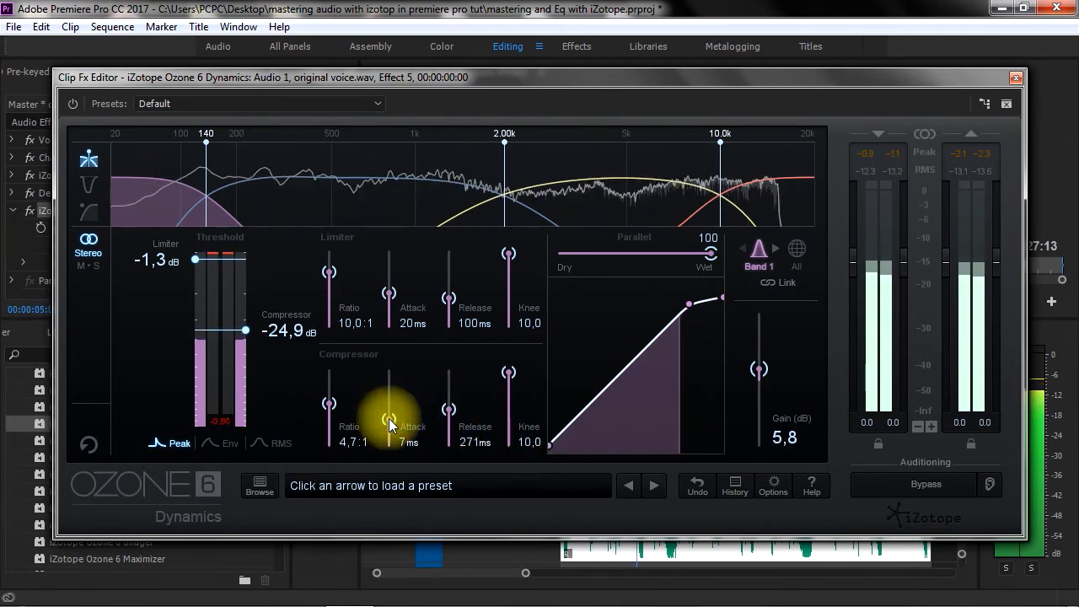
Set the Band 1 compressor attack to 3 ms and its threshold to -31.6 dB, and set the band's gain to 4 dB
drag(389, 419, 391, 430)
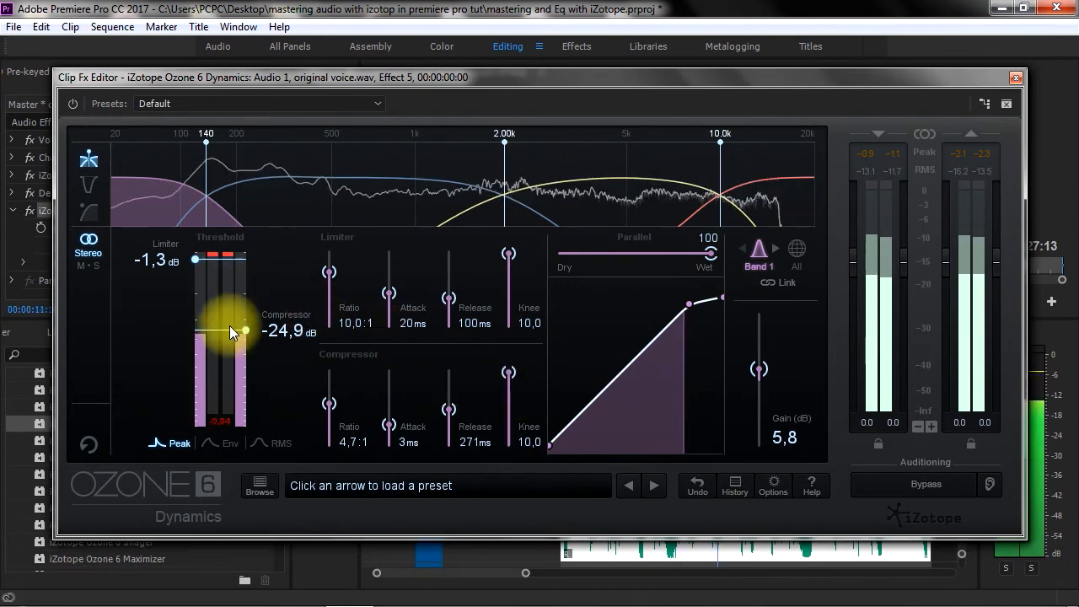
drag(247, 328, 246, 342)
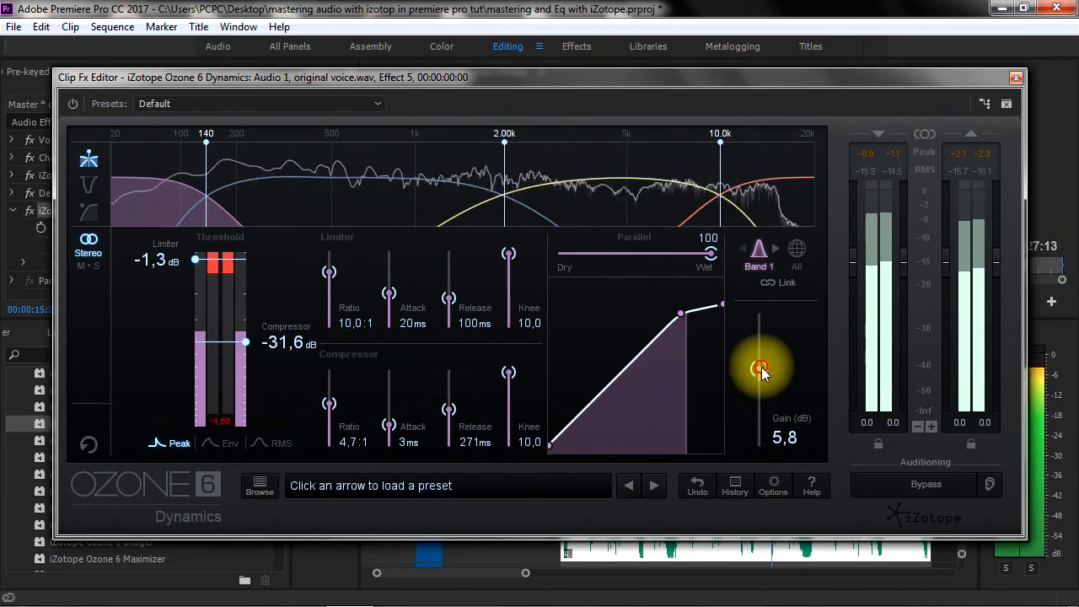
drag(761, 366, 767, 393)
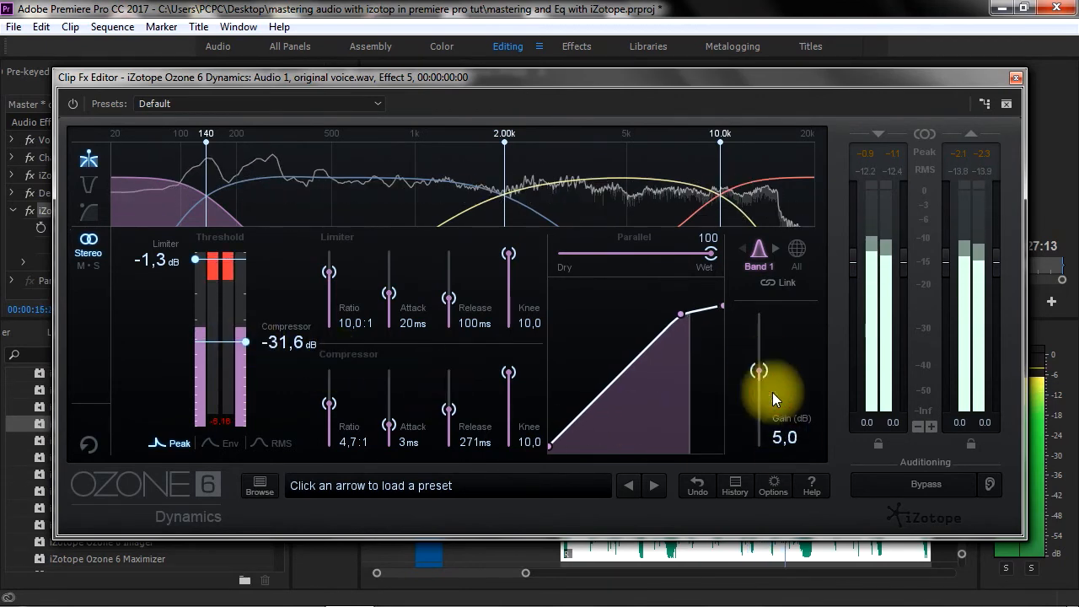
click(778, 439)
text(4)
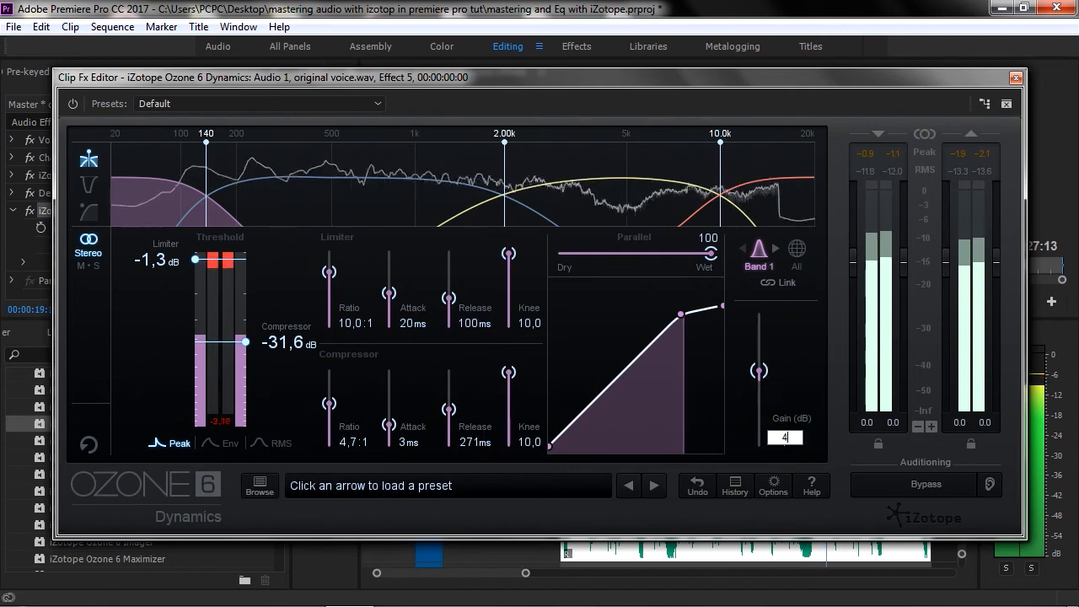
key(Return)
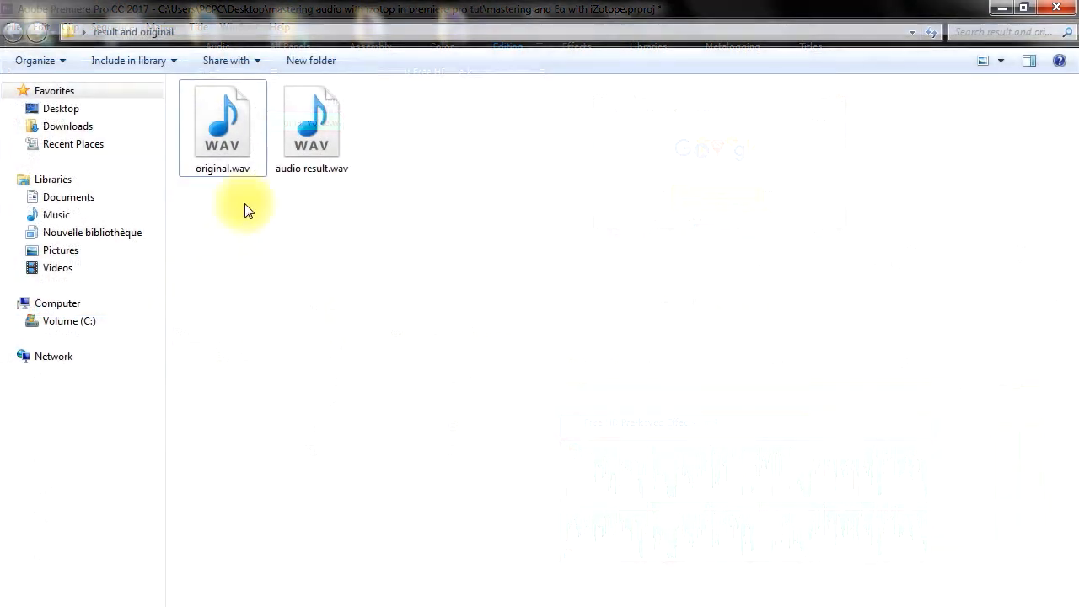
Open original.wav from the "result and original" folder in QuickTime Player, lower the volume slightly, listen to about 16 seconds and close the player
right_click(216, 130)
mouse_move(284, 299)
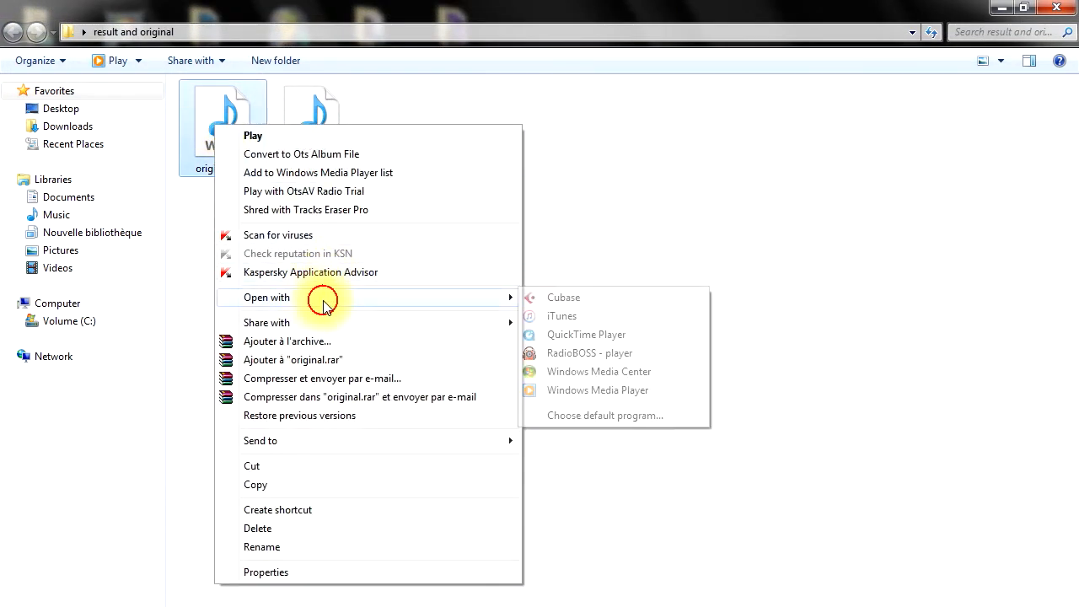
click(554, 337)
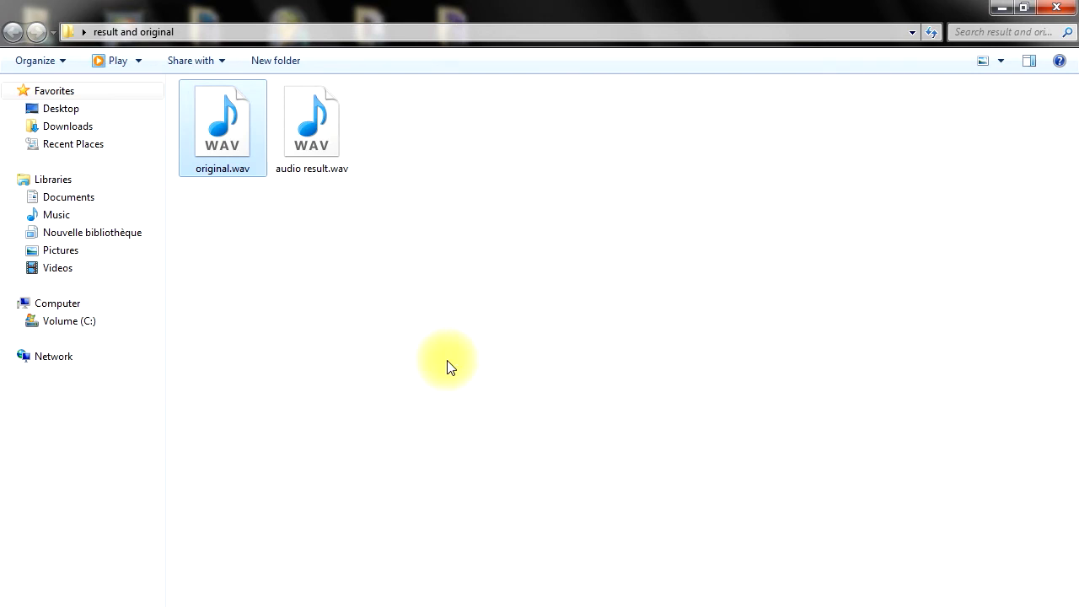
drag(275, 99, 431, 219)
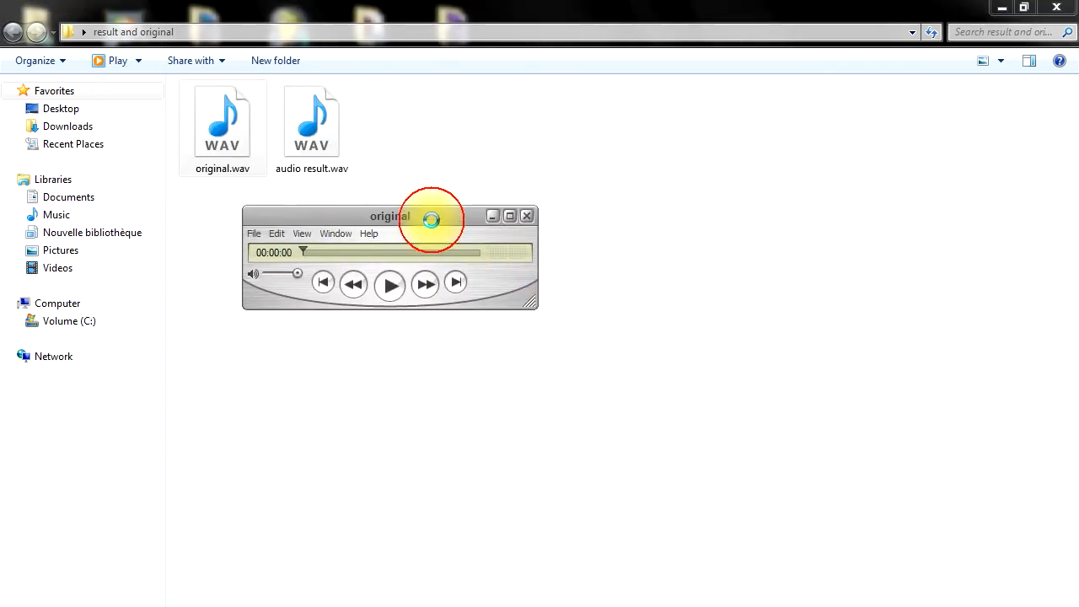
drag(297, 273, 291, 273)
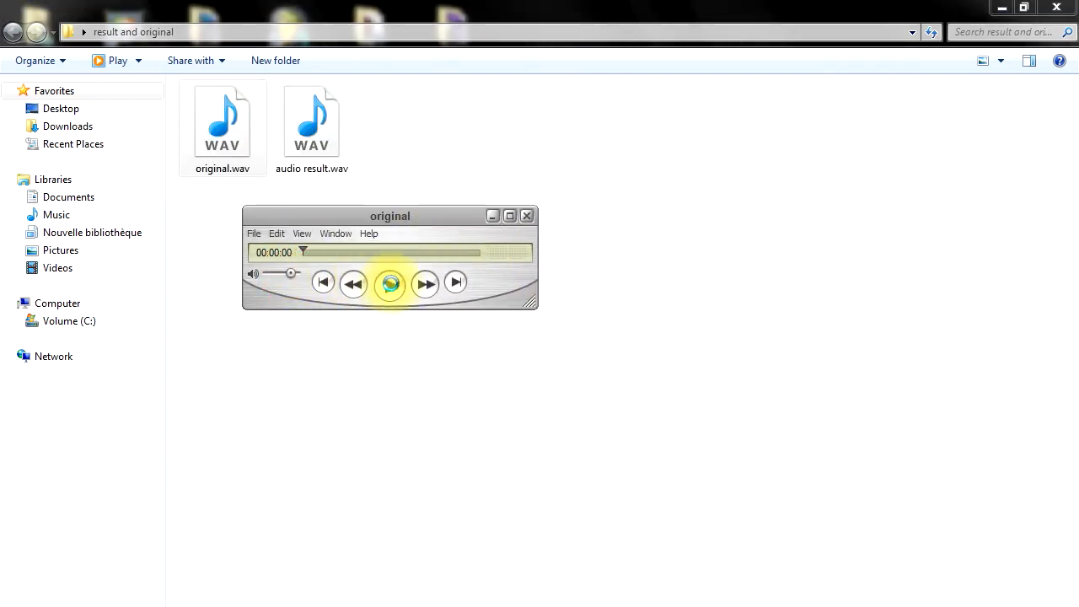
click(390, 284)
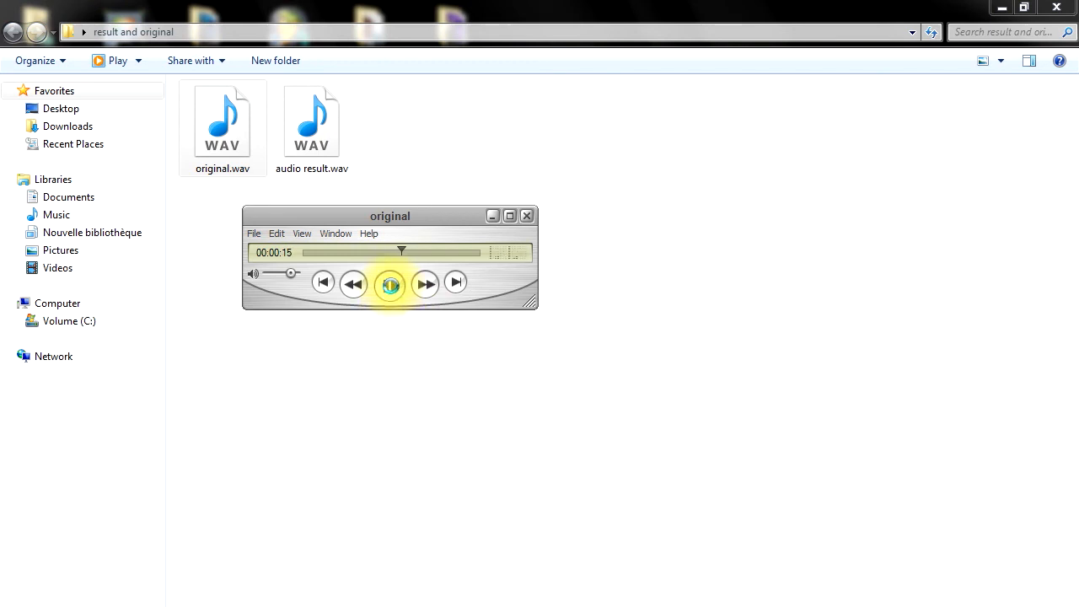
click(391, 285)
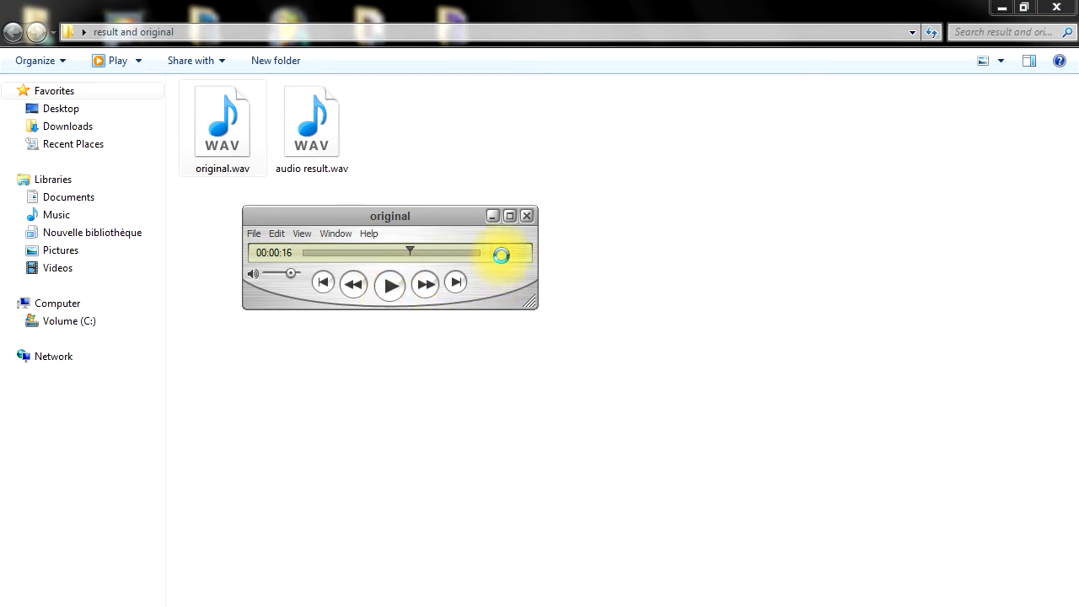
click(527, 216)
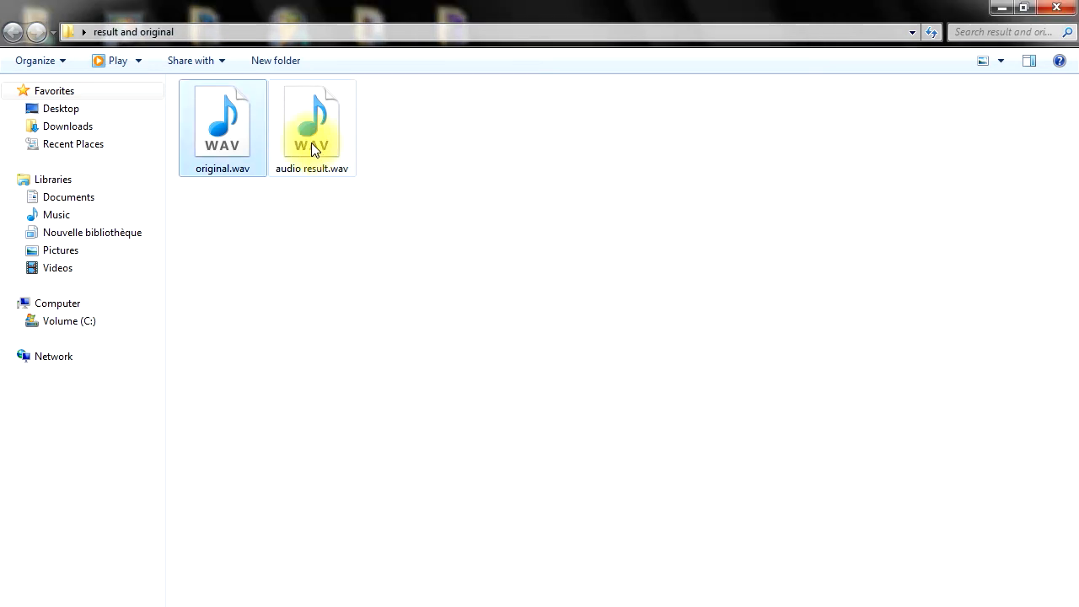
Open audio result.wav in QuickTime Player, listen to it through to the end and close the player
click(313, 140)
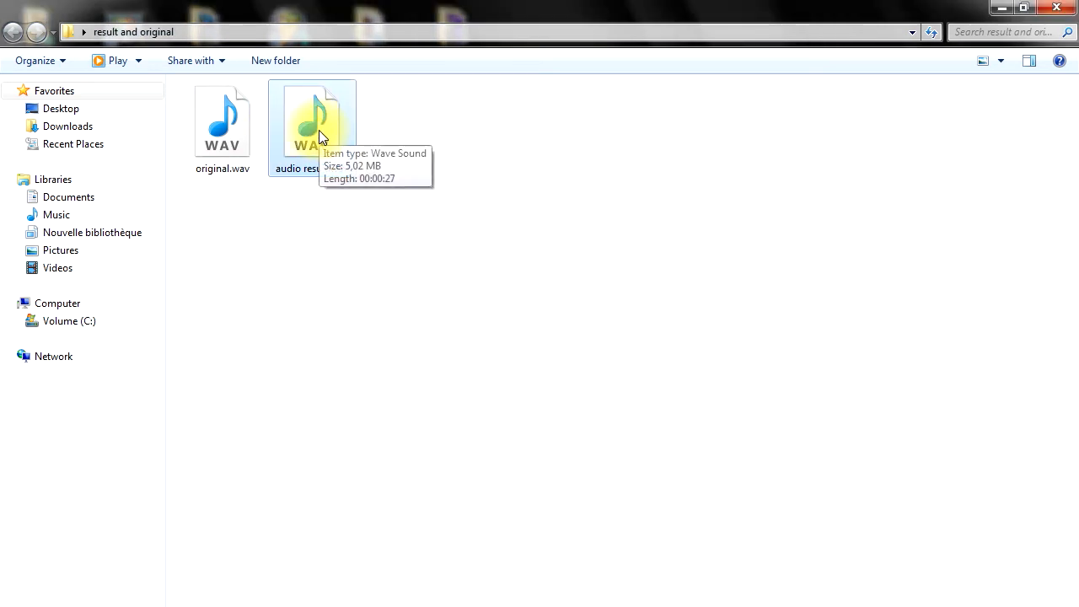
double_click(312, 139)
right_click(312, 138)
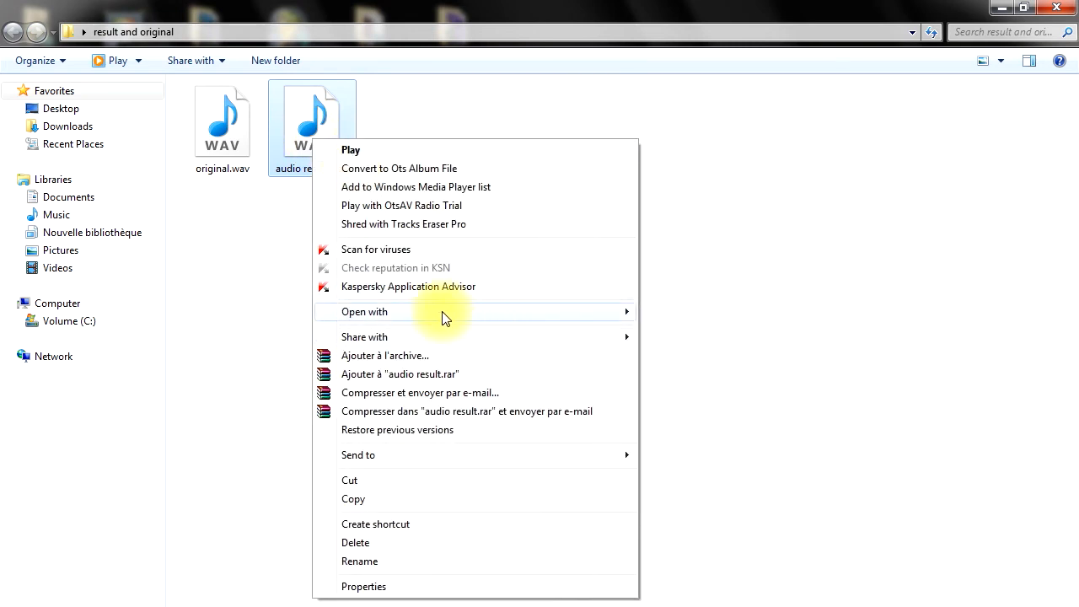
mouse_move(438, 311)
click(713, 349)
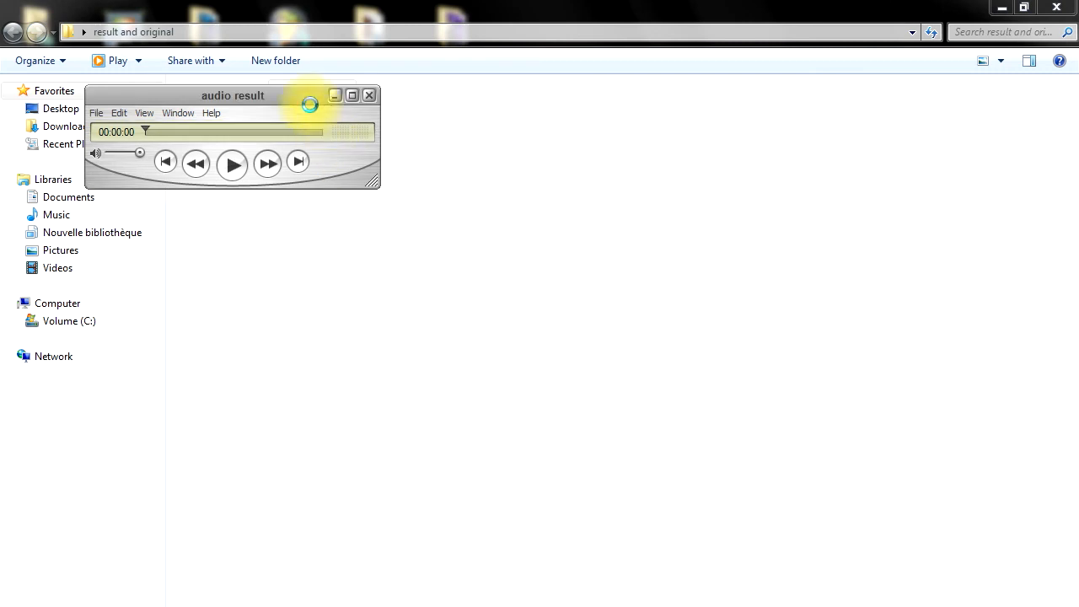
drag(306, 101, 467, 243)
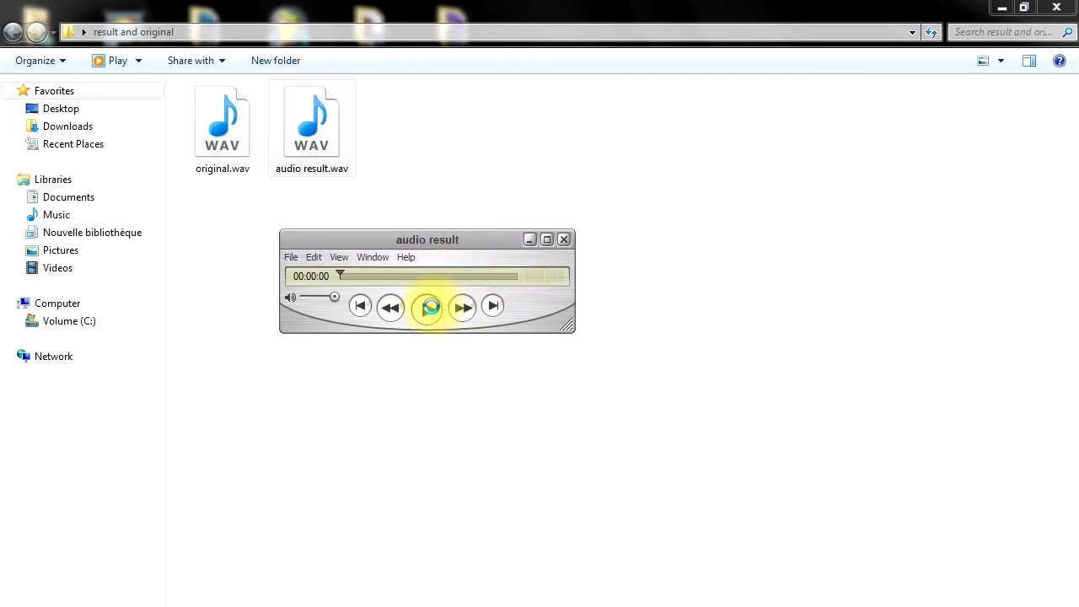
click(429, 308)
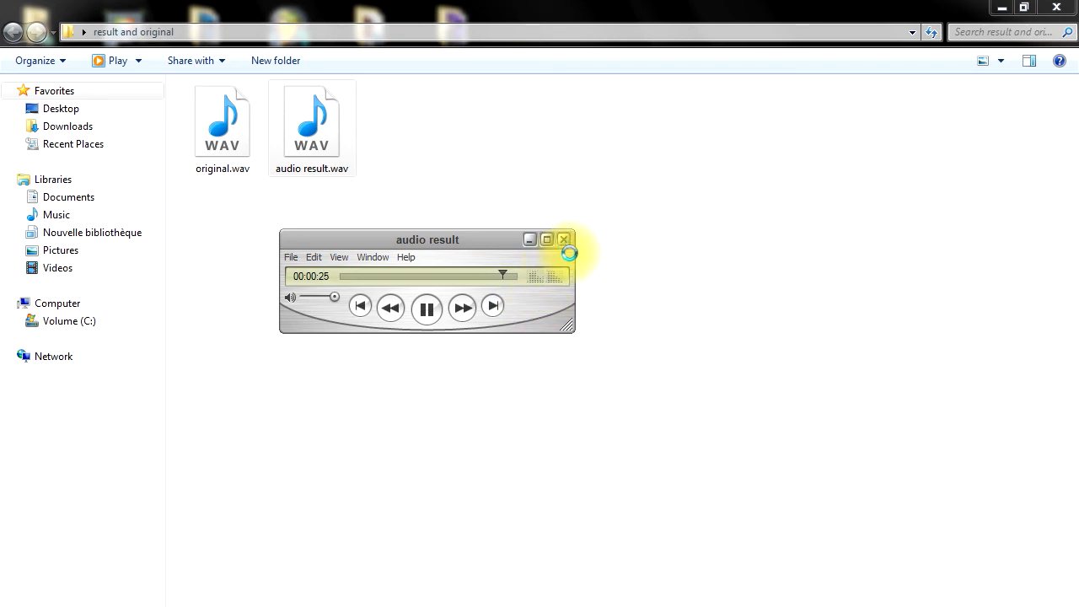
click(425, 311)
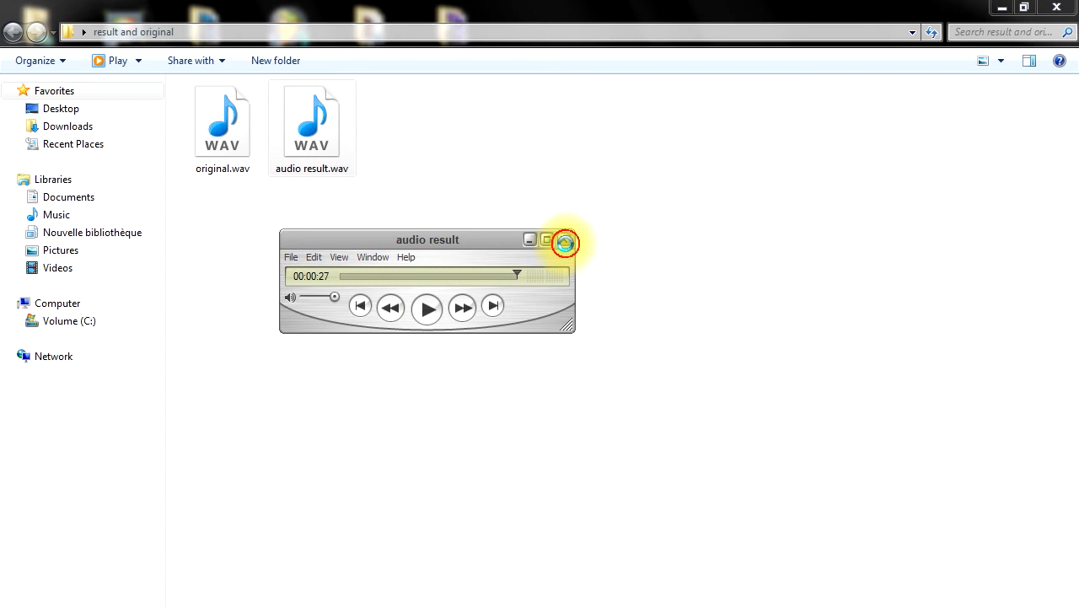
click(565, 243)
click(490, 293)
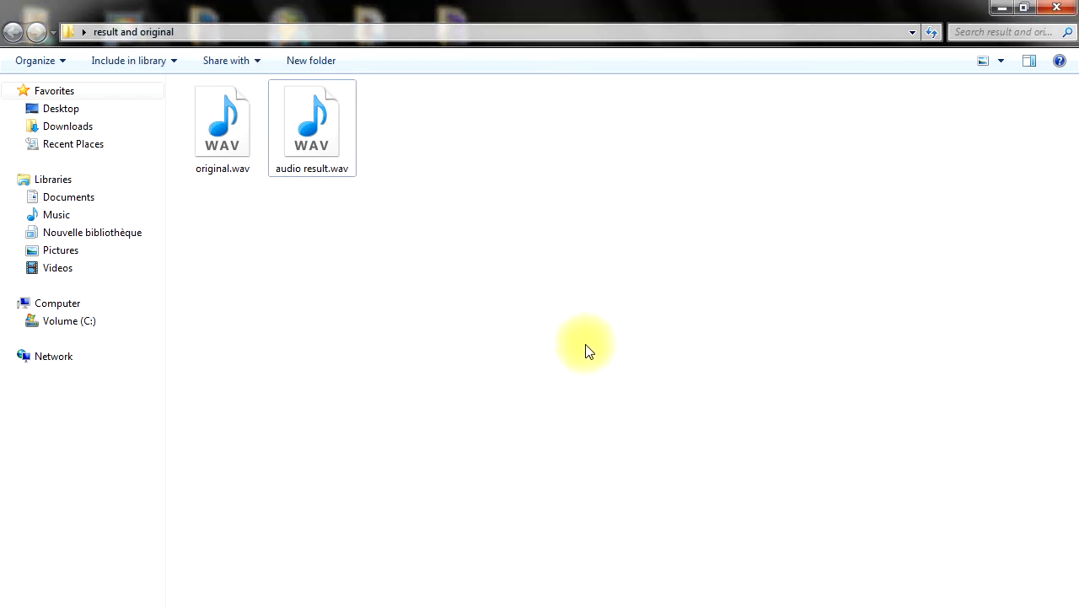